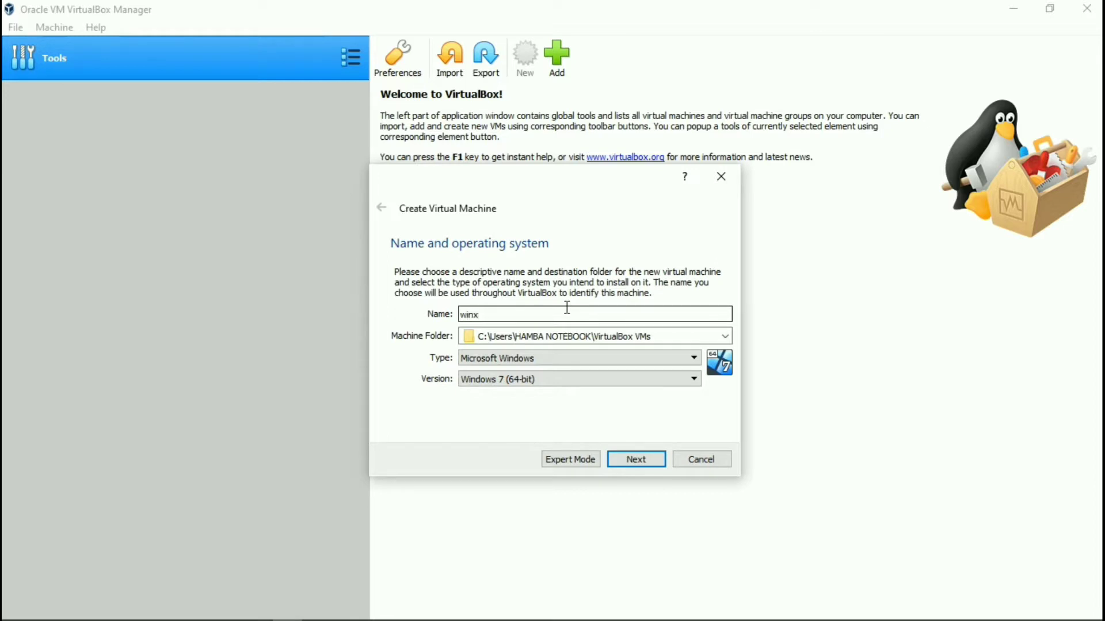
Create winxp22 (Windows XP 32-bit, 192 MB, 10 GB dynamically allocated VDI) and start it.
text(p22)
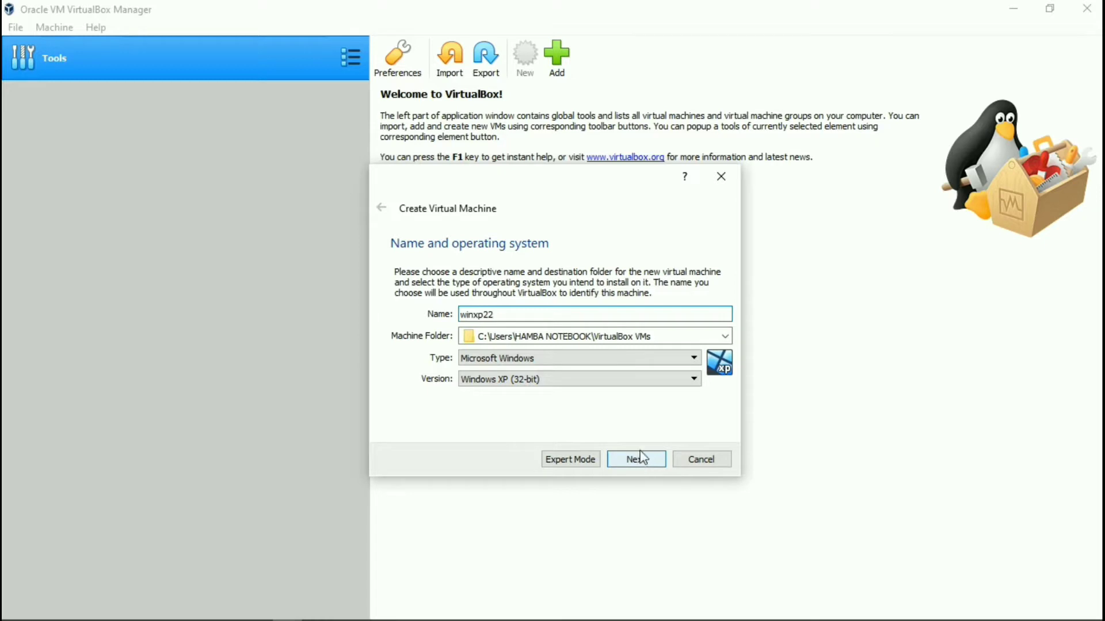
click(625, 460)
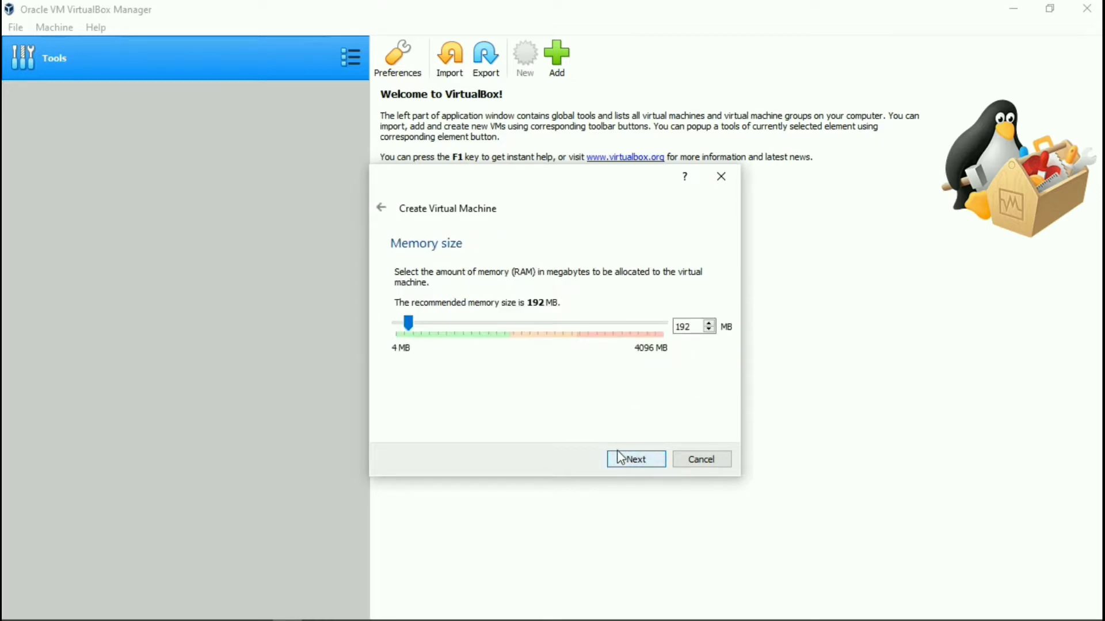
click(619, 460)
click(617, 461)
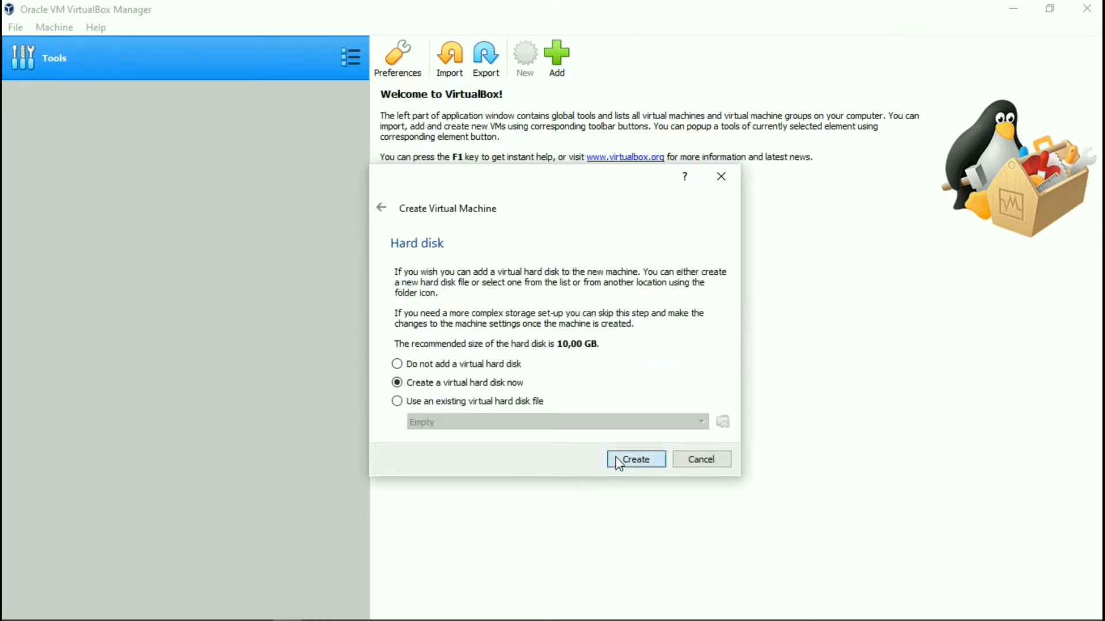
click(642, 493)
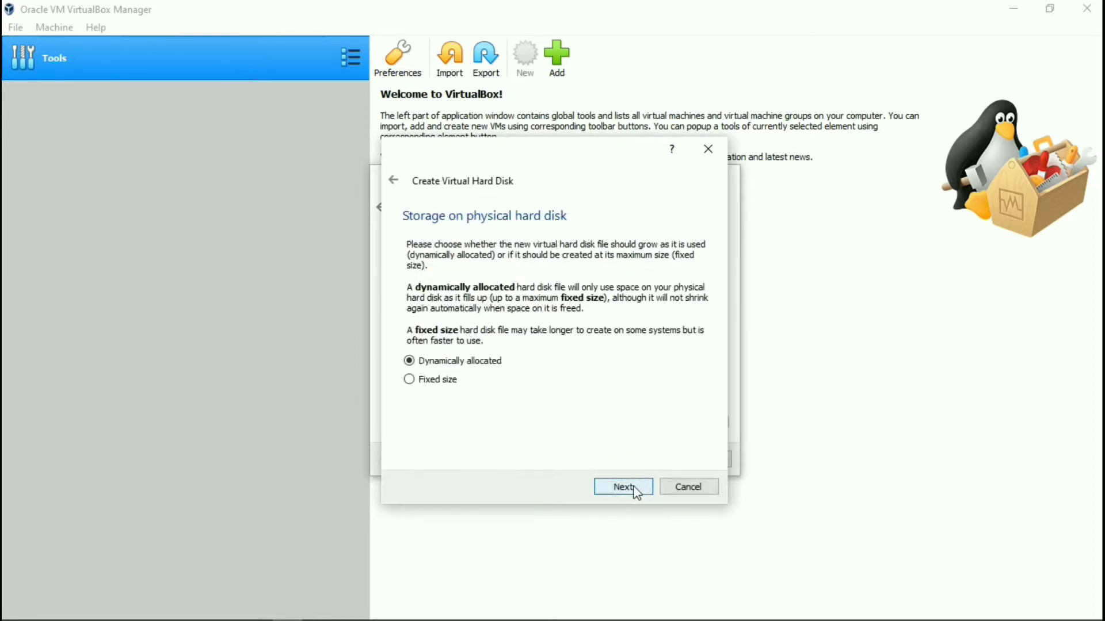
click(639, 492)
click(632, 488)
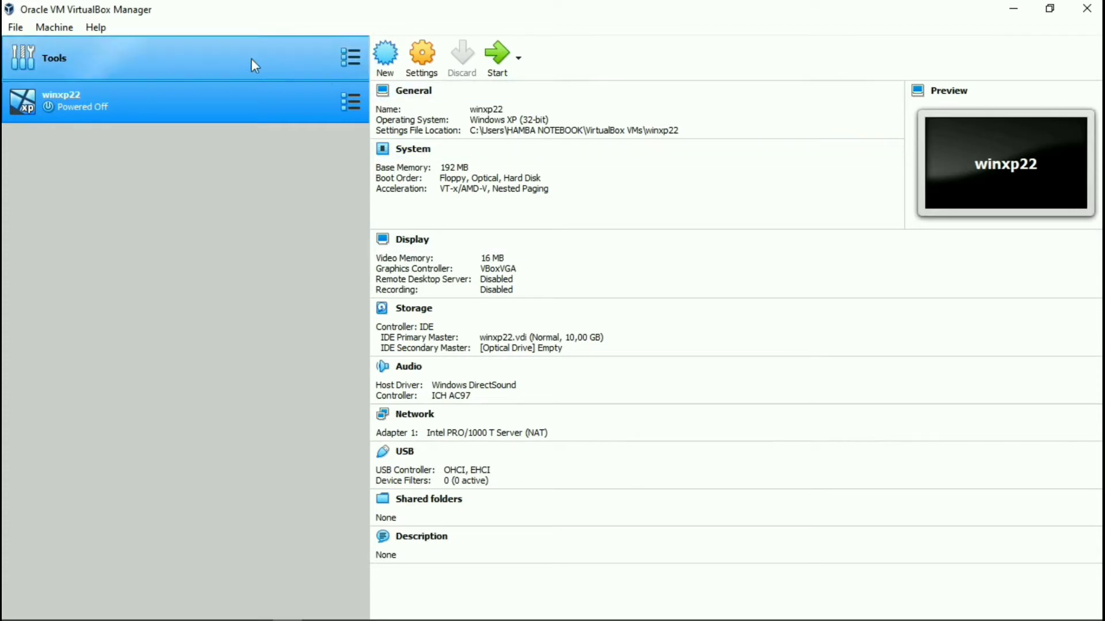
click(506, 78)
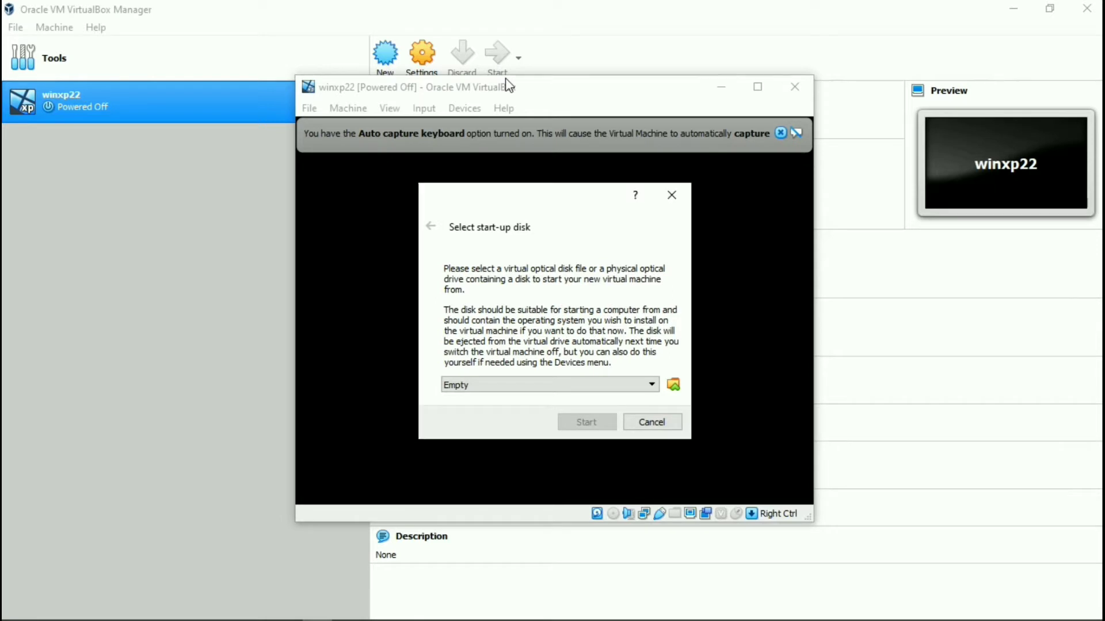
Boot winxp22 from the Windows XP installation ISO and dismiss the keyboard and mouse notices.
click(674, 387)
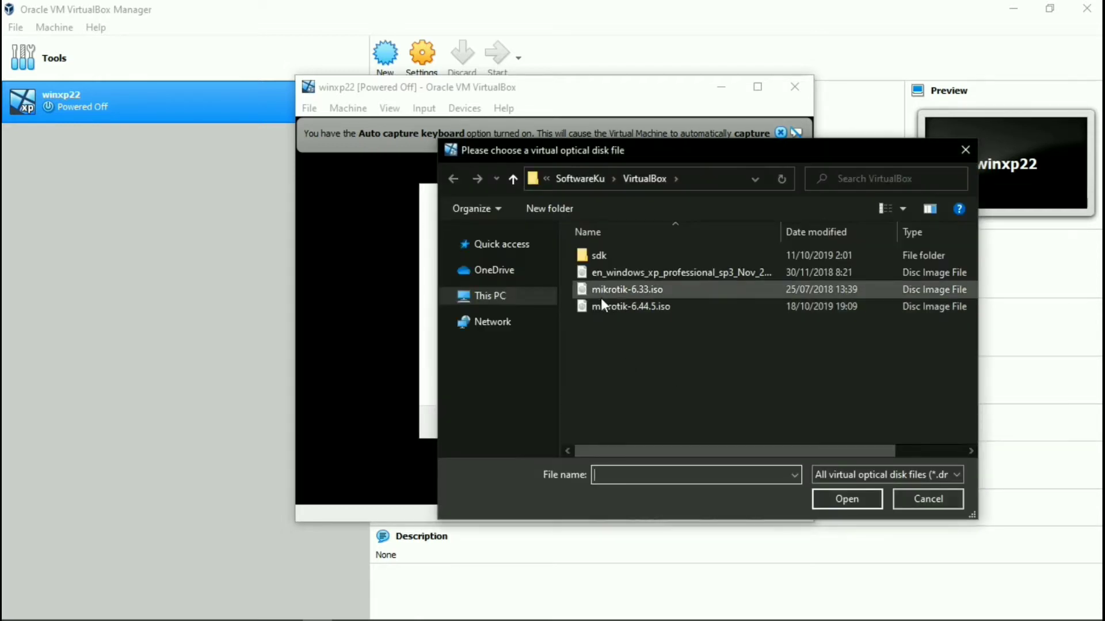
click(639, 276)
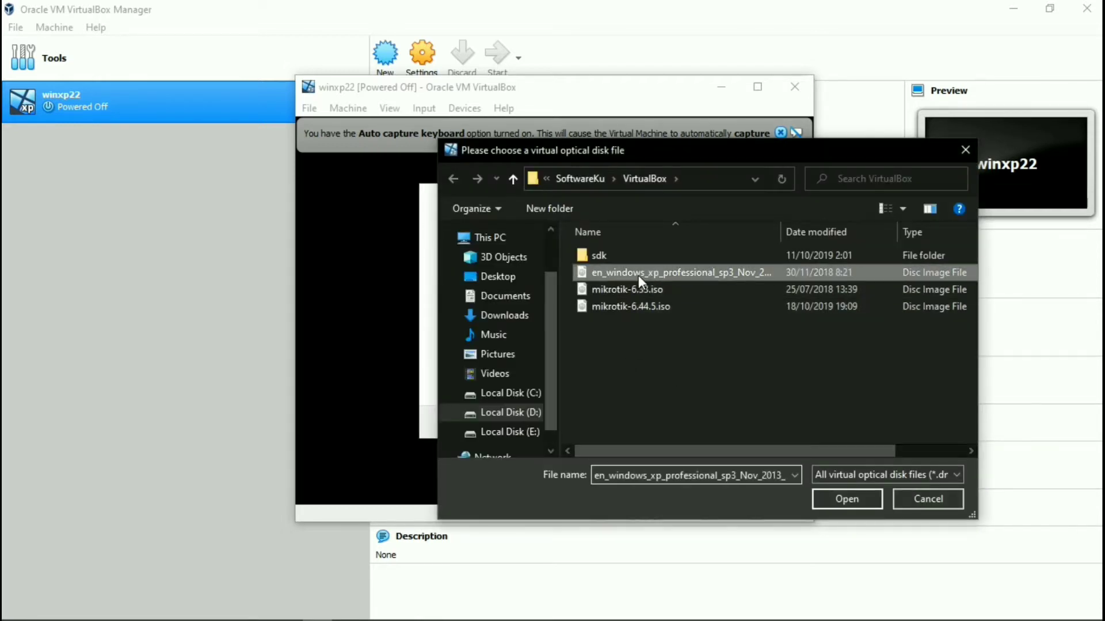
click(828, 500)
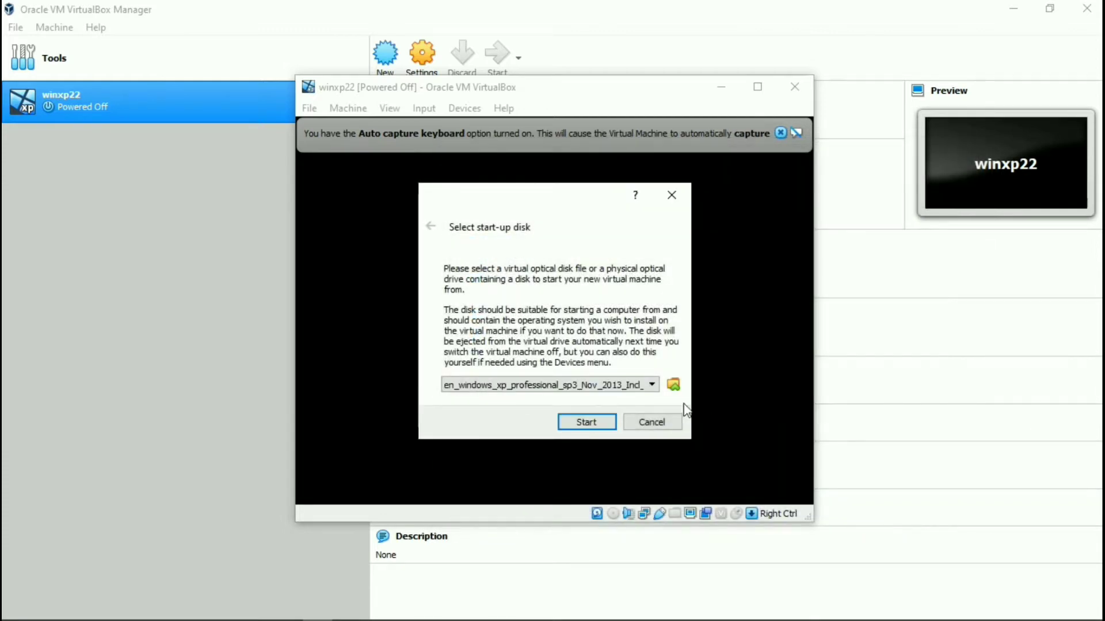
click(587, 424)
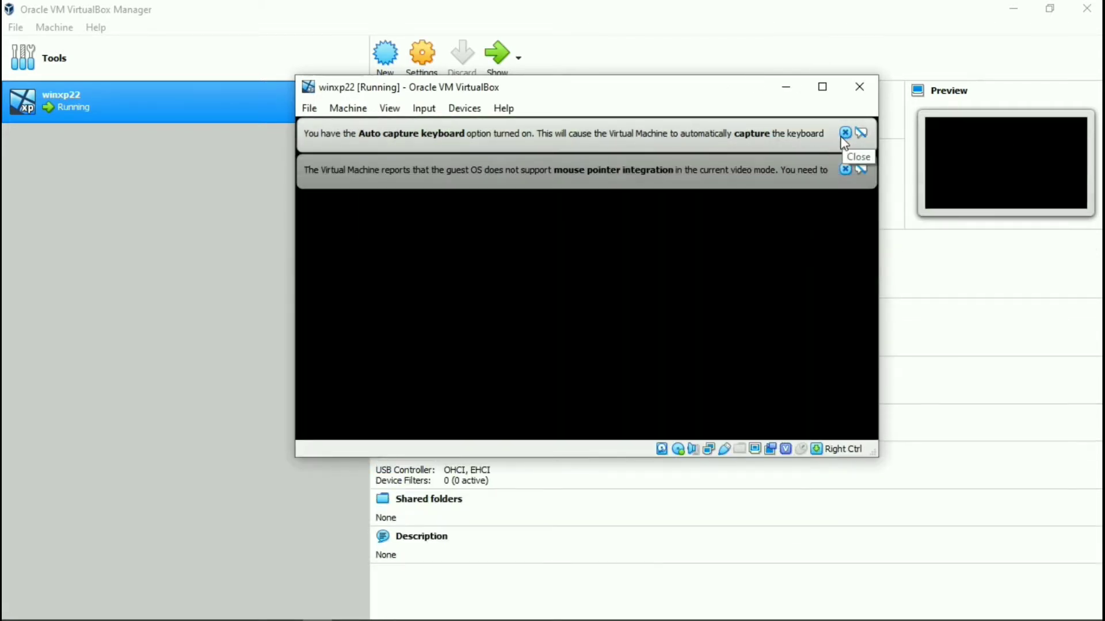
click(845, 133)
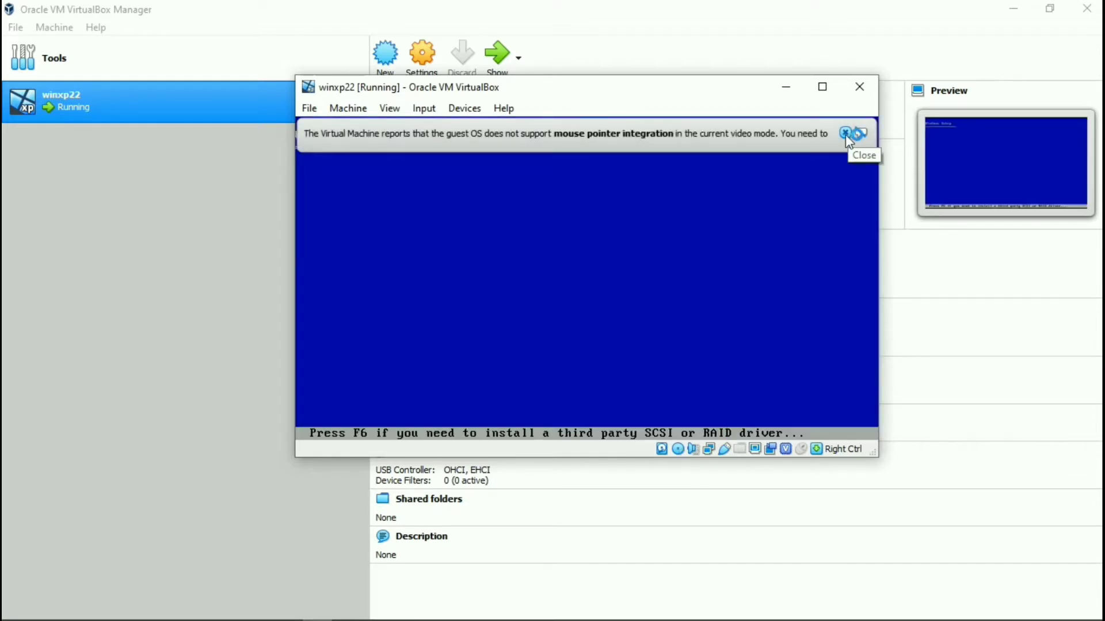
click(846, 135)
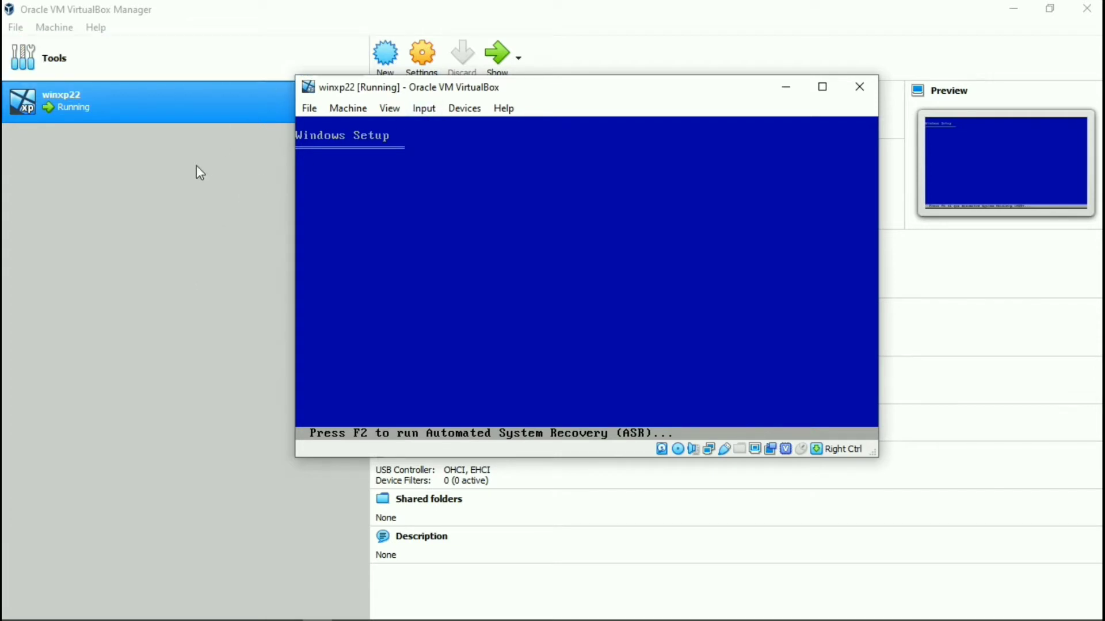
Create mikrotik22 as Other/Unknown with 64 MB memory and a 2 GB VDI disk, then reselect winxp22.
click(375, 62)
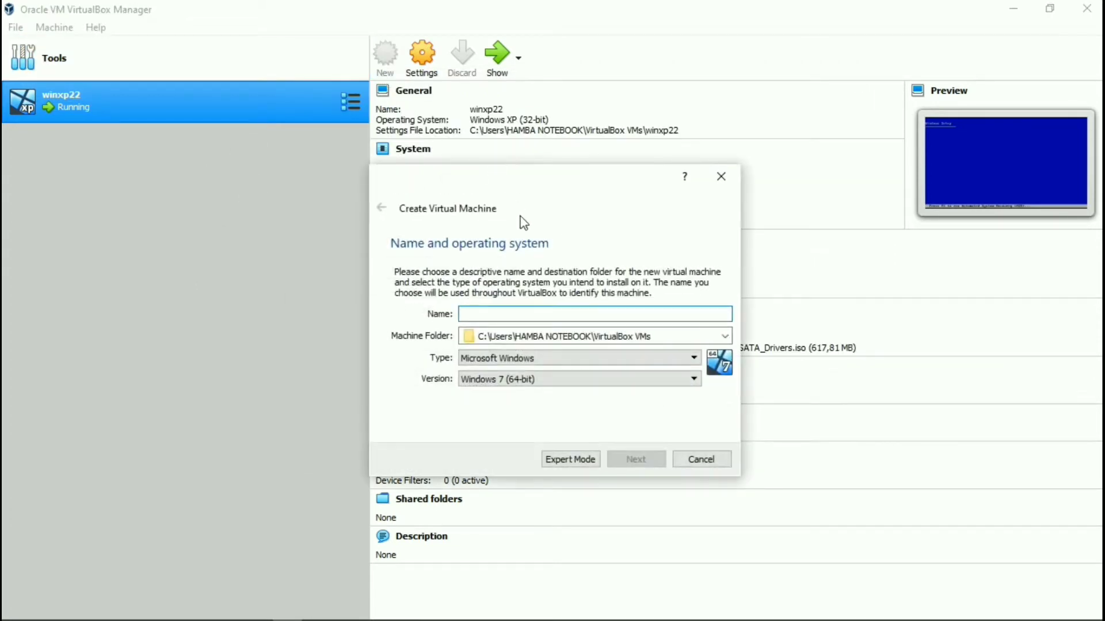
text(mik)
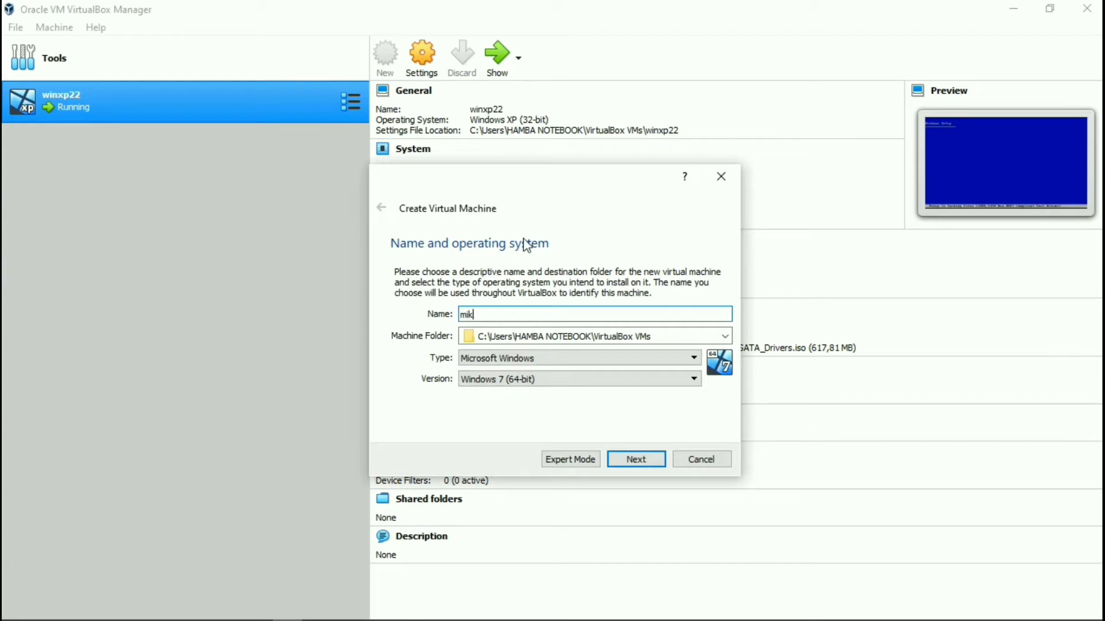
text(roti)
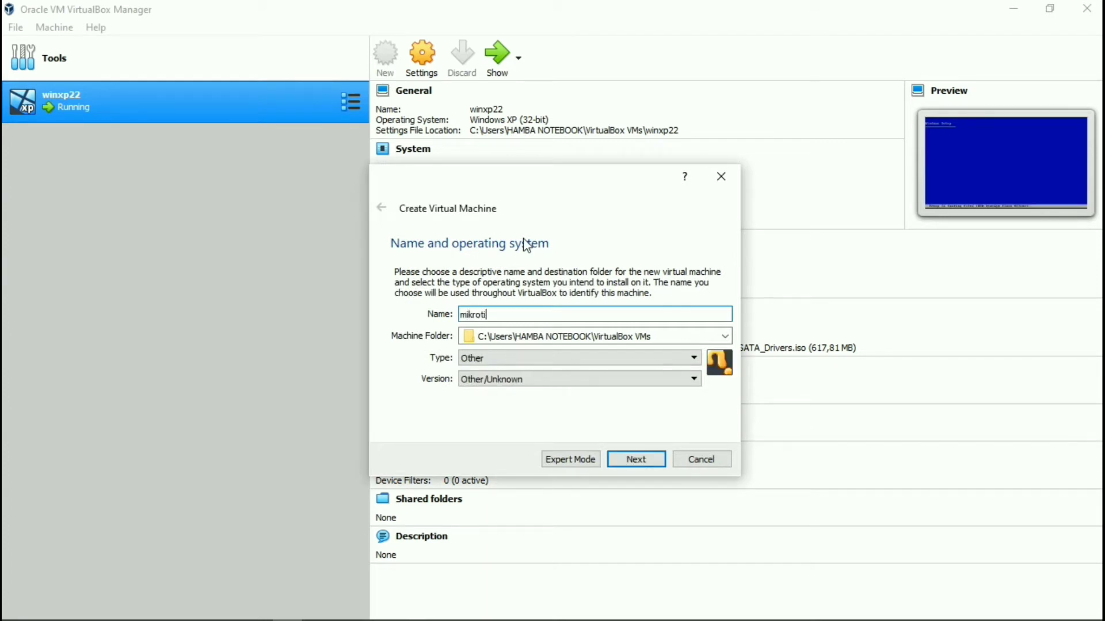
text(k22)
click(629, 466)
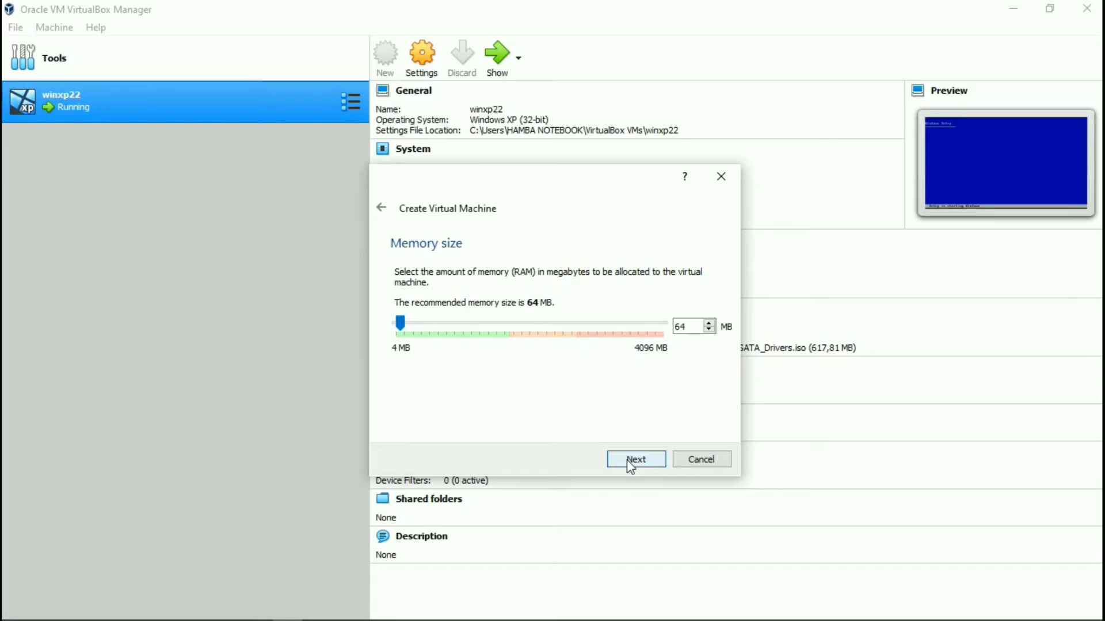
click(626, 459)
click(626, 459)
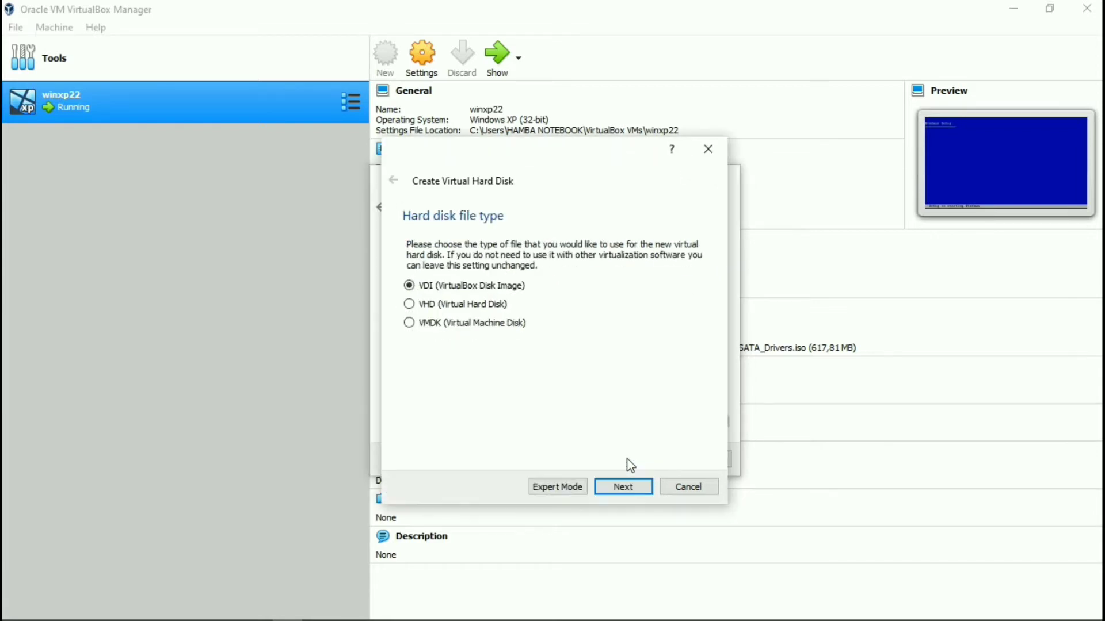
click(627, 488)
click(627, 487)
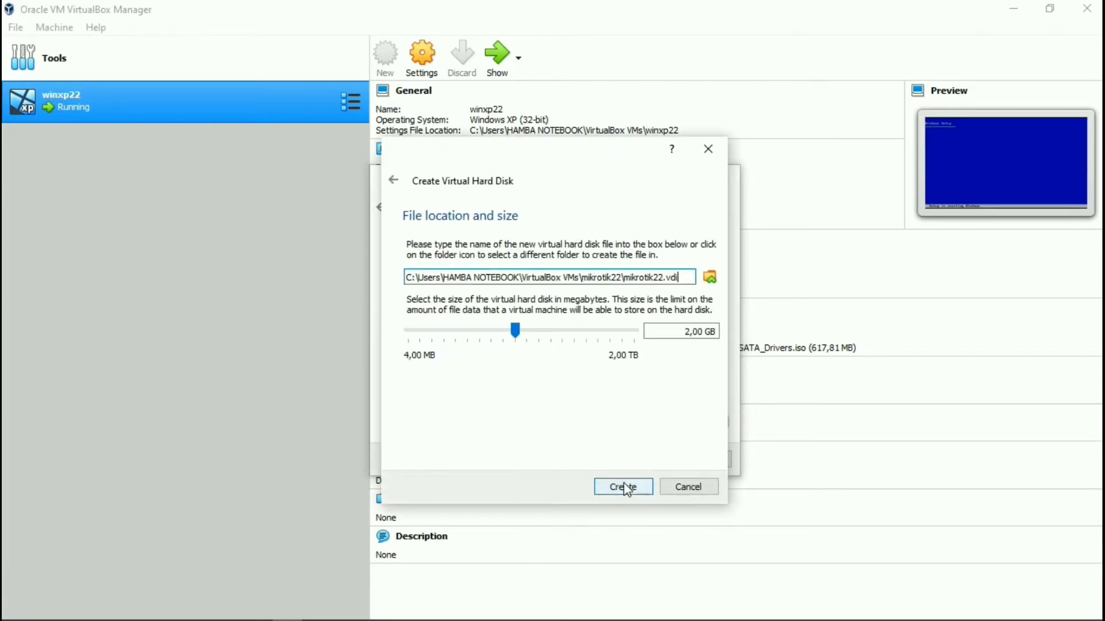
click(626, 487)
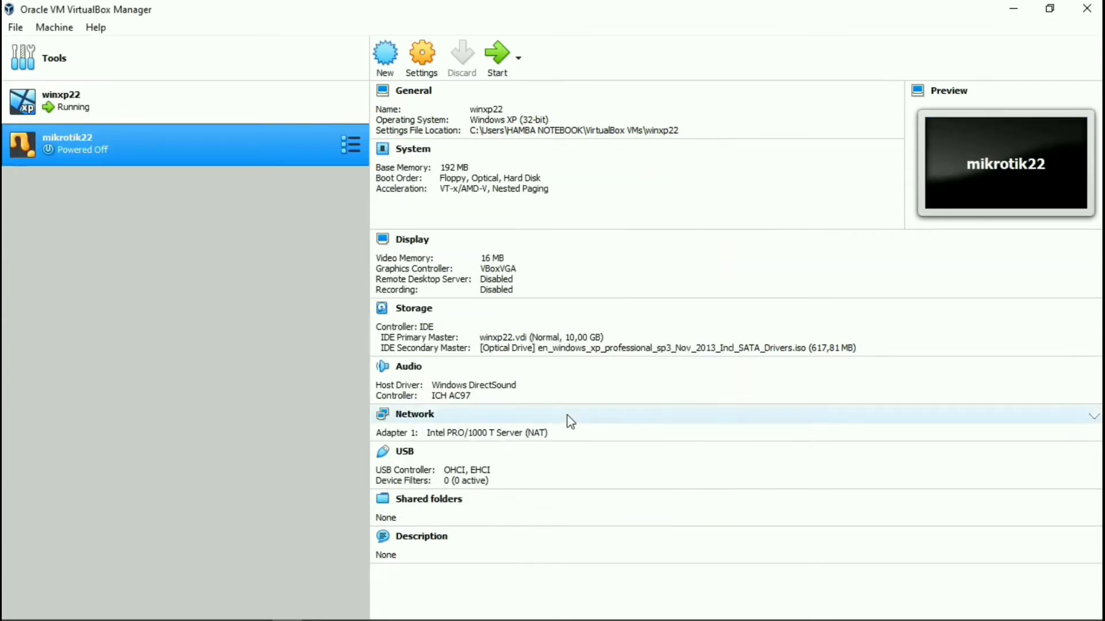
click(226, 106)
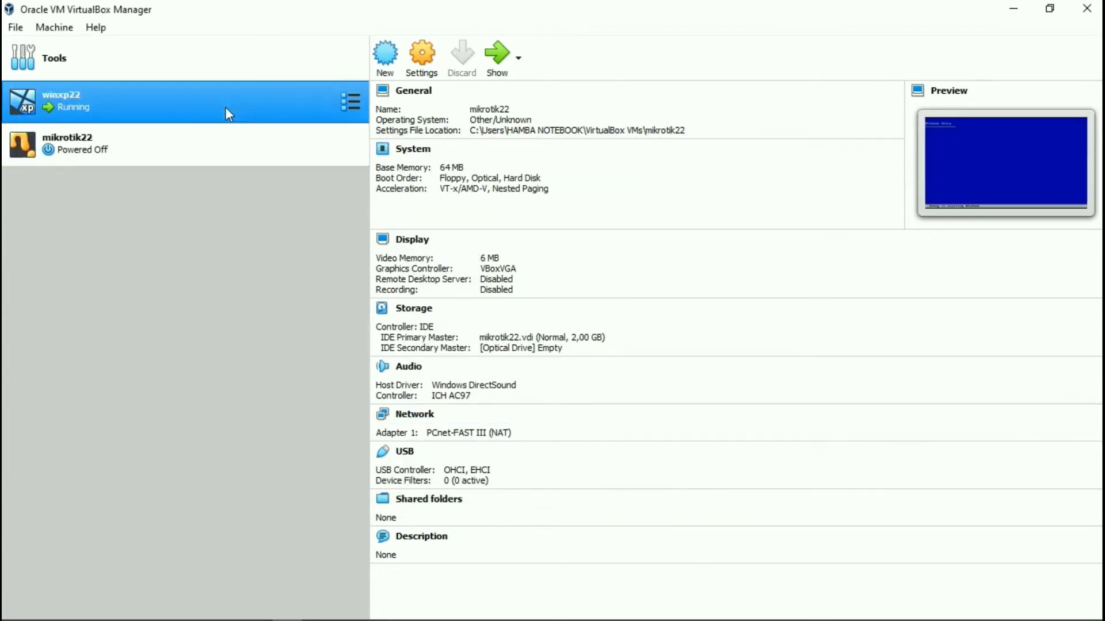
Install XP onto the unpartitioned space, formatting the new partition, and dismiss the mouse notice.
click(497, 57)
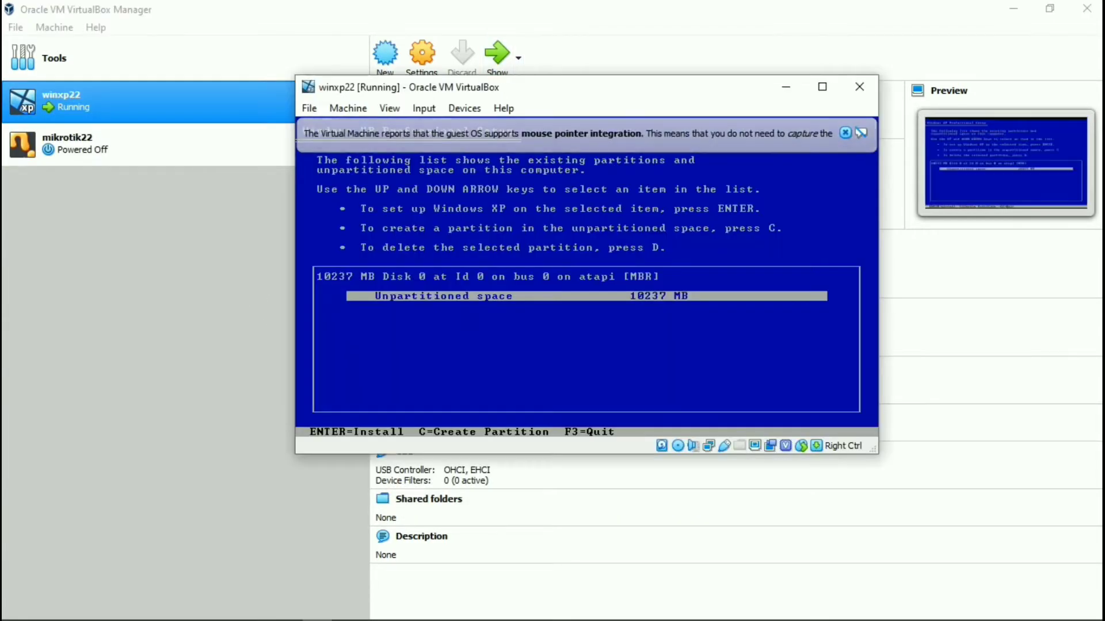
key(Return)
key(Down)
key(Down)
key(Return)
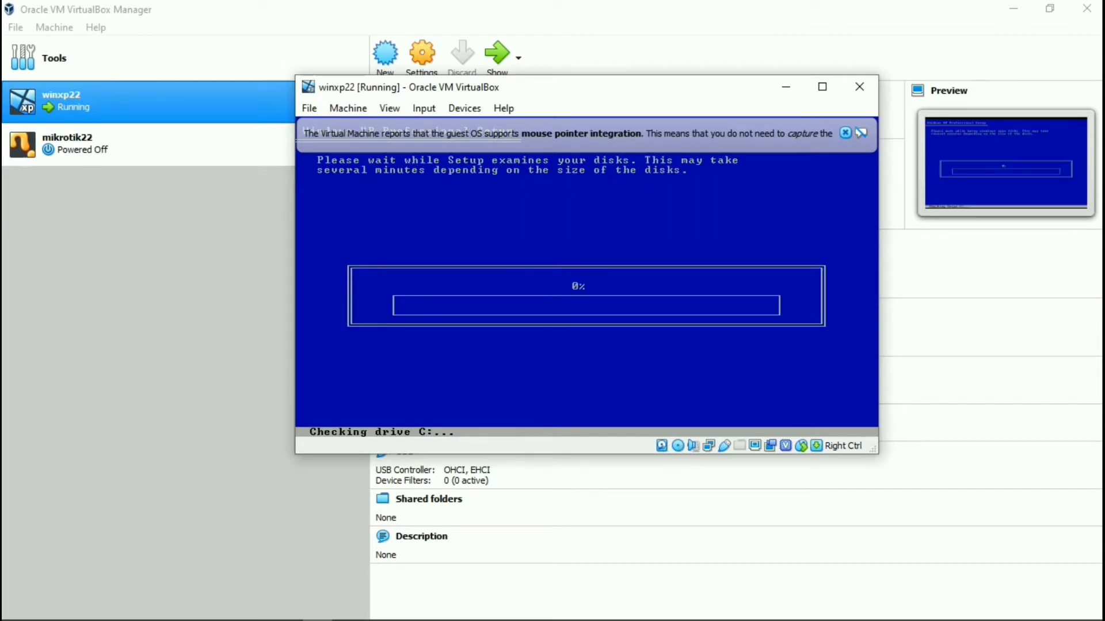
click(844, 132)
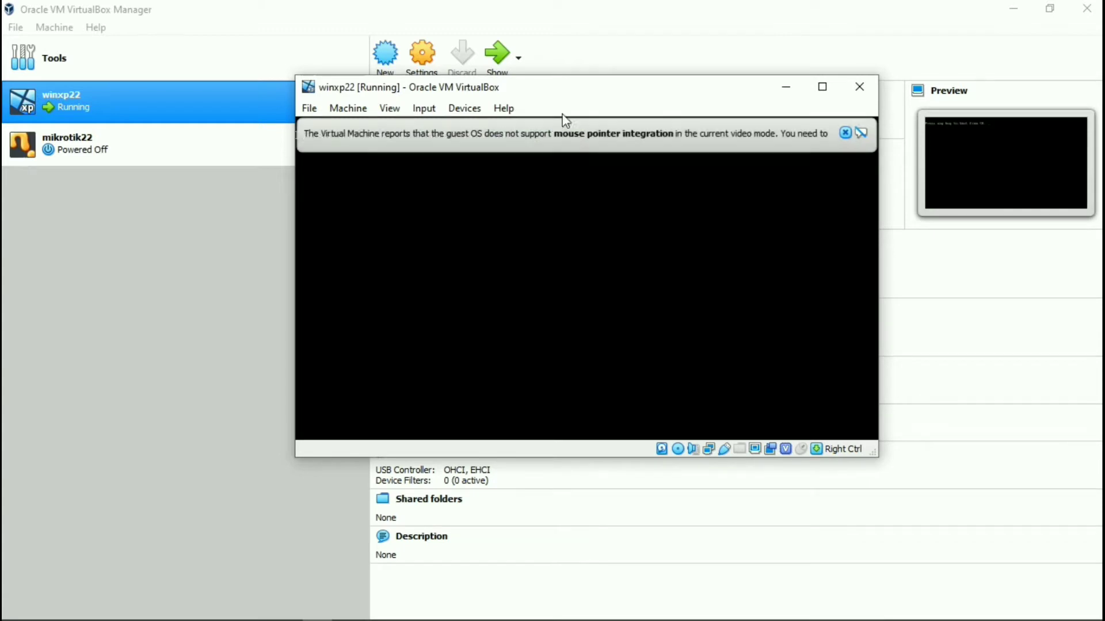
Dismiss both mouse integration notices while XP boots into its graphical installer.
click(845, 134)
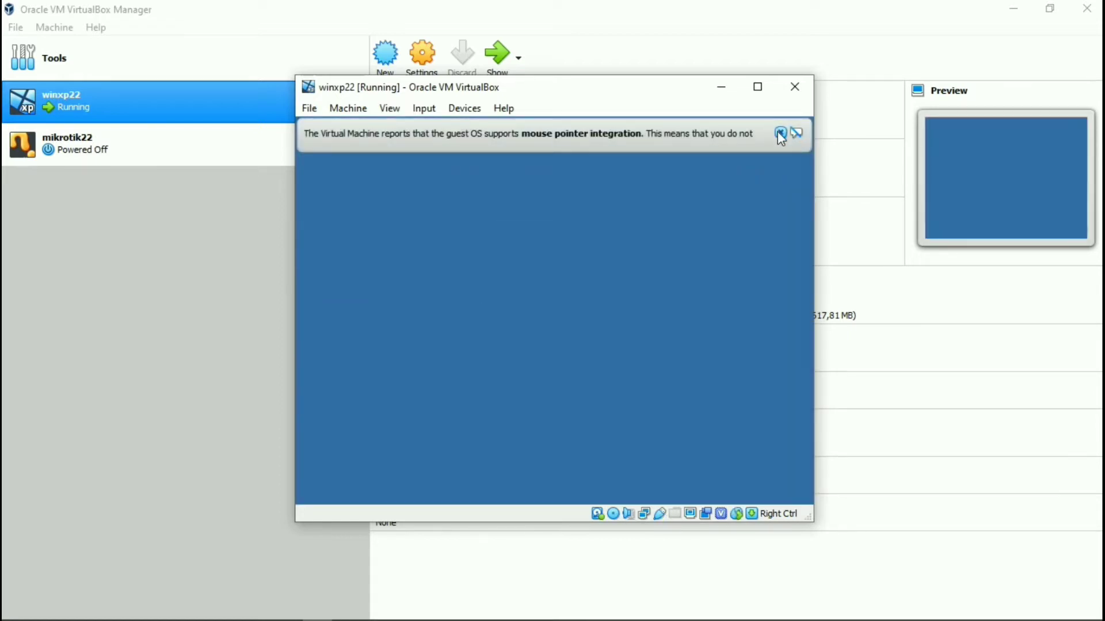
click(779, 133)
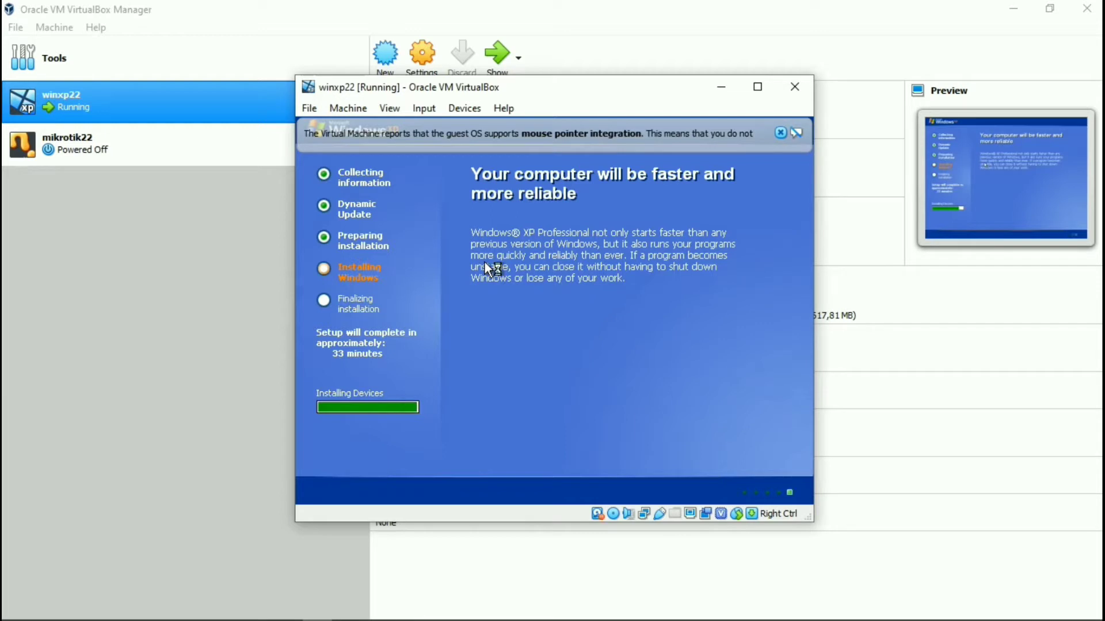
Accept the regional options, enter the owner's name, and keep the default computer name.
click(723, 450)
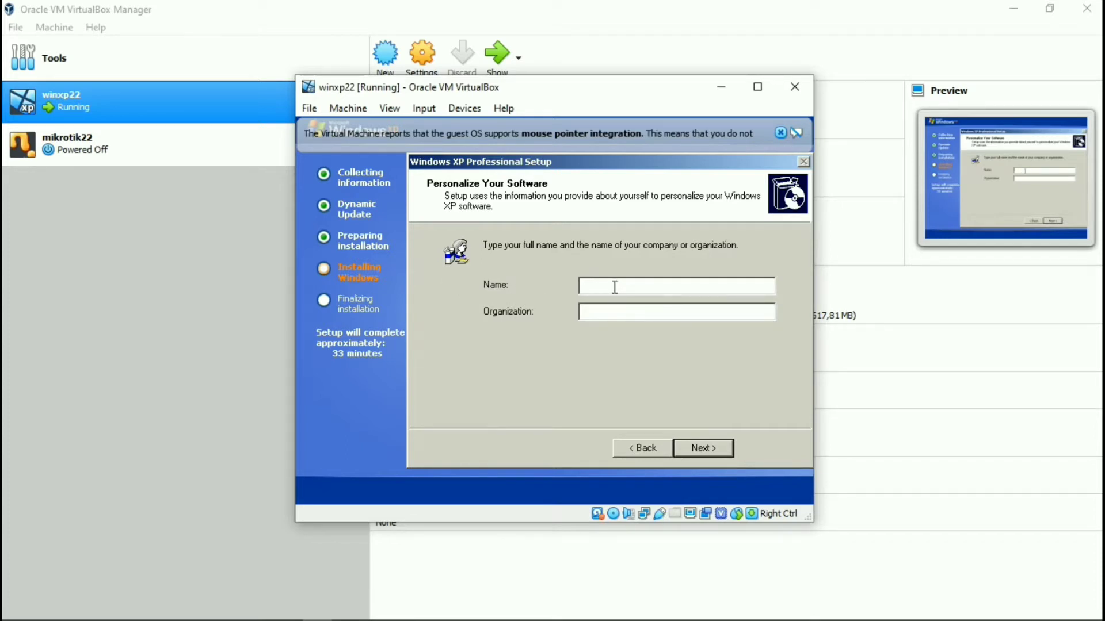
text(zu)
text(lfikar baihaqi)
click(713, 451)
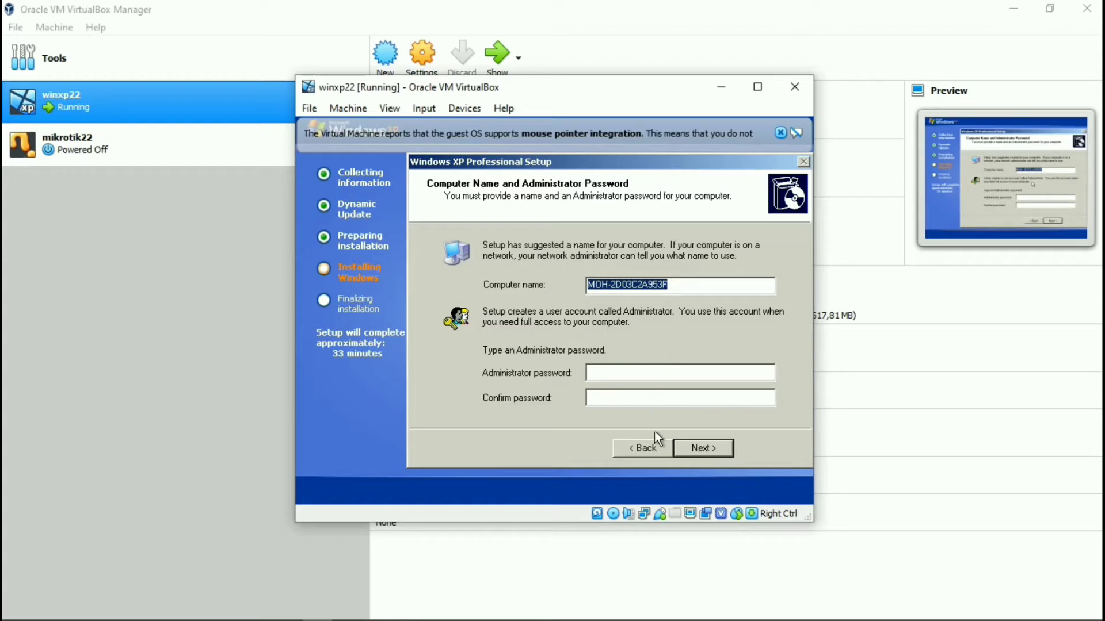
click(705, 451)
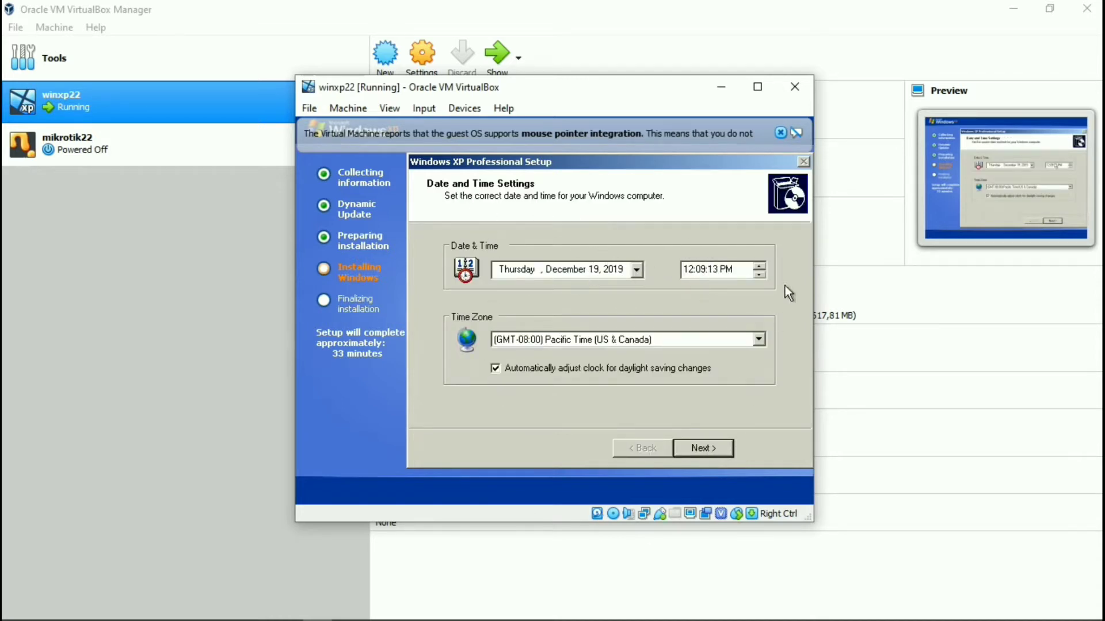
Set the time zone to (GMT+07:00) Bangkok, Hanoi, Jakarta and continue.
click(758, 340)
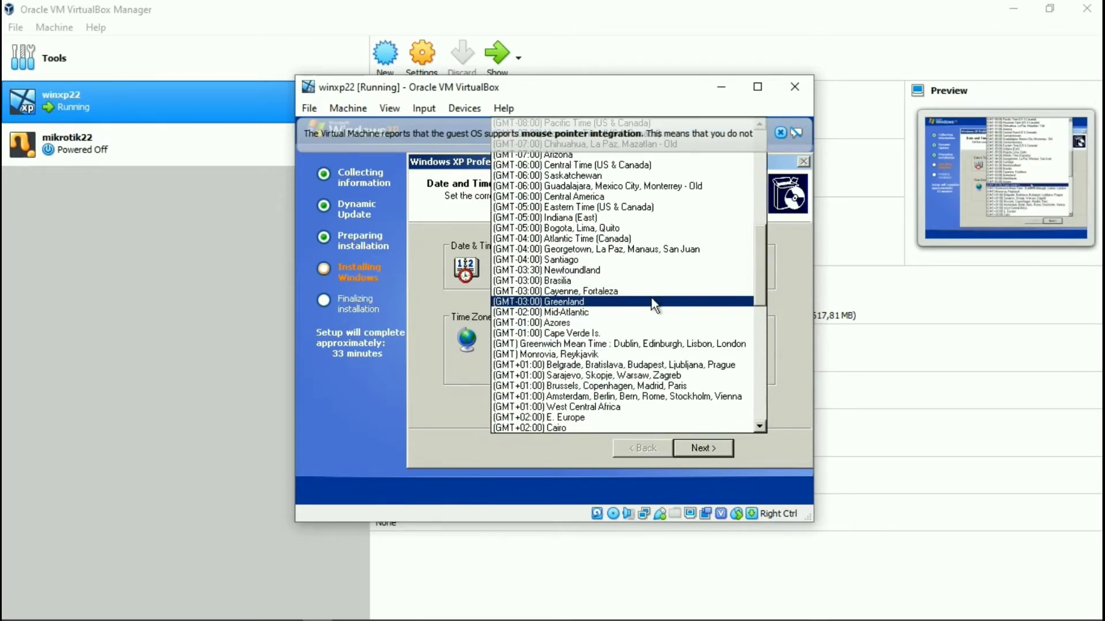
scroll(650, 289, down, 1)
scroll(650, 288, down, 5)
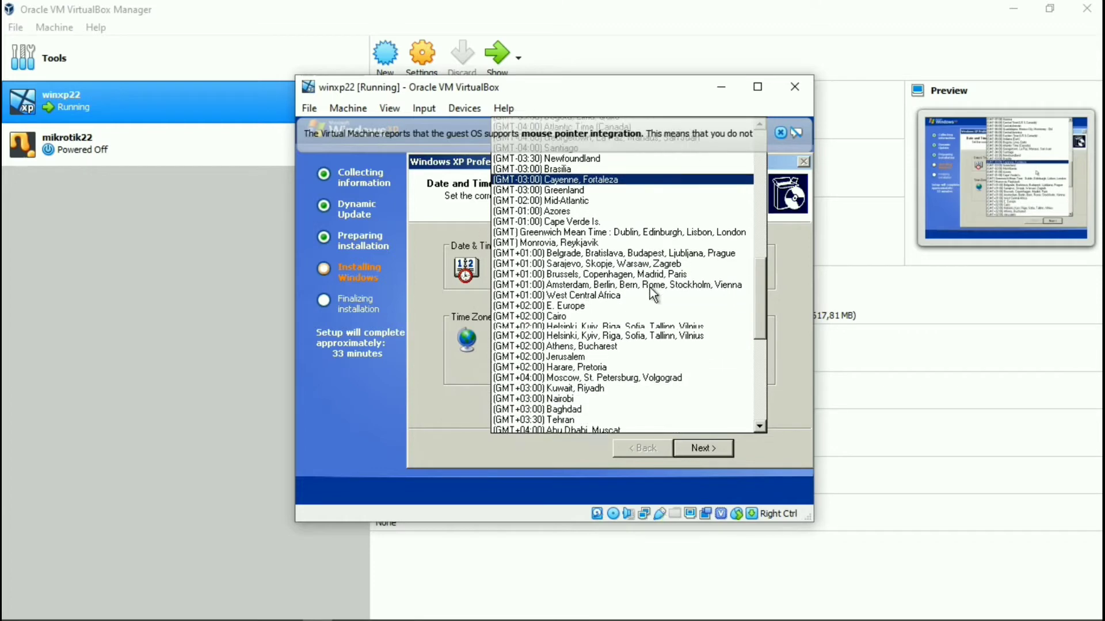
scroll(650, 297, down, 4)
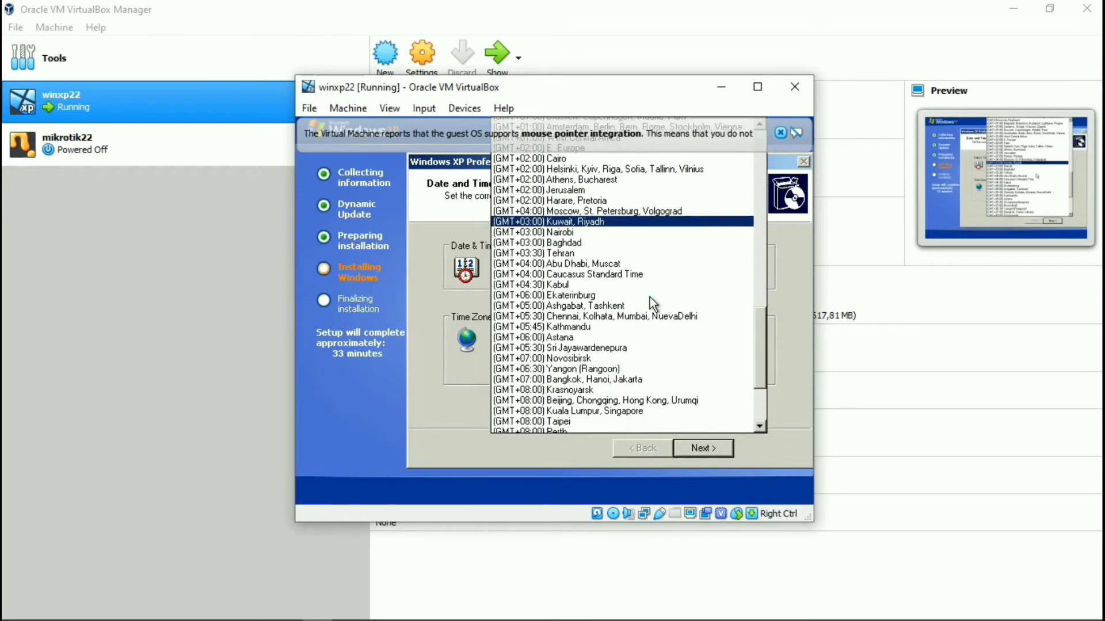
scroll(636, 328, down, 1)
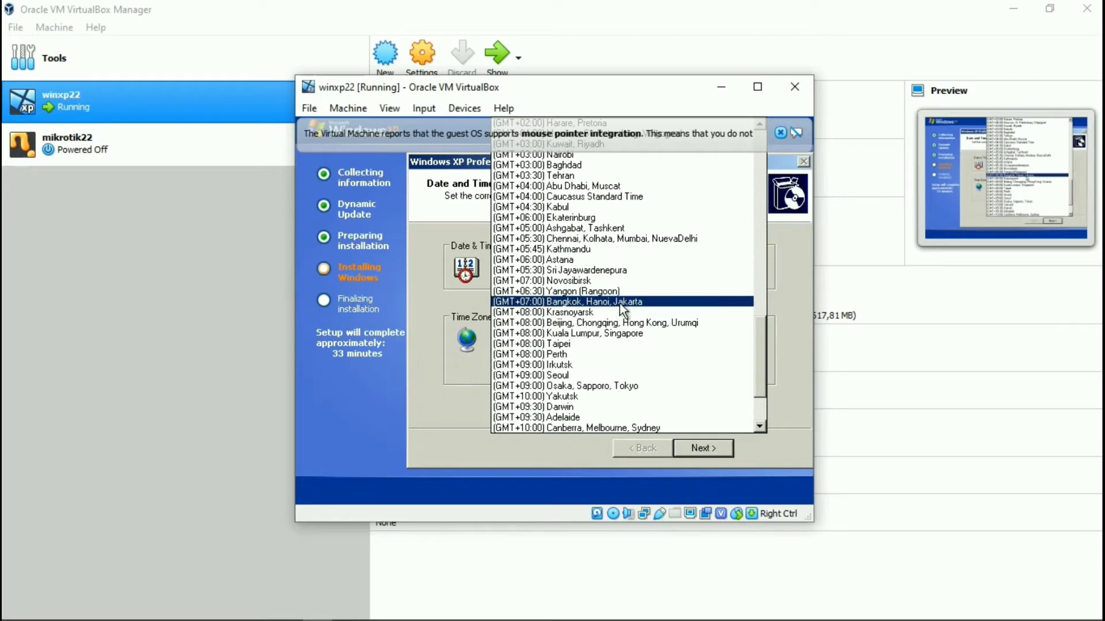
click(620, 303)
click(687, 450)
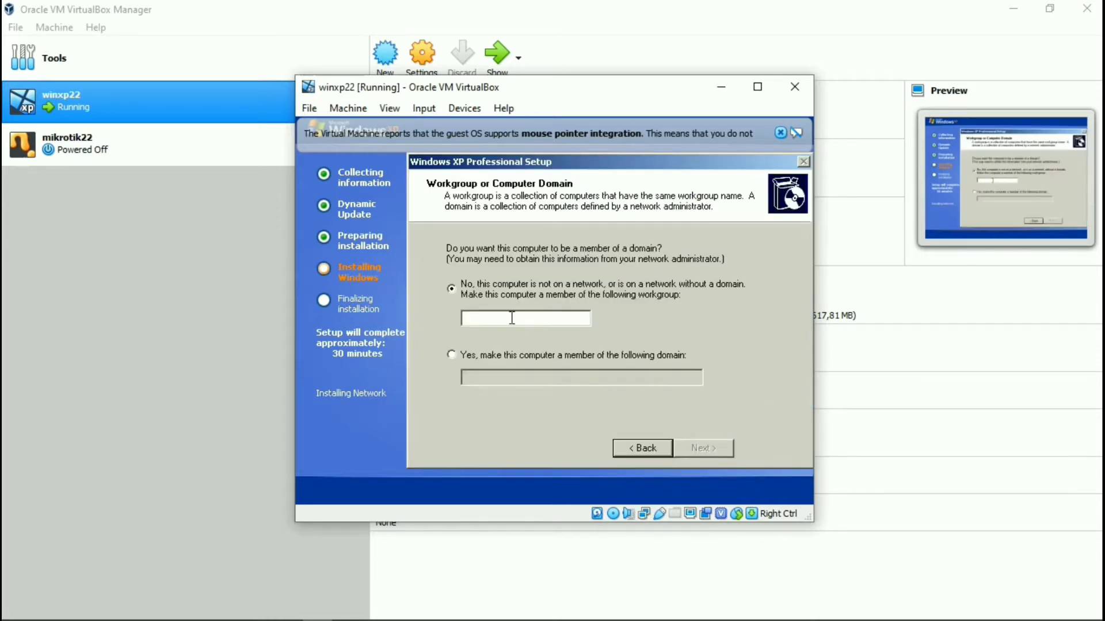
Enter a workgroup name and let setup continue to its restart.
text(ZUL)
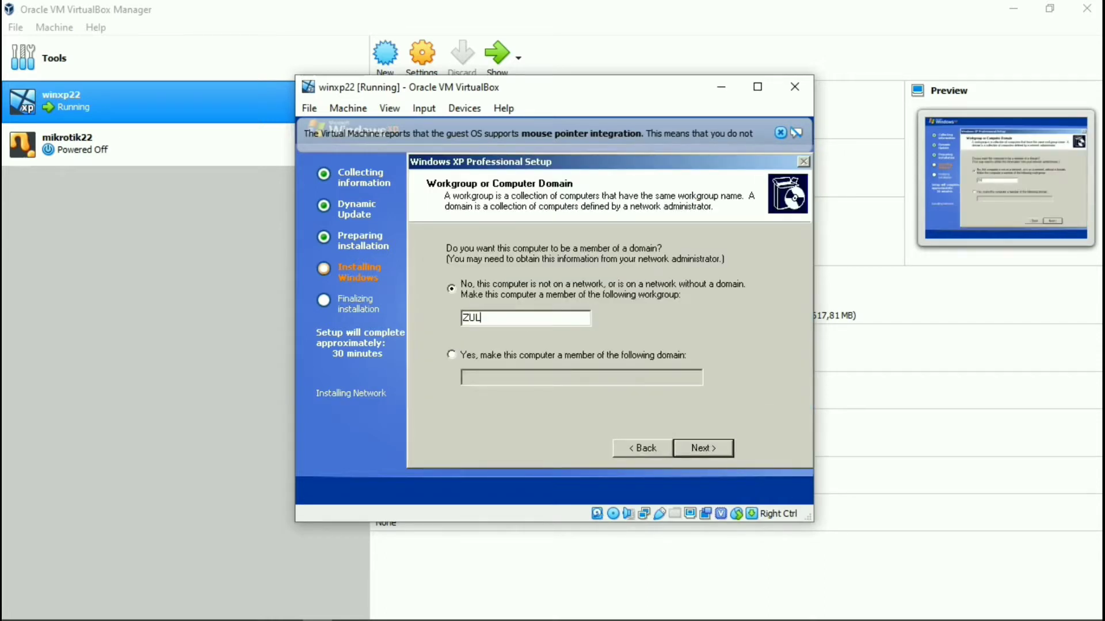
text(FIKAR)
click(721, 452)
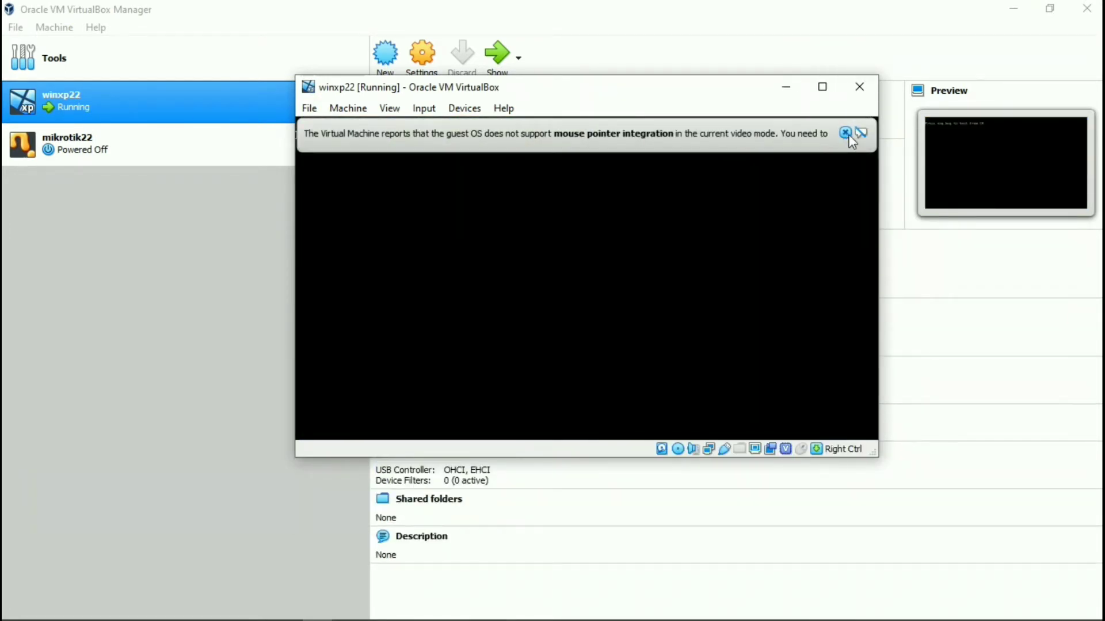
Dismiss the mouse notices and accept and keep the automatically adjusted screen resolution.
click(846, 132)
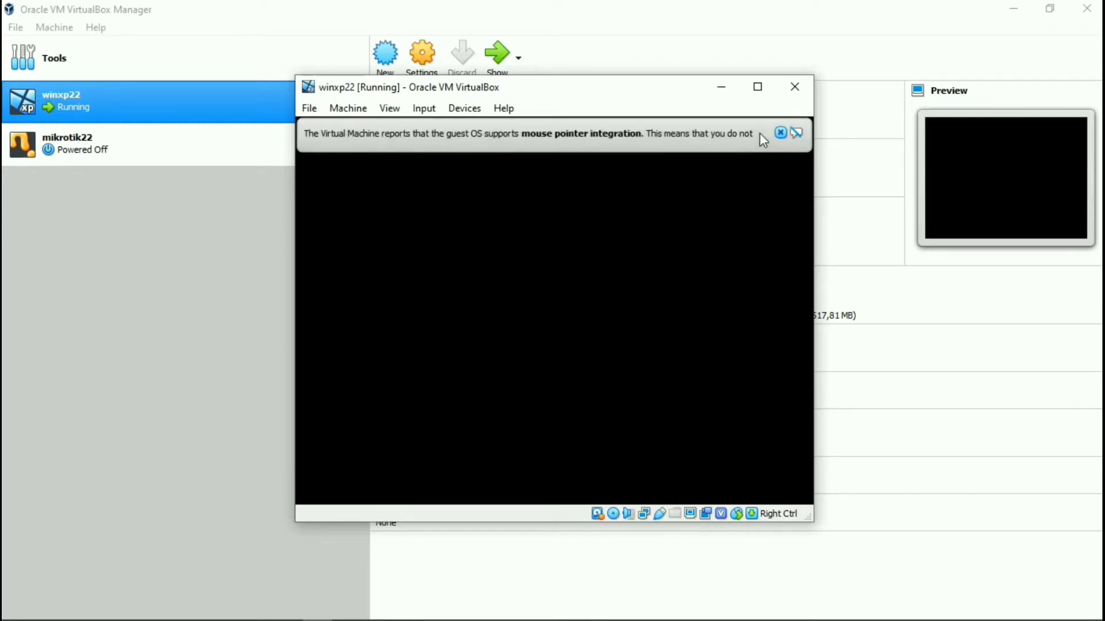
click(780, 133)
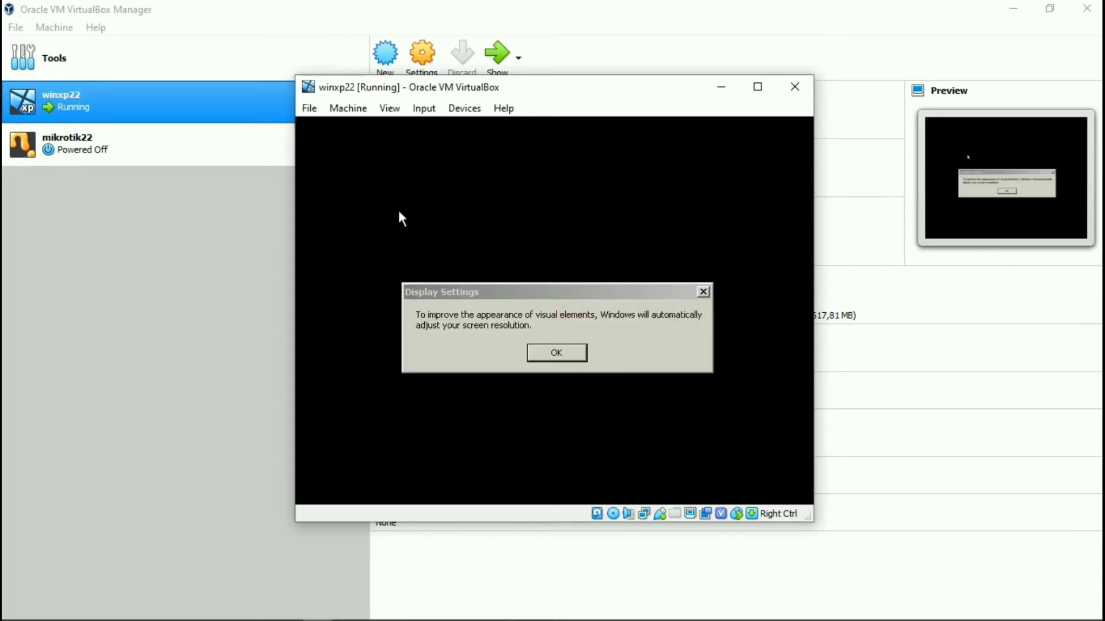
click(546, 356)
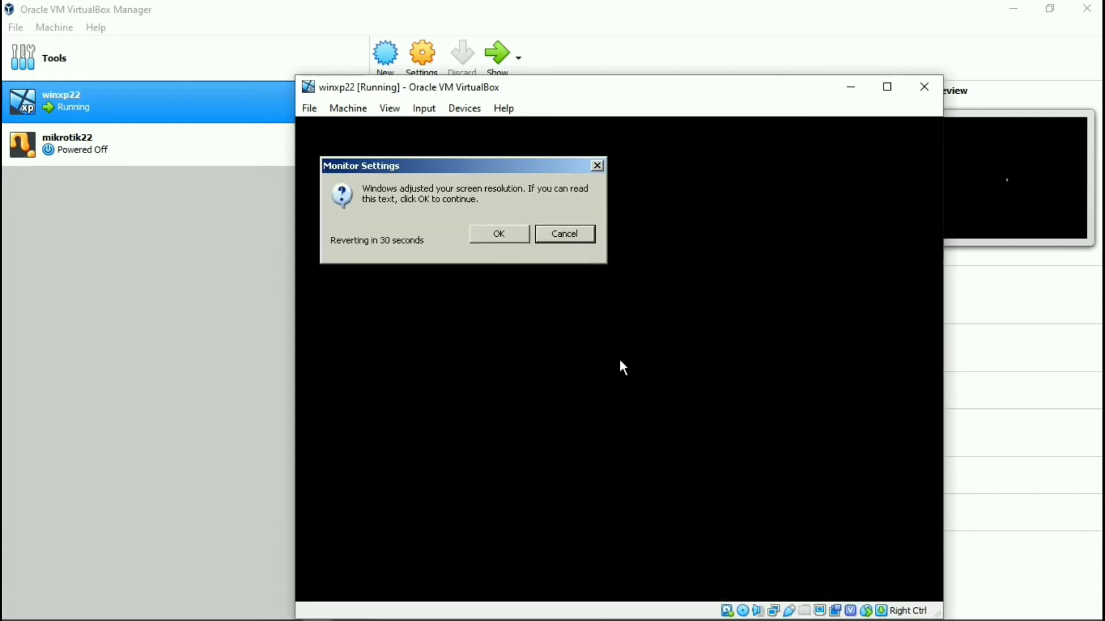
click(491, 234)
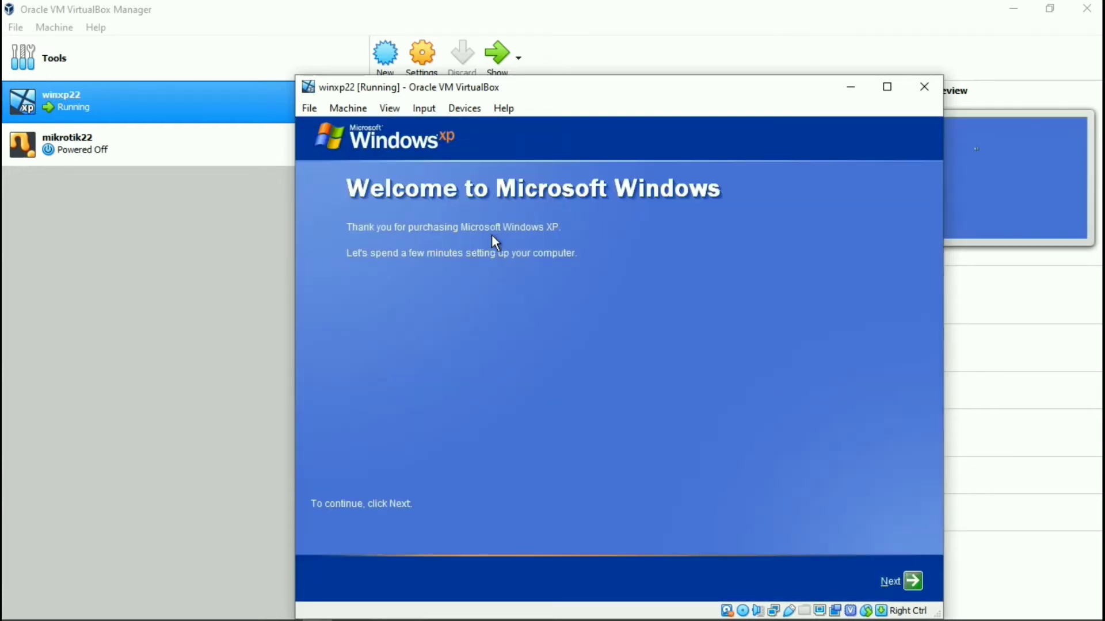
Skip automatic updates, connectivity check and registration, then create one account with the user's name.
click(908, 577)
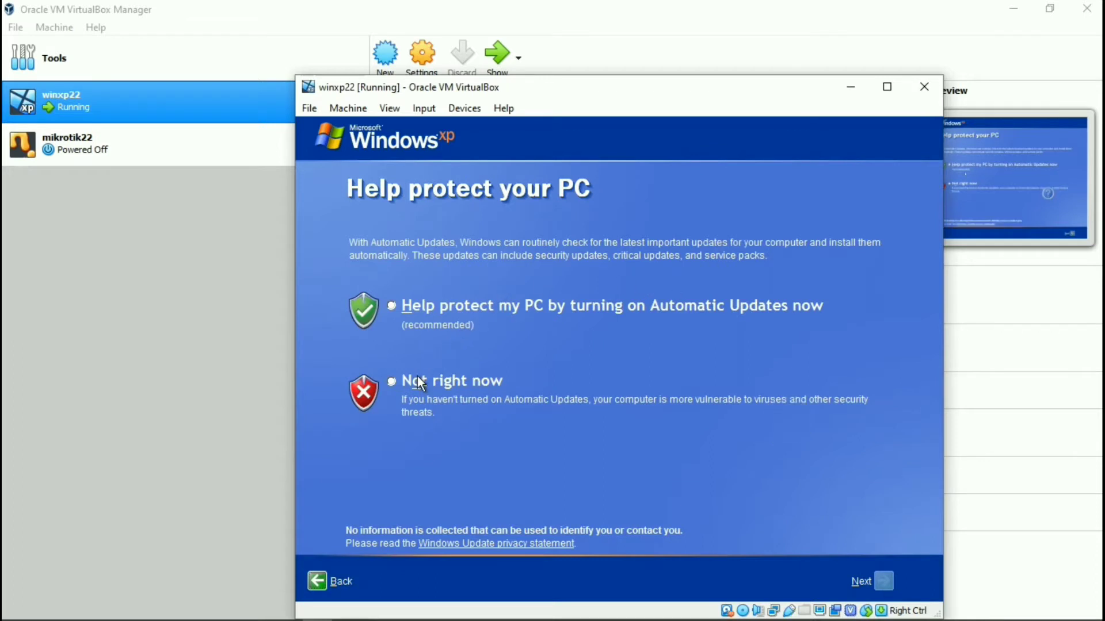
click(416, 376)
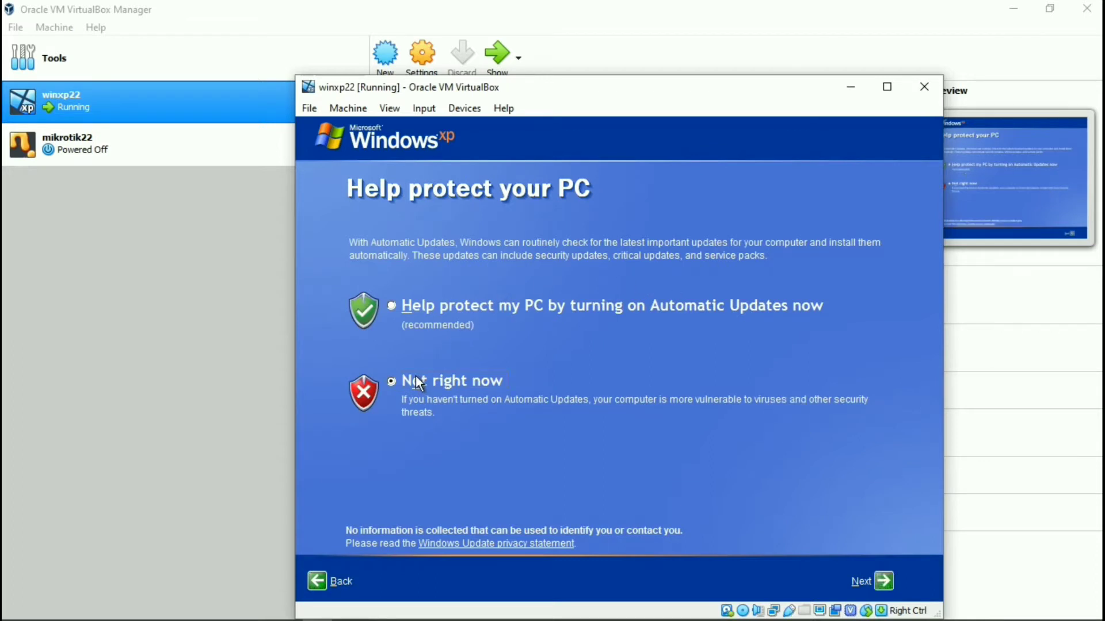
click(882, 581)
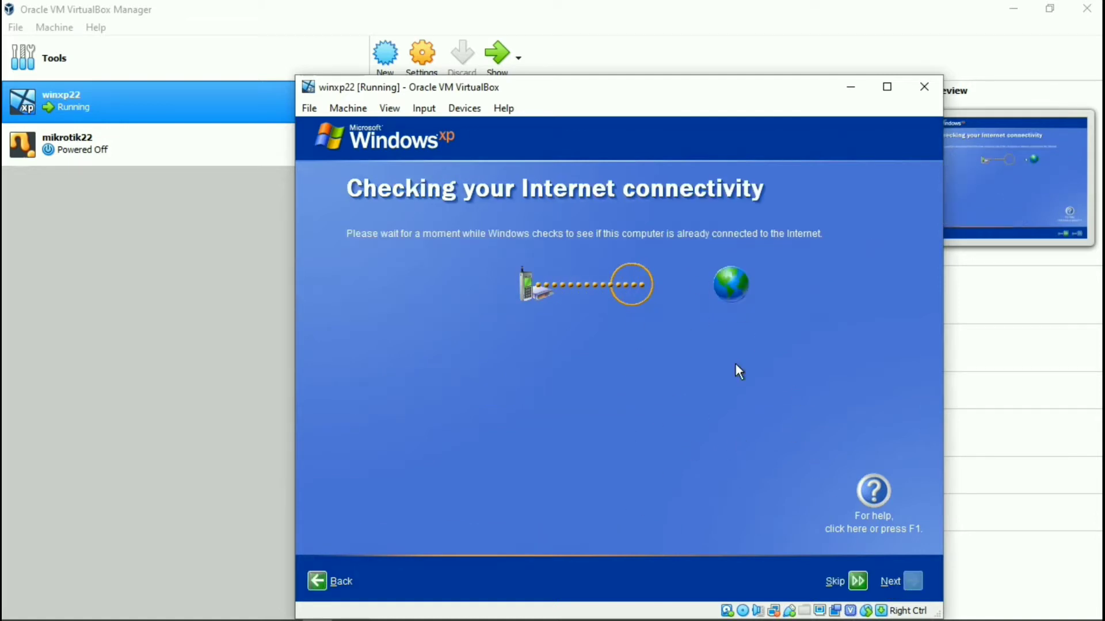
click(857, 584)
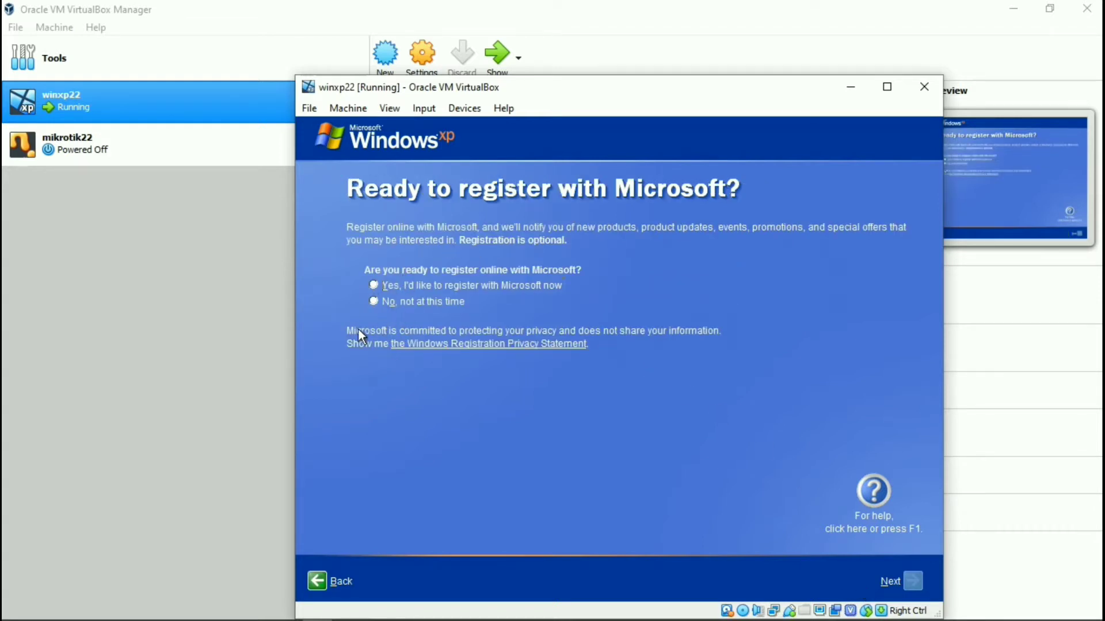
click(374, 301)
click(914, 581)
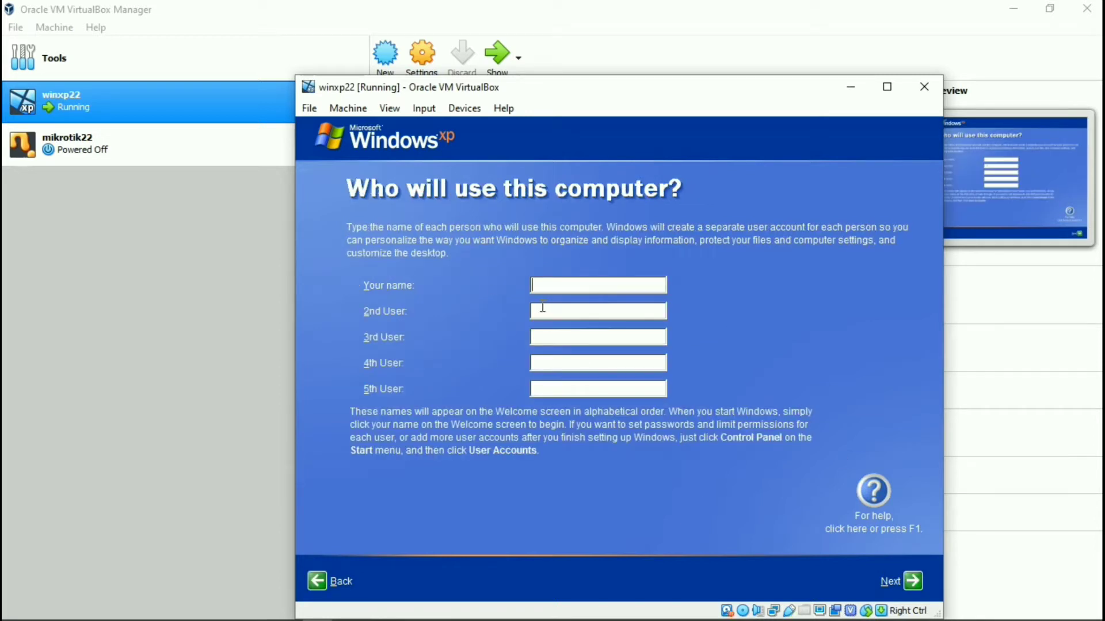
text(Moh Zulfikar B)
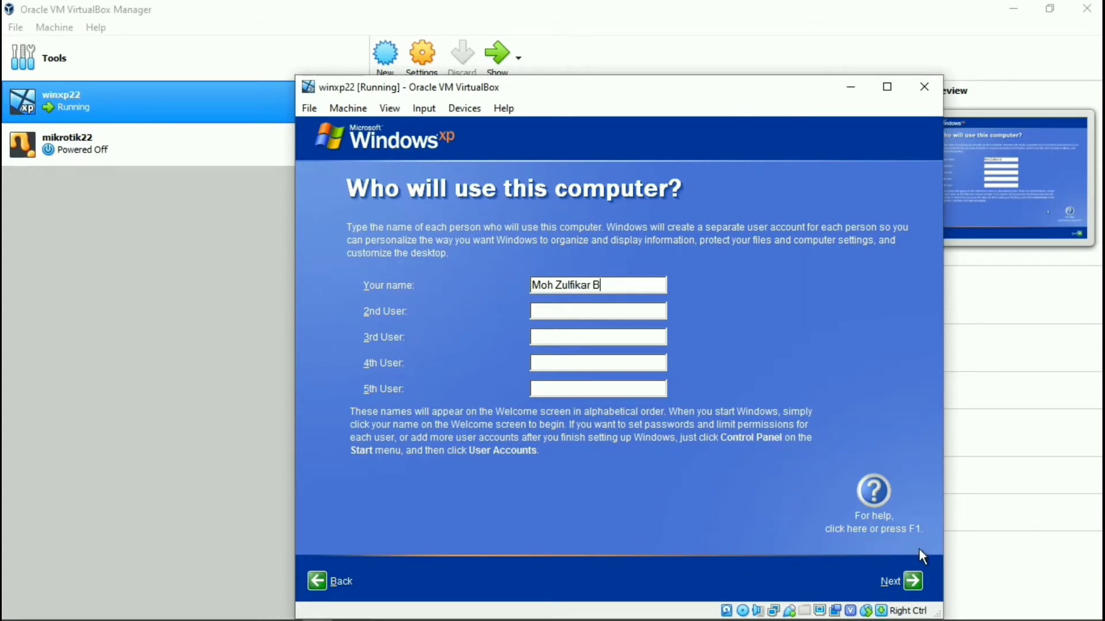
click(905, 584)
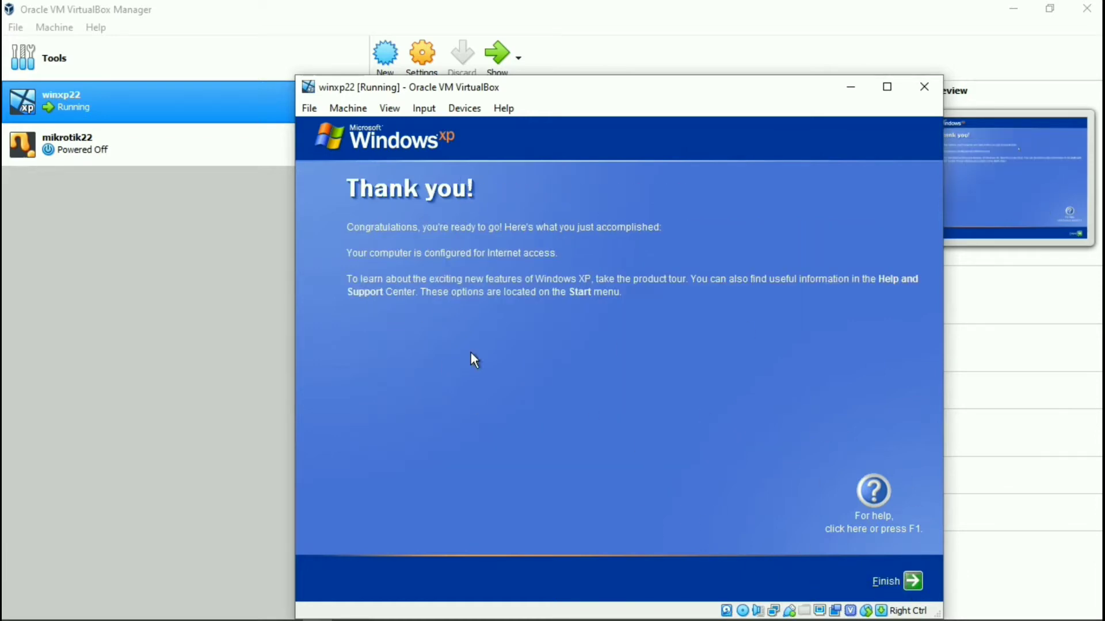
Finish the XP wizard, close the Start menu, and dismiss the computer-at-risk balloon.
click(909, 580)
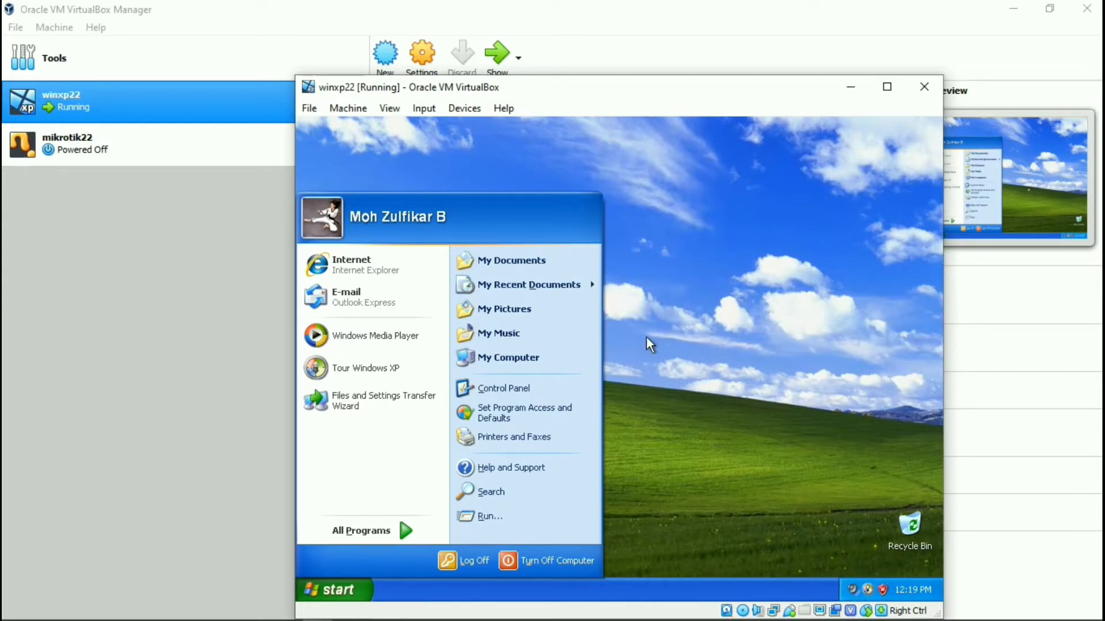
click(709, 285)
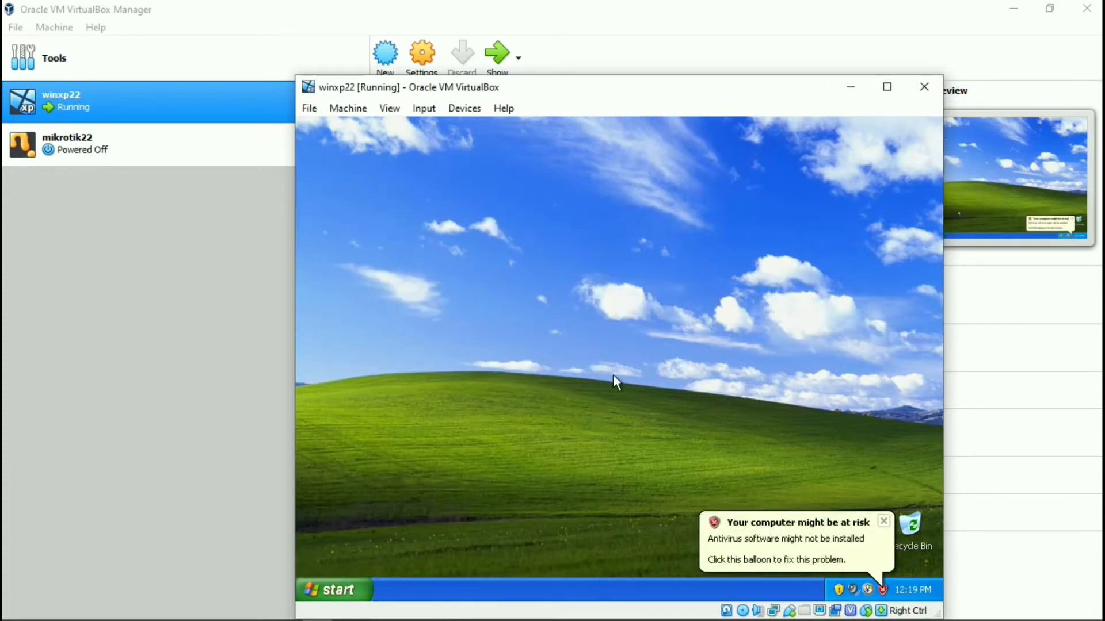
click(884, 521)
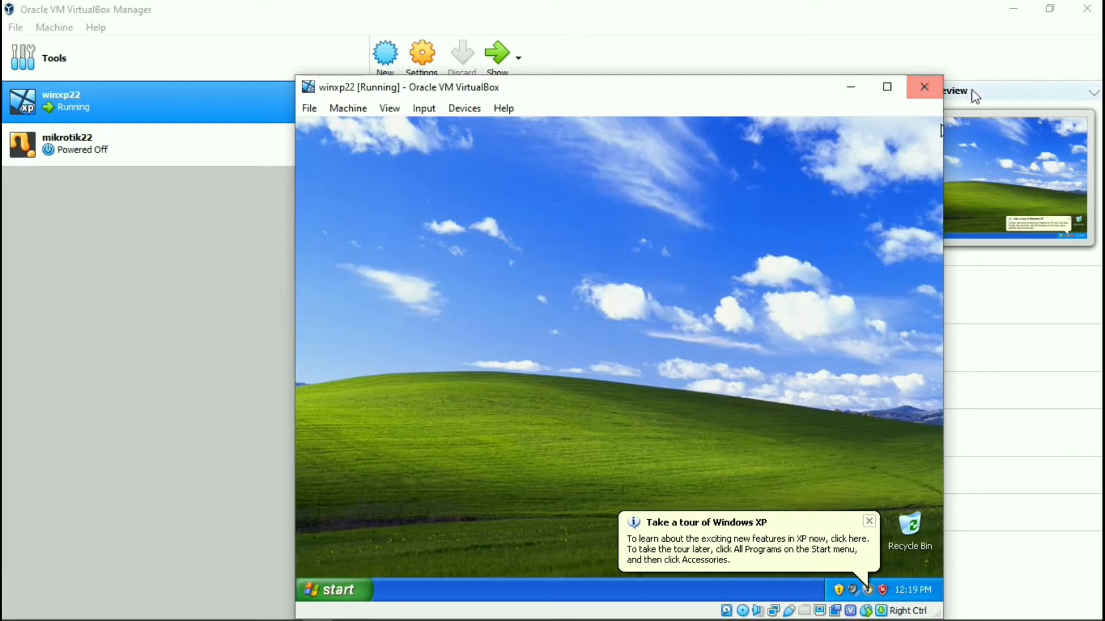
Close winxp22 with 'Power off the machine', then start mikrotik22 from the Manager.
click(922, 84)
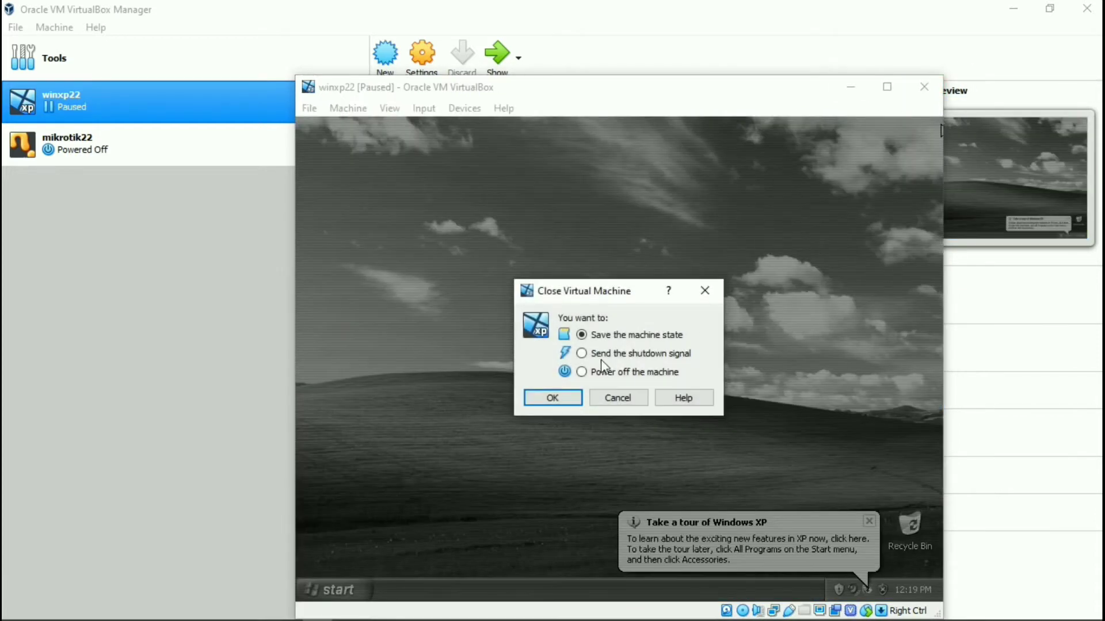
click(581, 372)
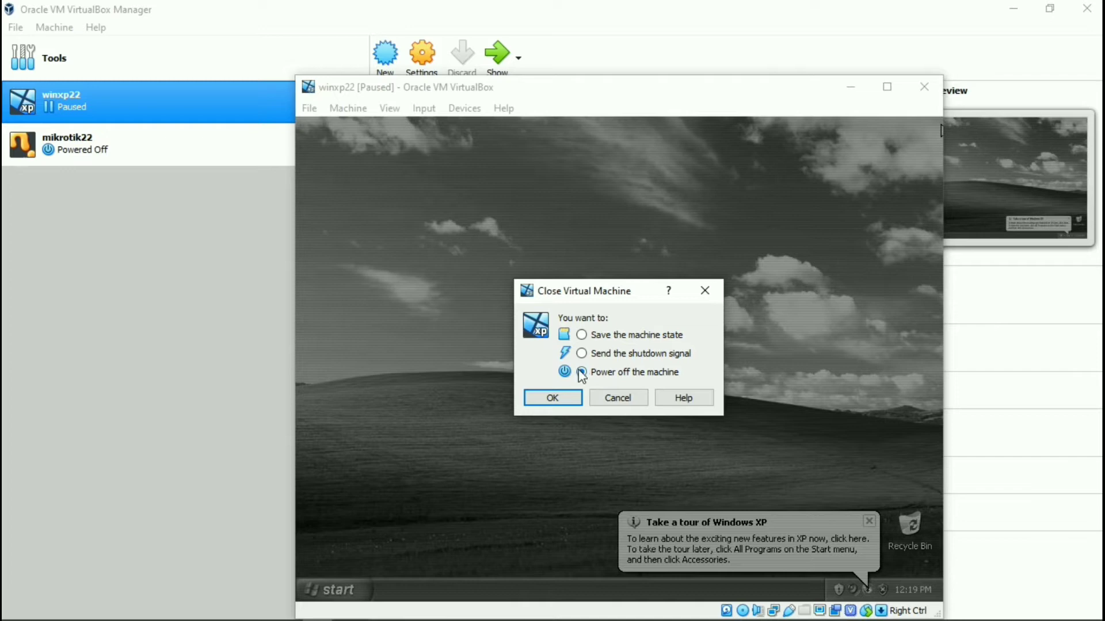
click(554, 399)
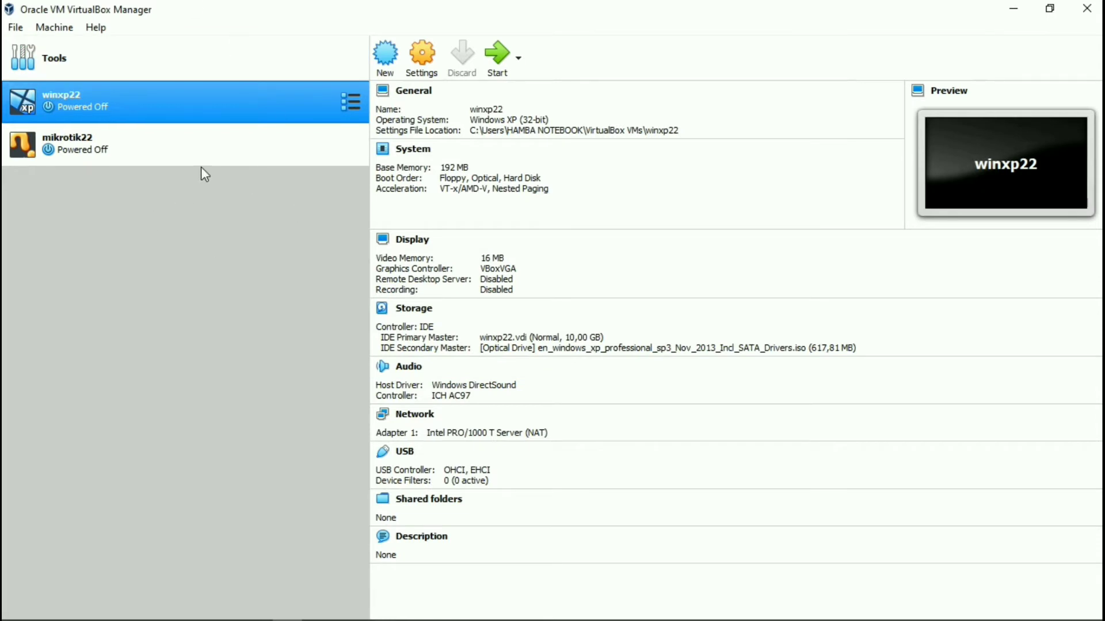
click(184, 162)
click(497, 60)
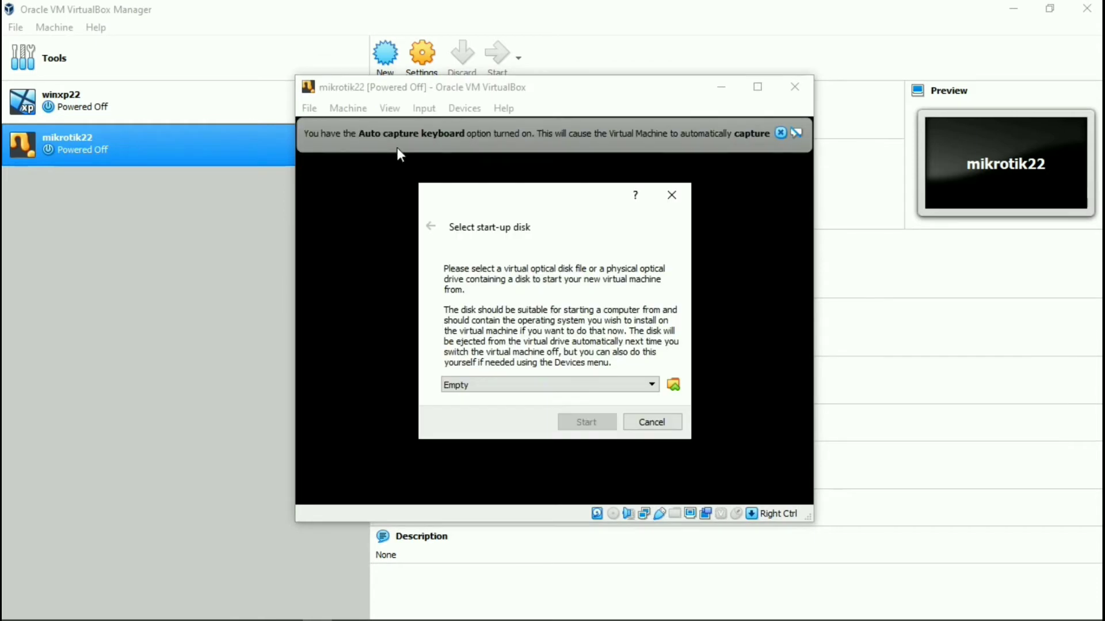
Choose mikrotik-6.33.iso as the start-up disk and boot mikrotik22 from it.
click(673, 386)
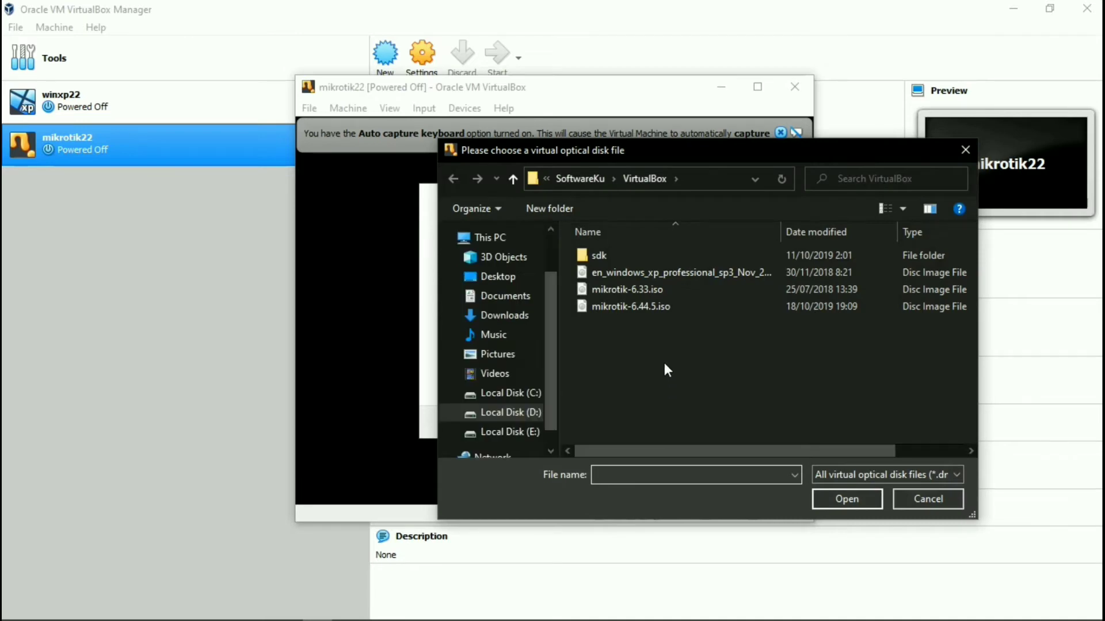
click(665, 288)
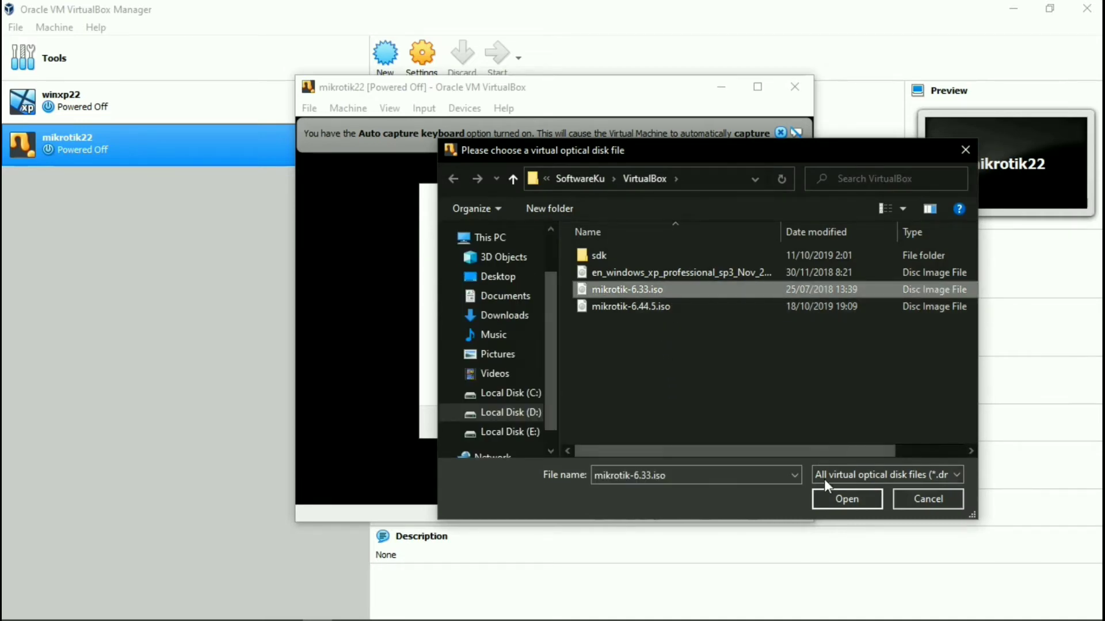
click(832, 500)
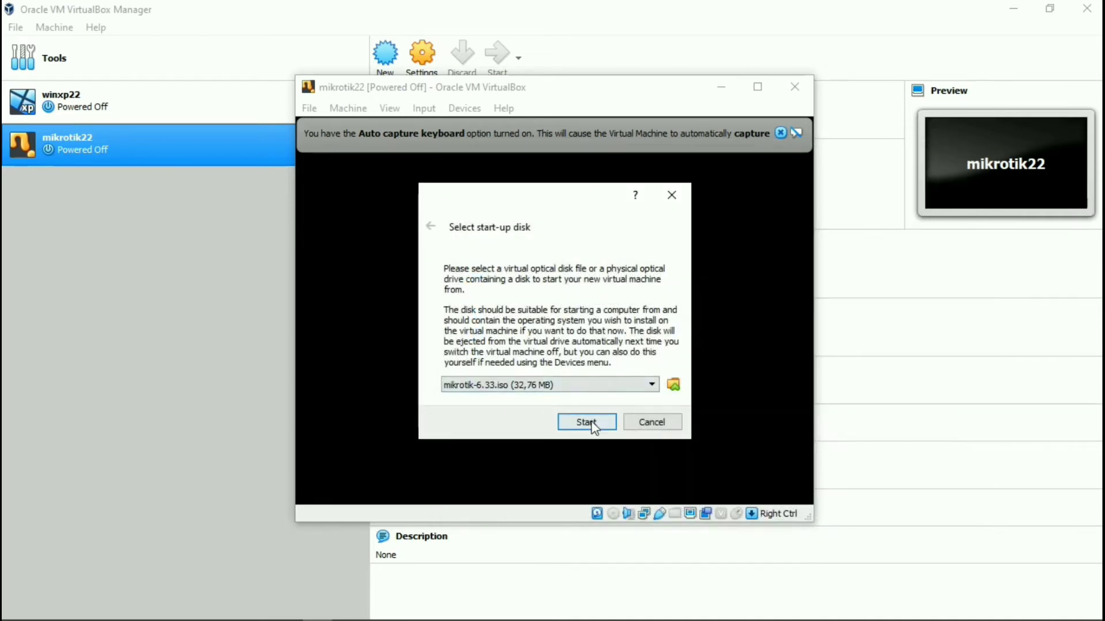
click(592, 421)
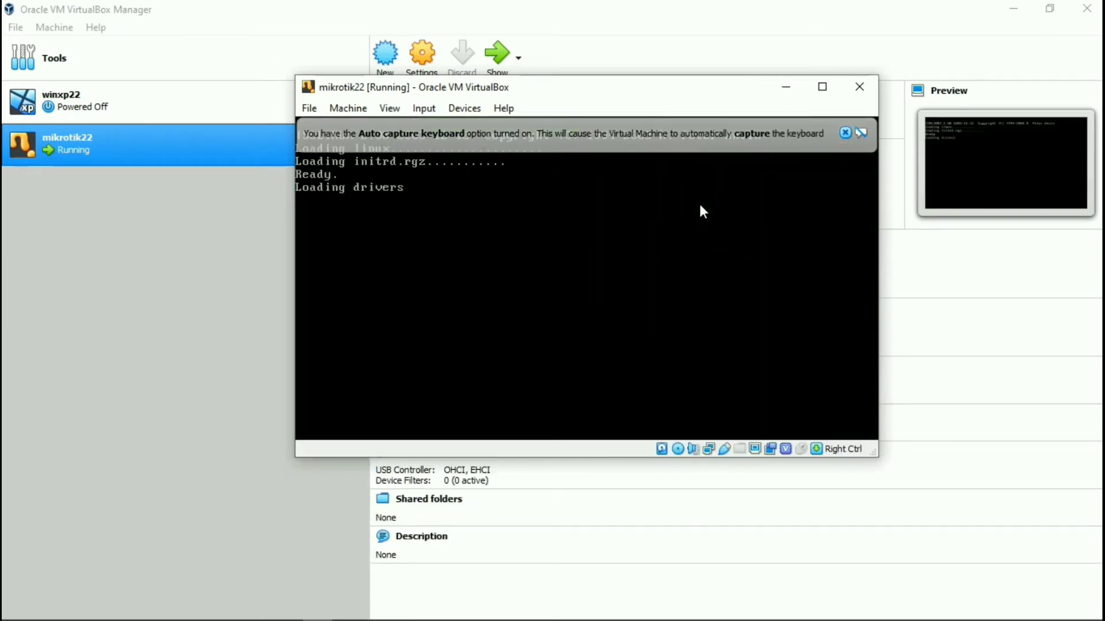
Select all RouterOS packages, start the installation and answer y at the installer prompt.
click(844, 133)
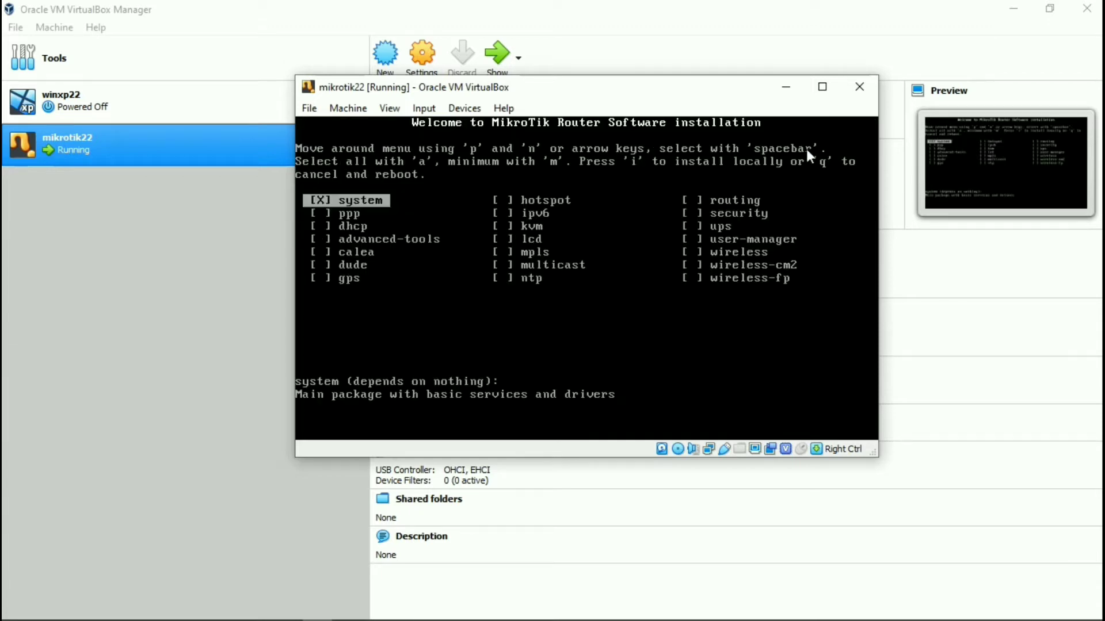
key(a)
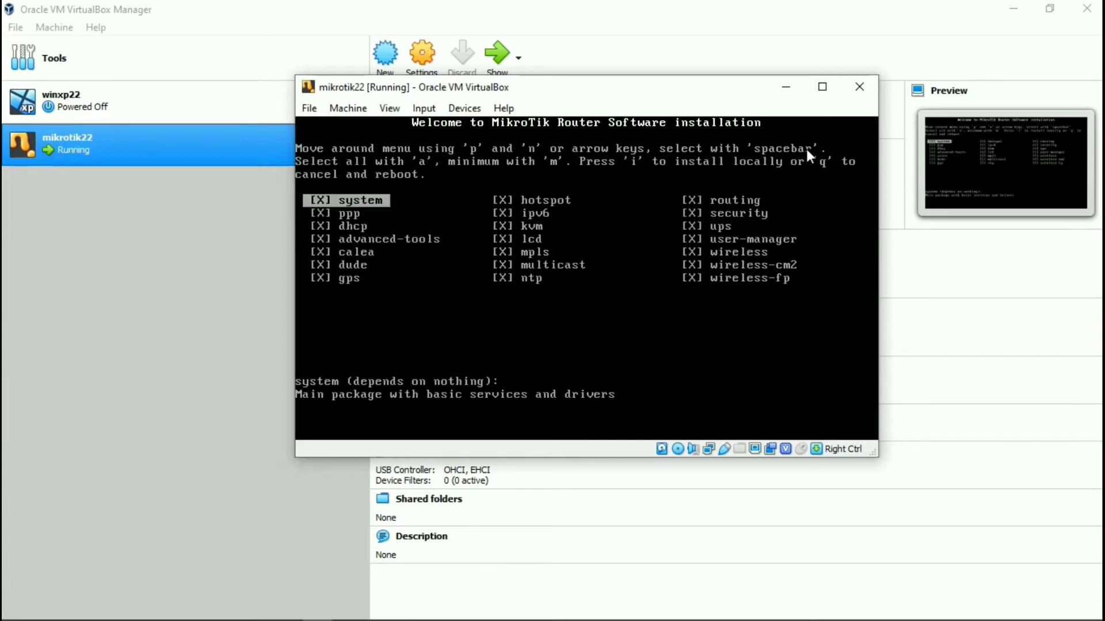
key(i)
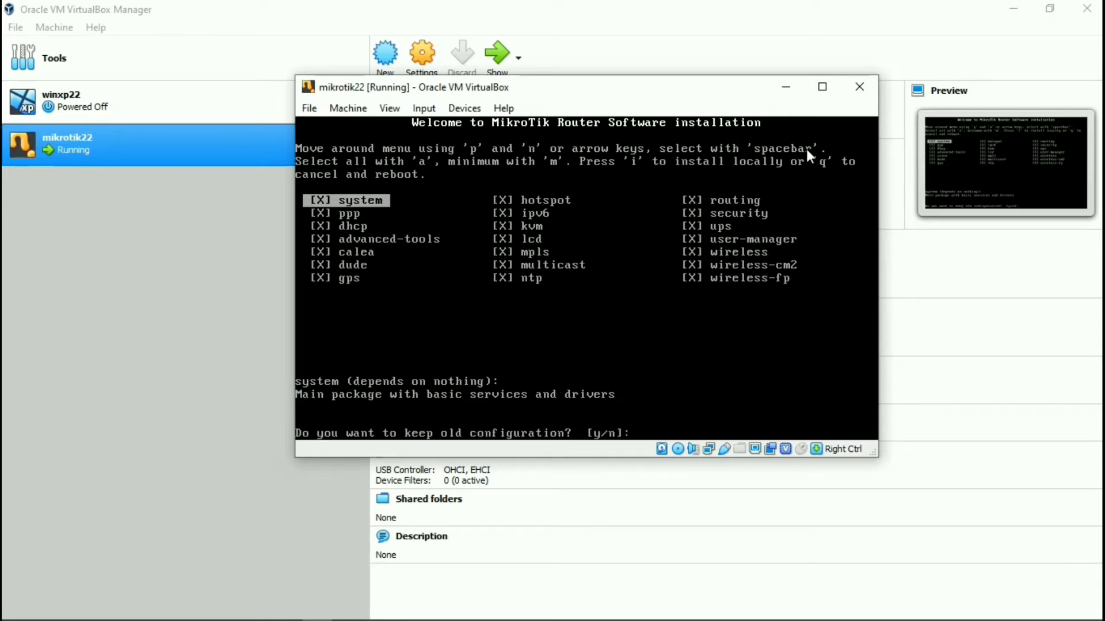
text(y/n]:y)
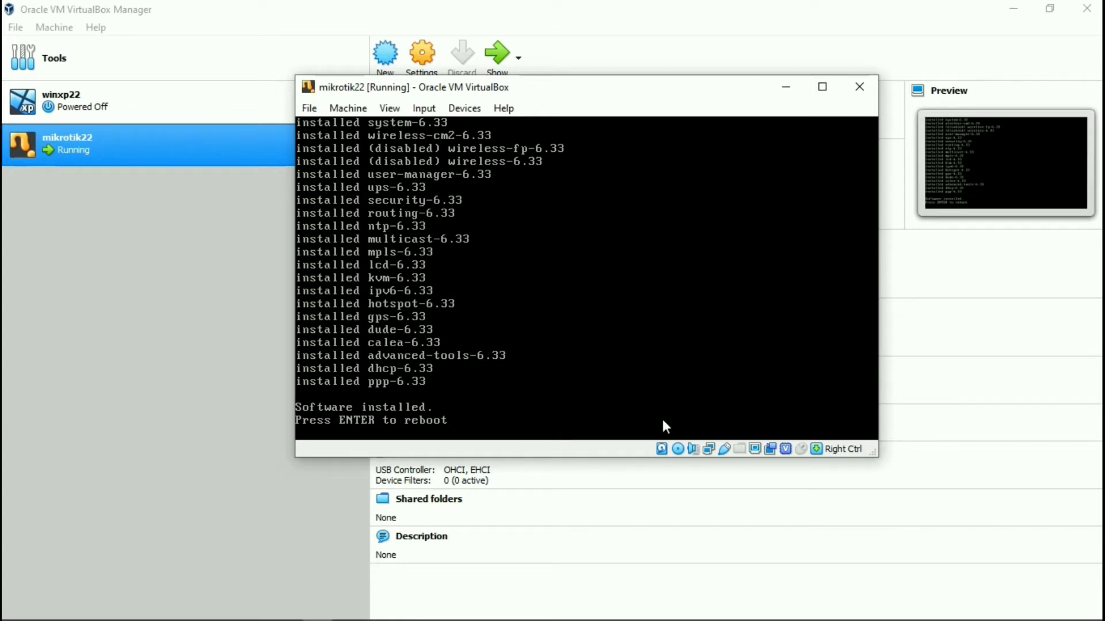
Force-unmount mikrotik-6.33.iso from the virtual optical drive and reboot the router.
click(677, 451)
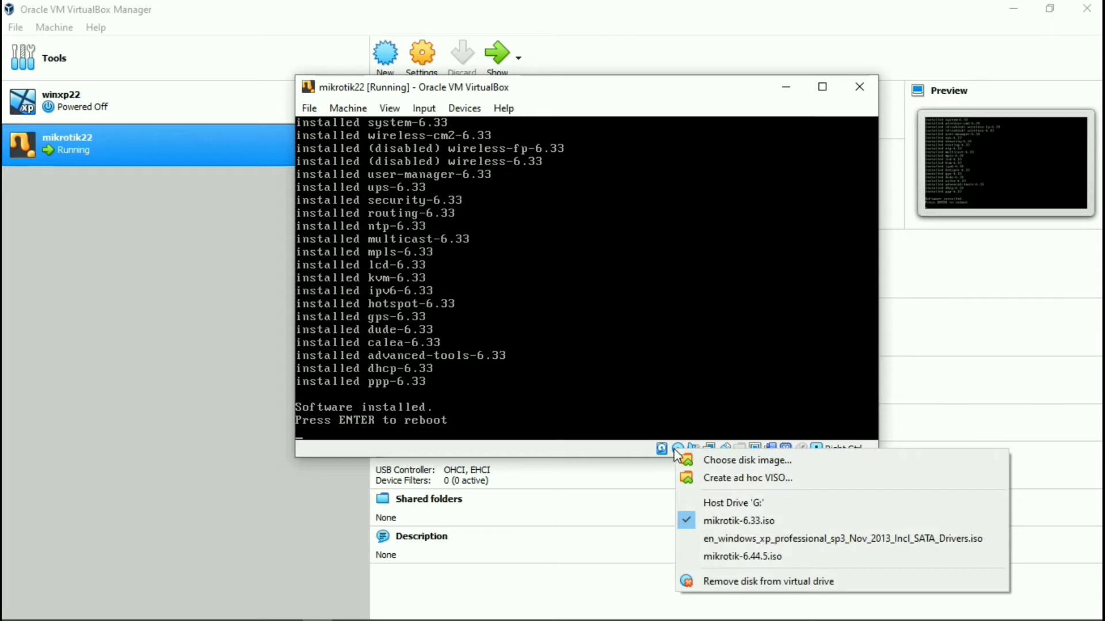
click(703, 521)
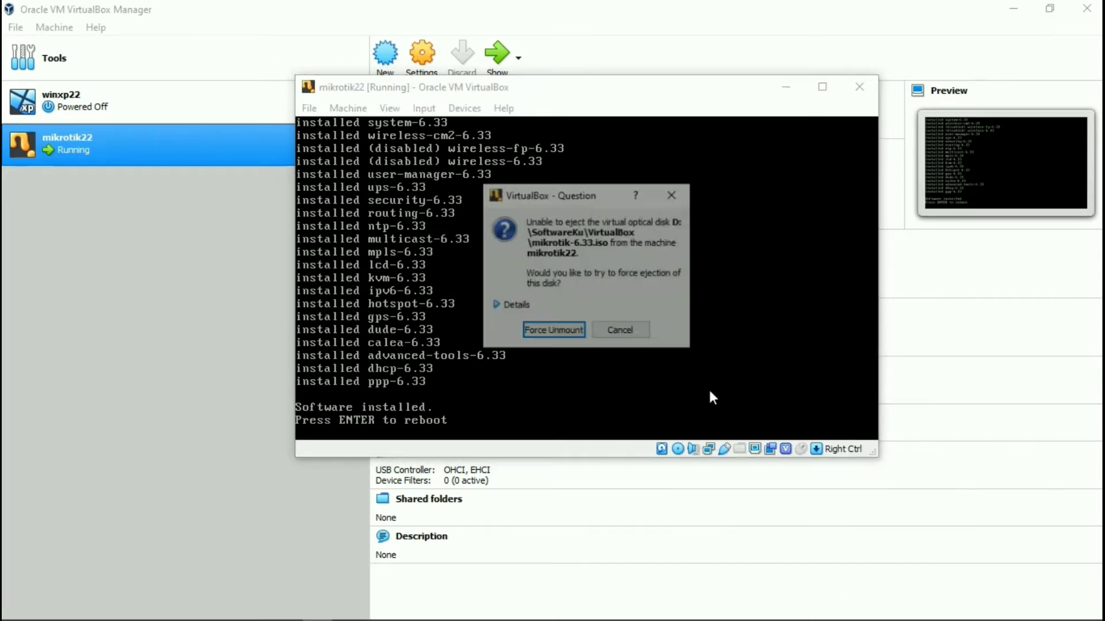
click(563, 333)
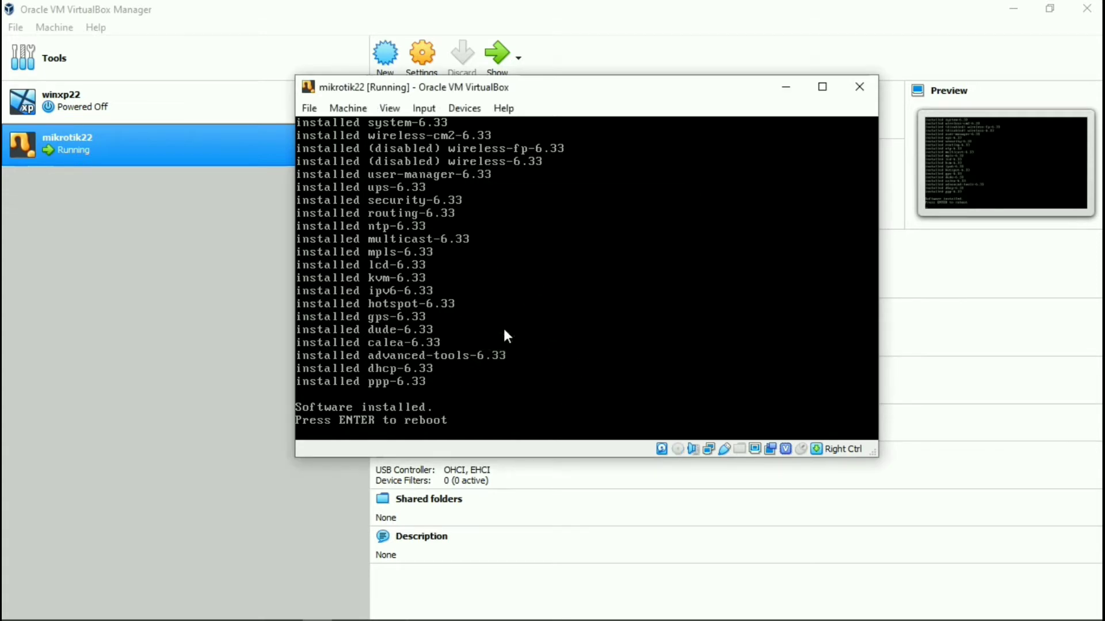
key(Return)
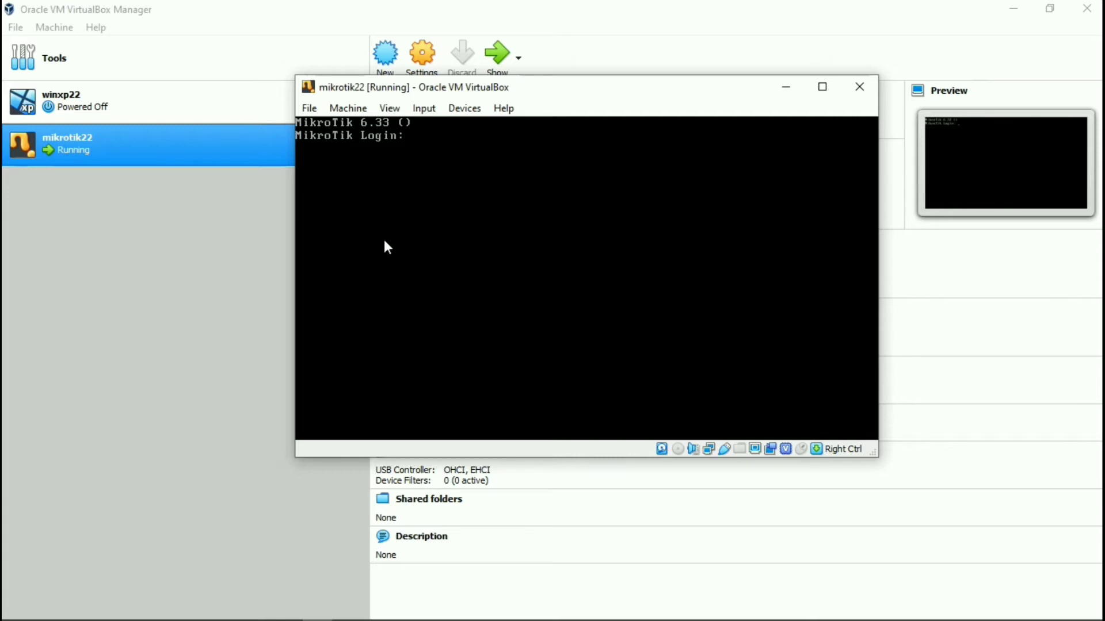
Log in to the RouterOS console as admin with no password and answer n to the licence.
text(admin)
key(Return)
key(Return)
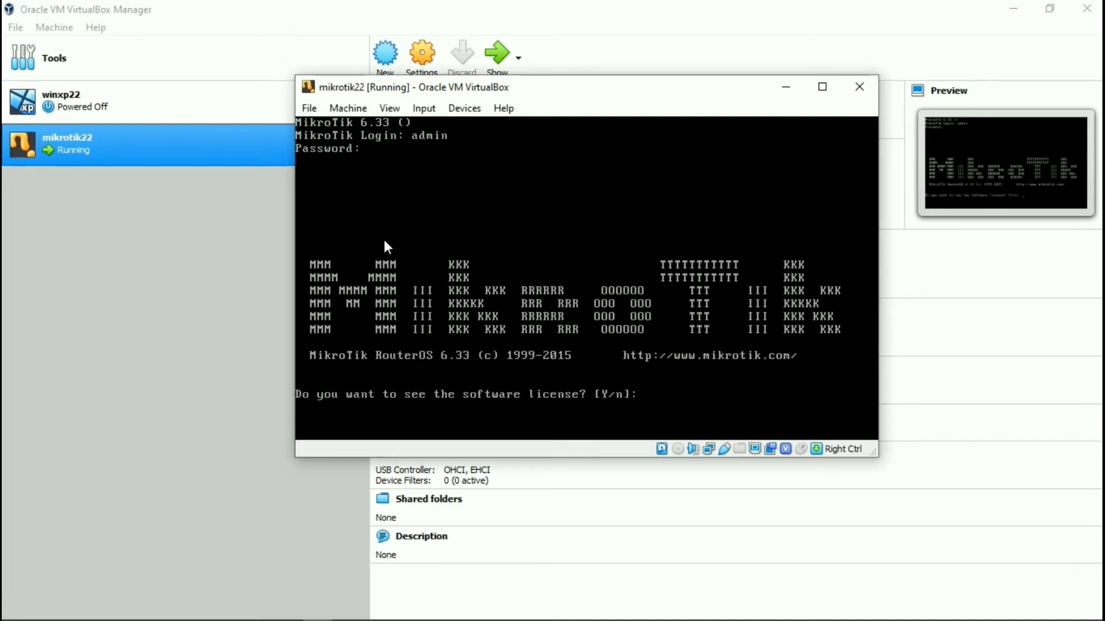
text(n)
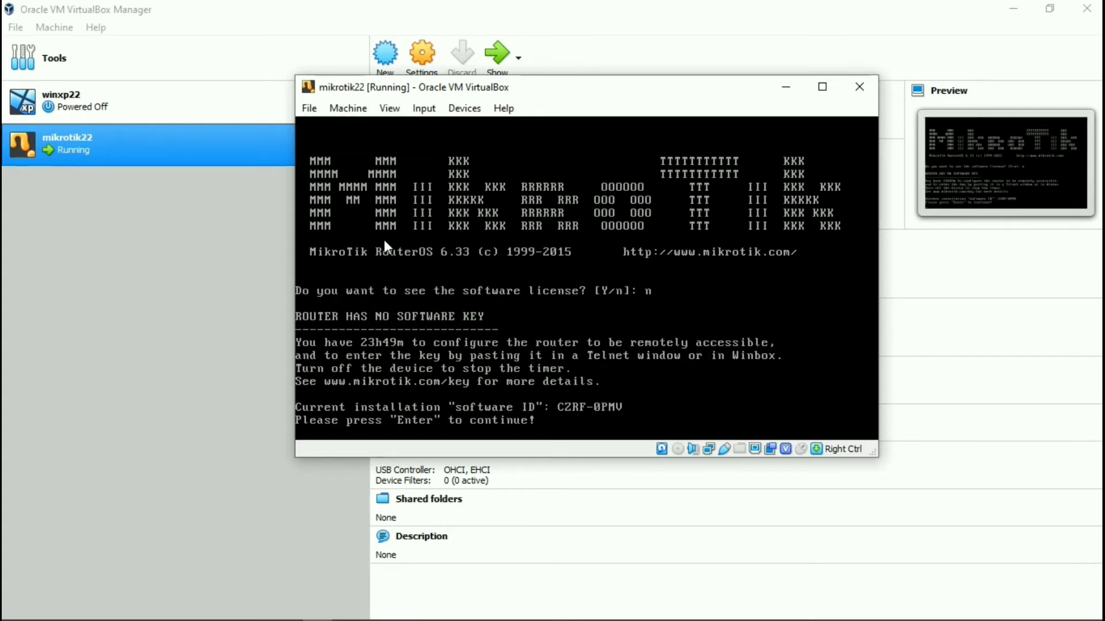
key(Return)
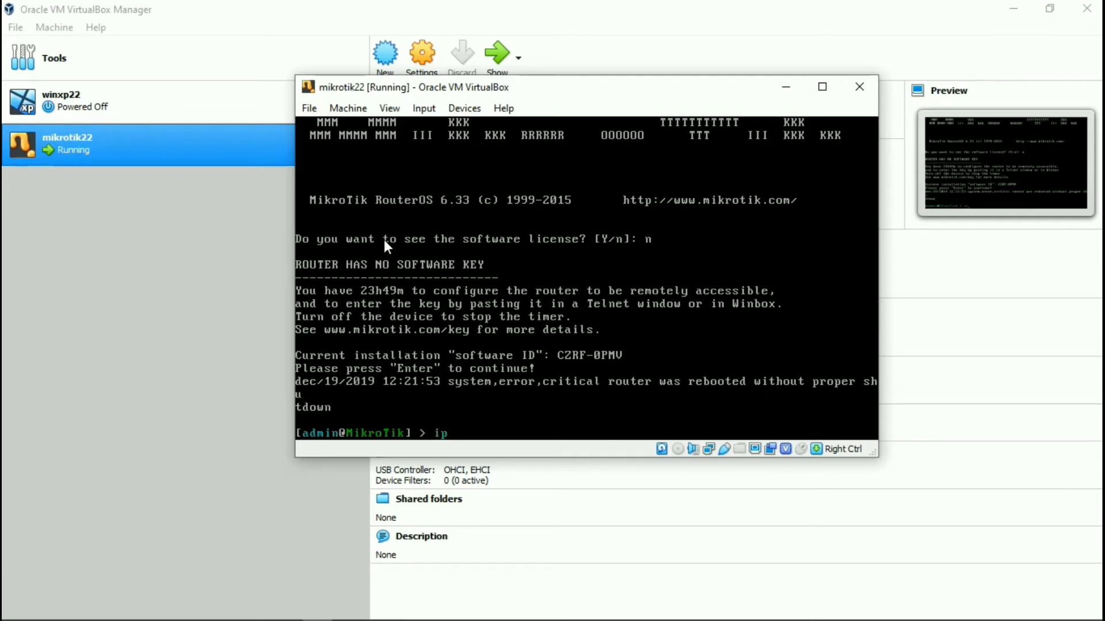
Abandon a partly typed 'ip add' command and bring up the Machine menu.
text(ip add)
key(BackSpace)
key(BackSpace)
key(BackSpace)
key(BackSpace)
key(BackSpace)
click(346, 108)
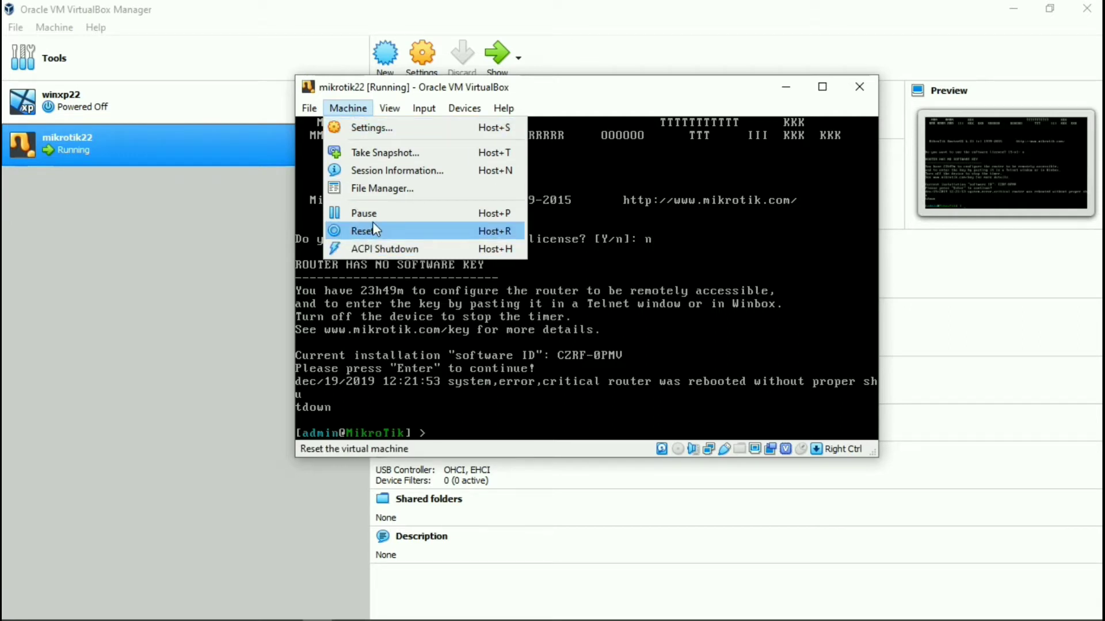
Shut mikrotik22 down with ACPI Shutdown and open its Settings.
click(364, 245)
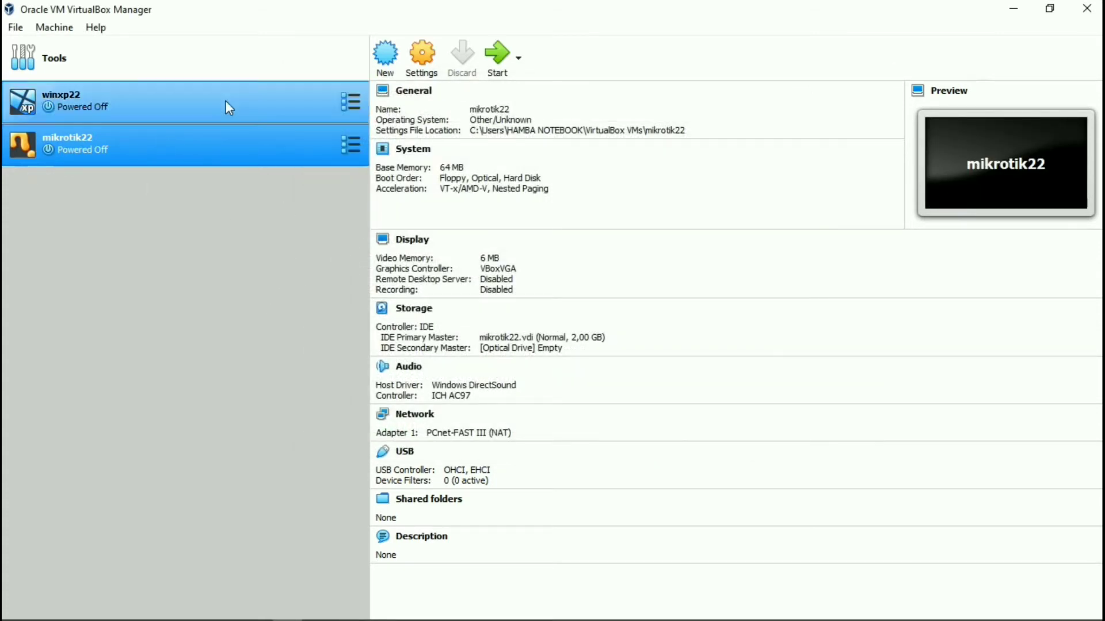
right_click(115, 151)
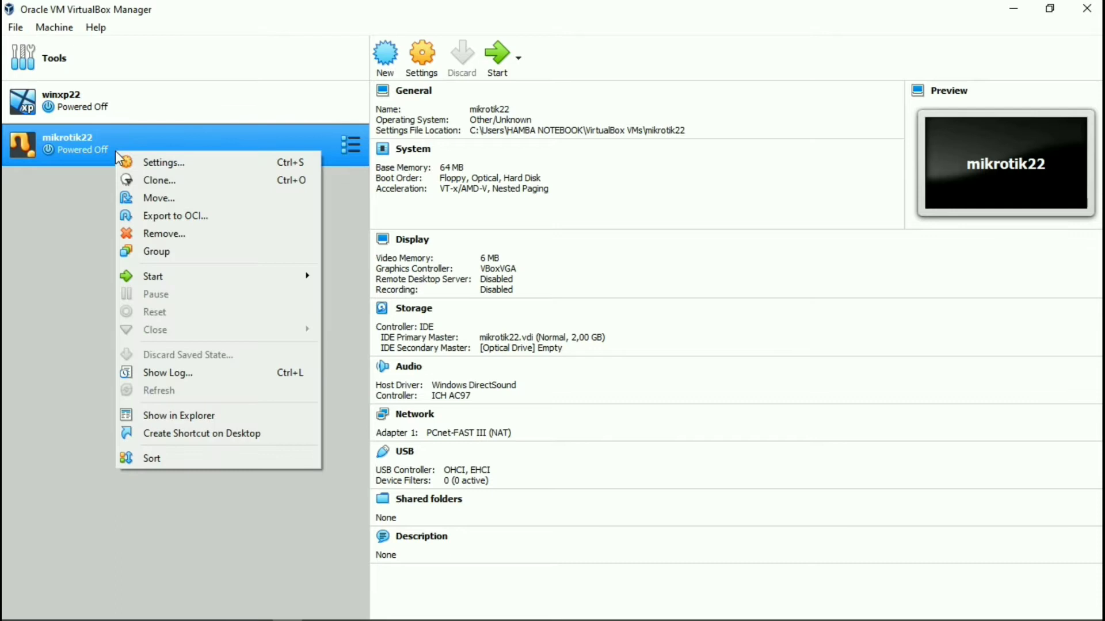
click(154, 155)
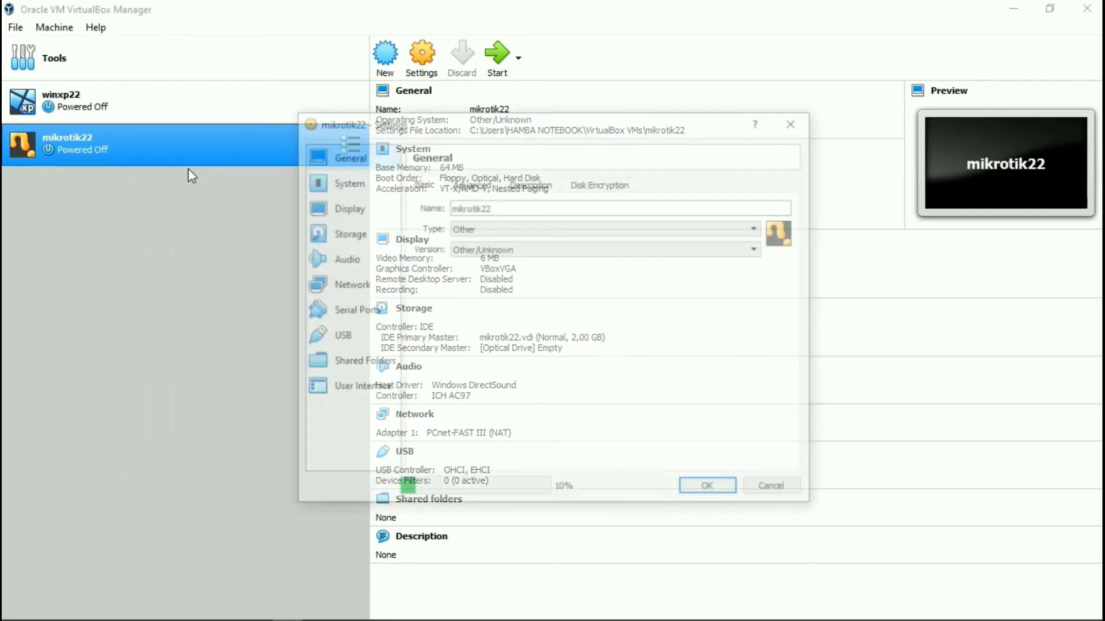
Enable mikrotik22's Adapter 2 attached to a Host-only Adapter.
click(338, 284)
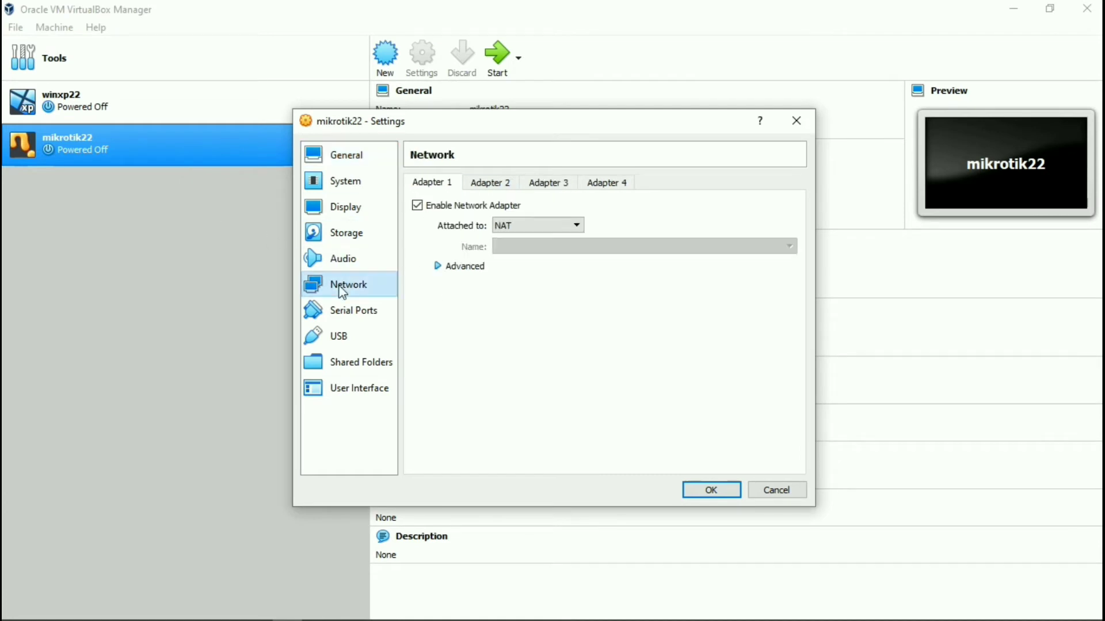
click(501, 182)
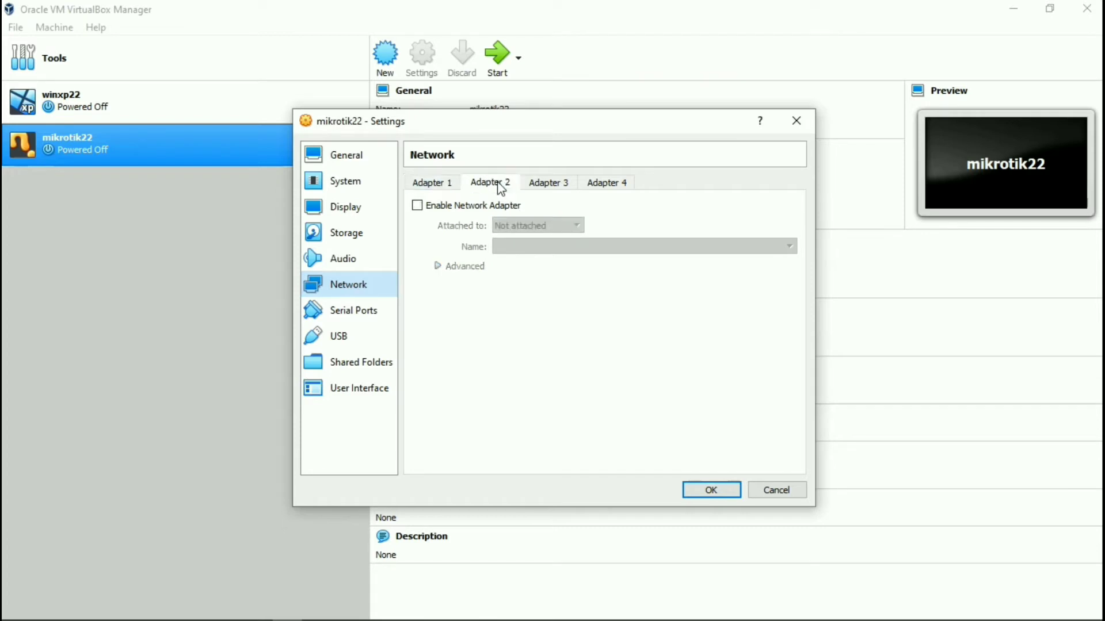
click(418, 206)
click(549, 230)
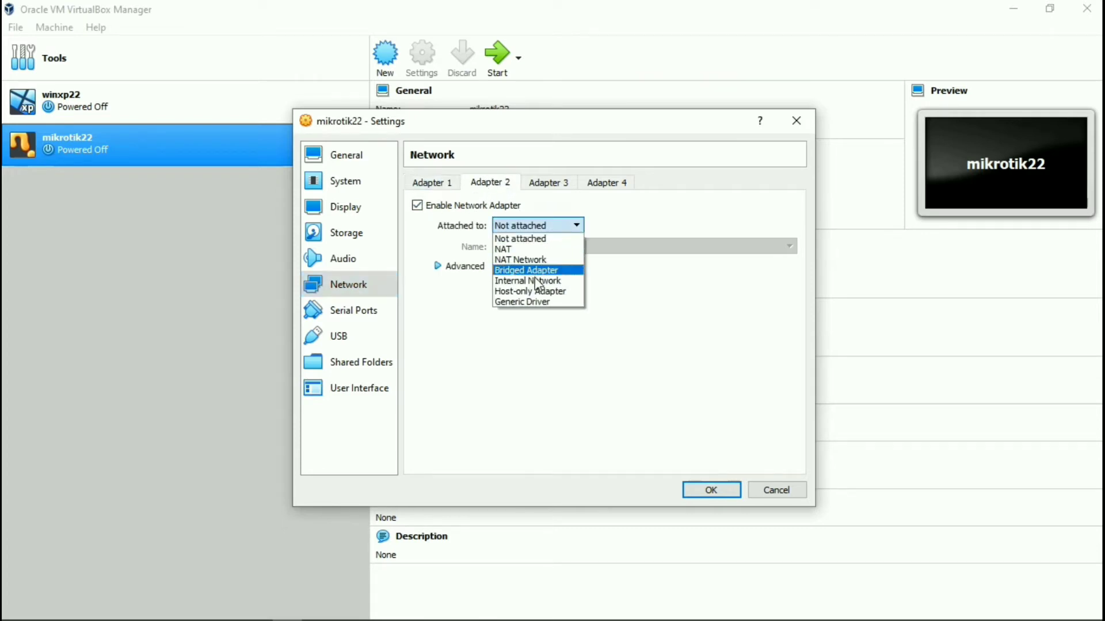
click(542, 292)
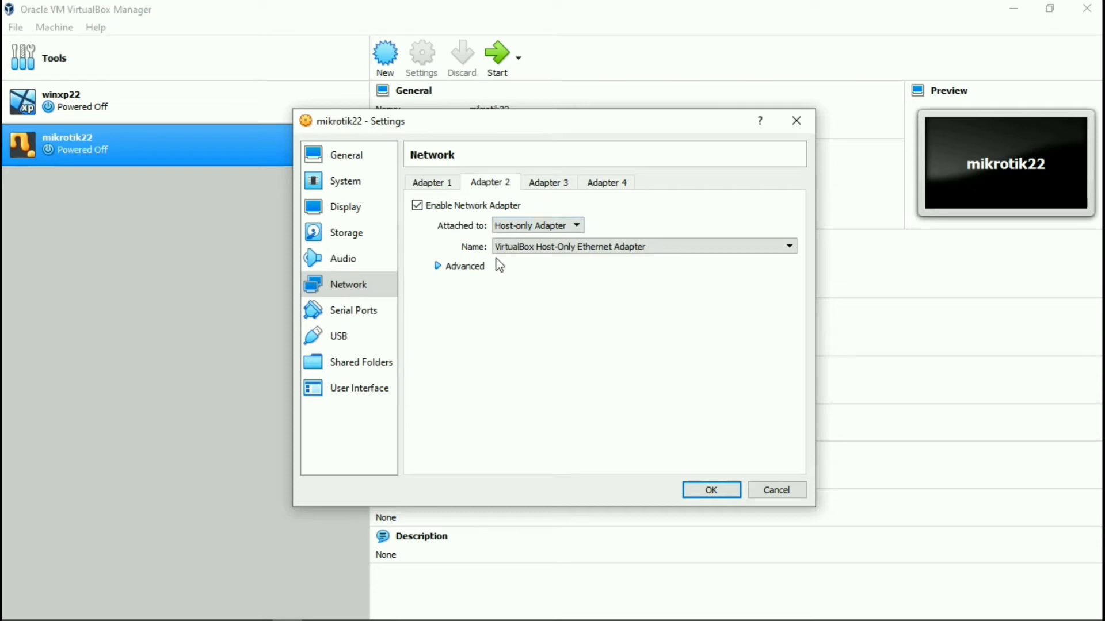
Enable Adapter 3 on internal network intnet with promiscuous mode Allow All, and save.
click(550, 183)
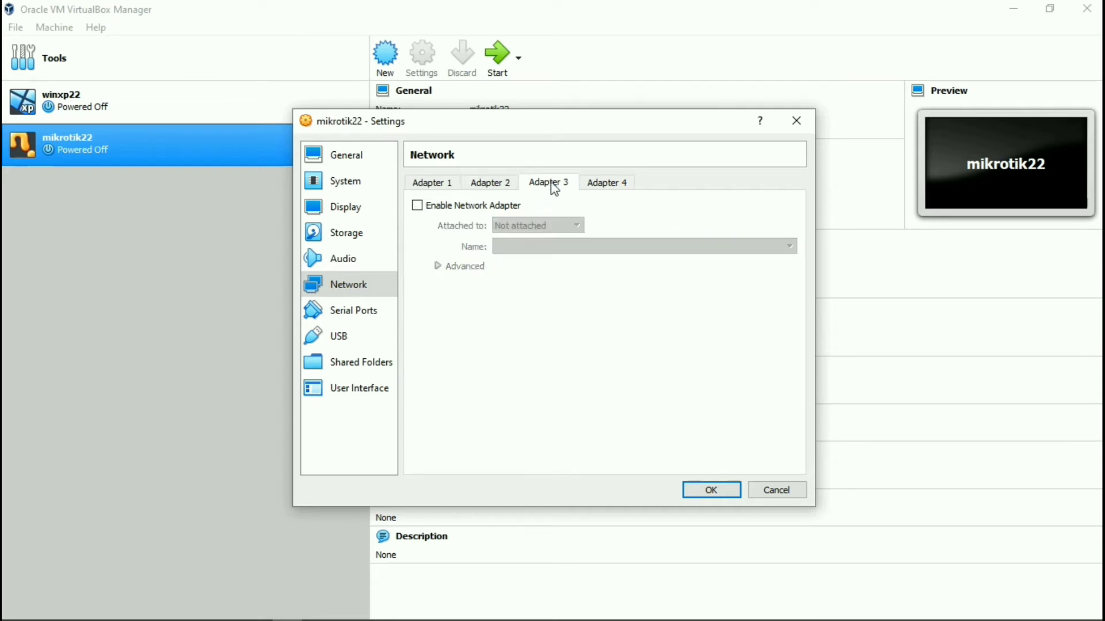
click(419, 206)
click(526, 230)
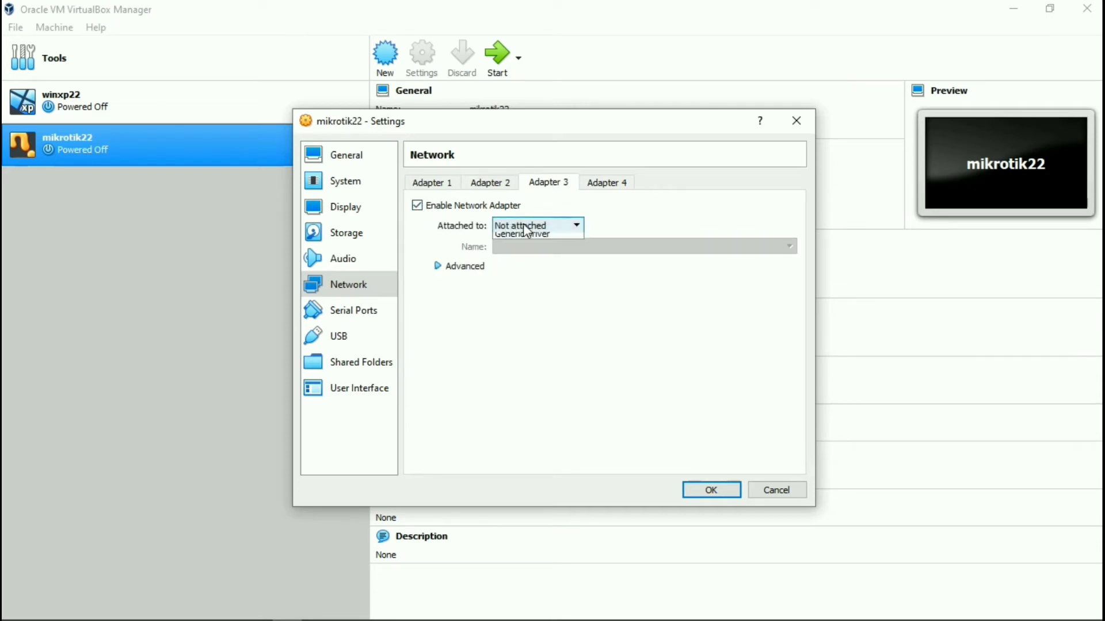
click(523, 280)
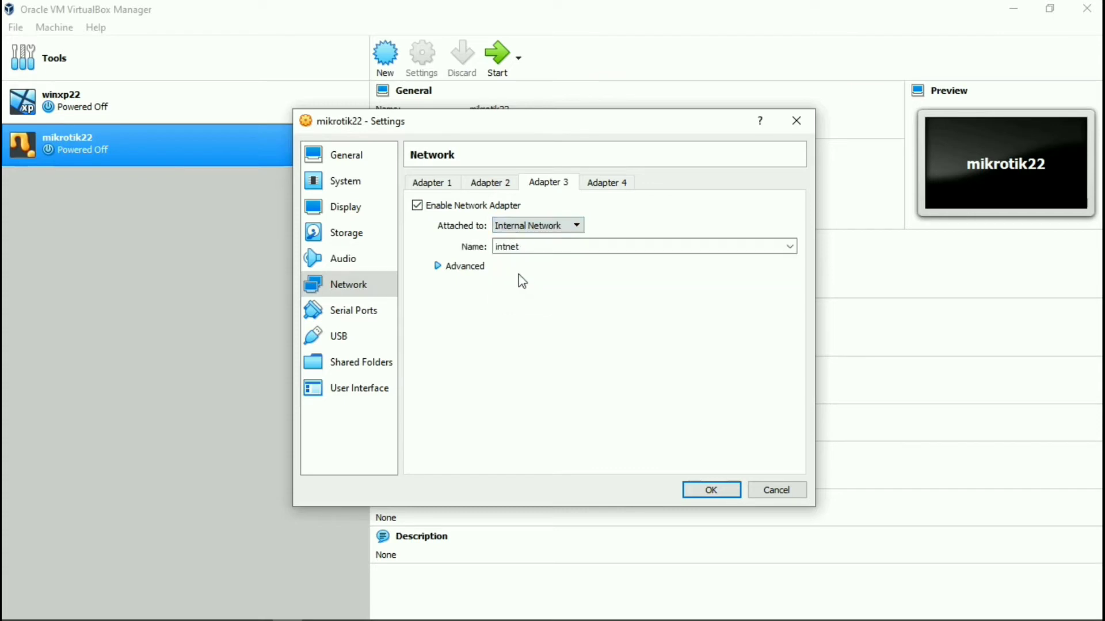
click(460, 267)
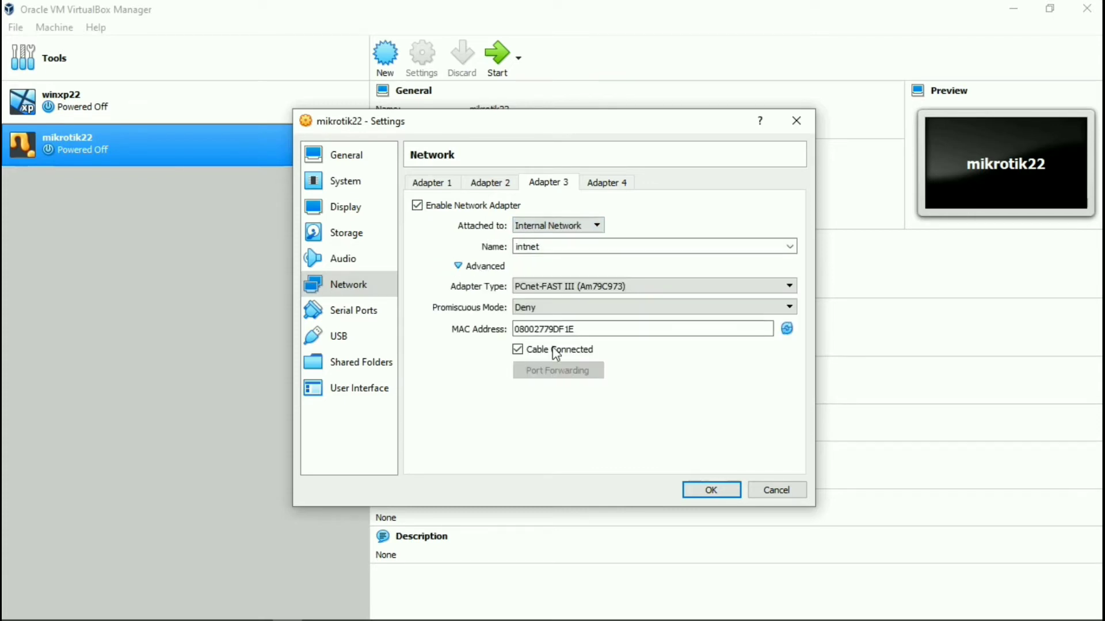
click(567, 308)
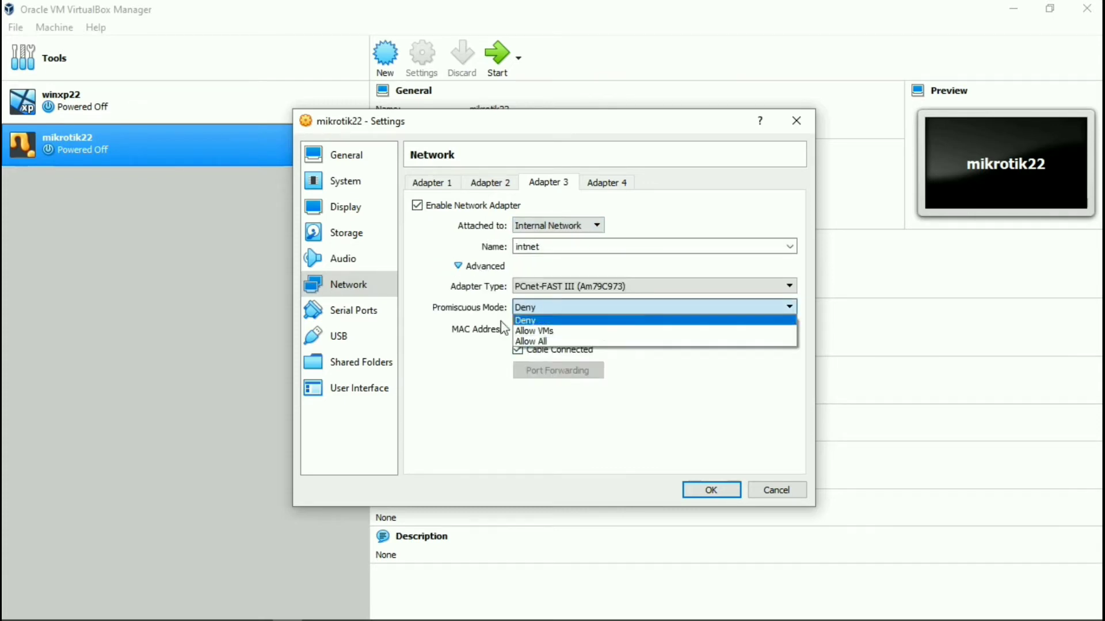
click(529, 342)
click(707, 489)
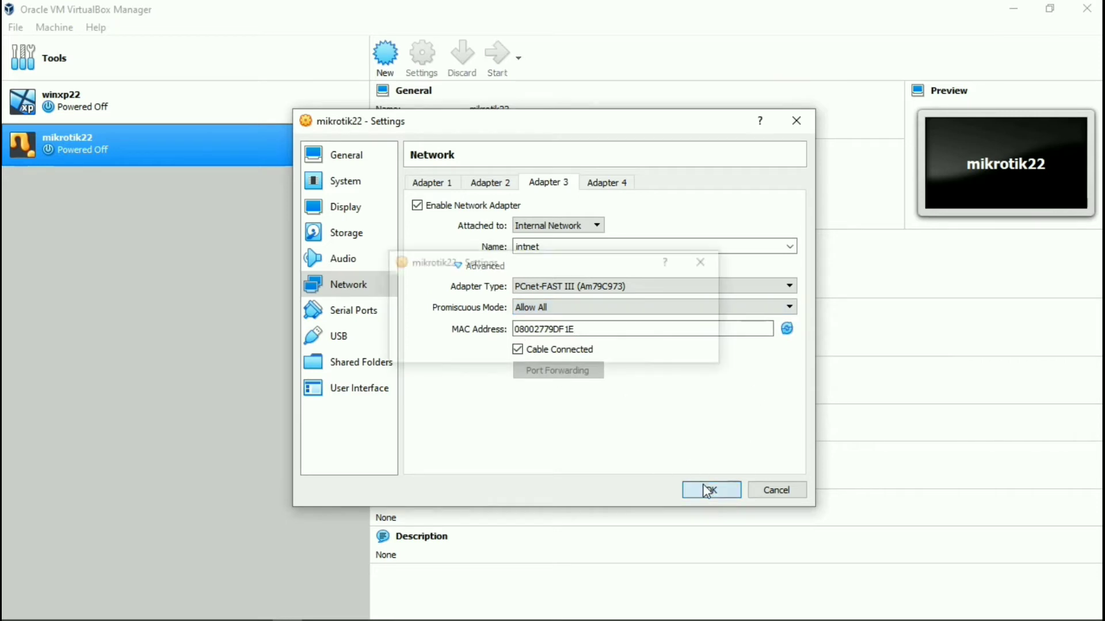
Attach winxp22's Adapter 1 to internal network intnet with promiscuous mode Allow All, and save.
right_click(121, 110)
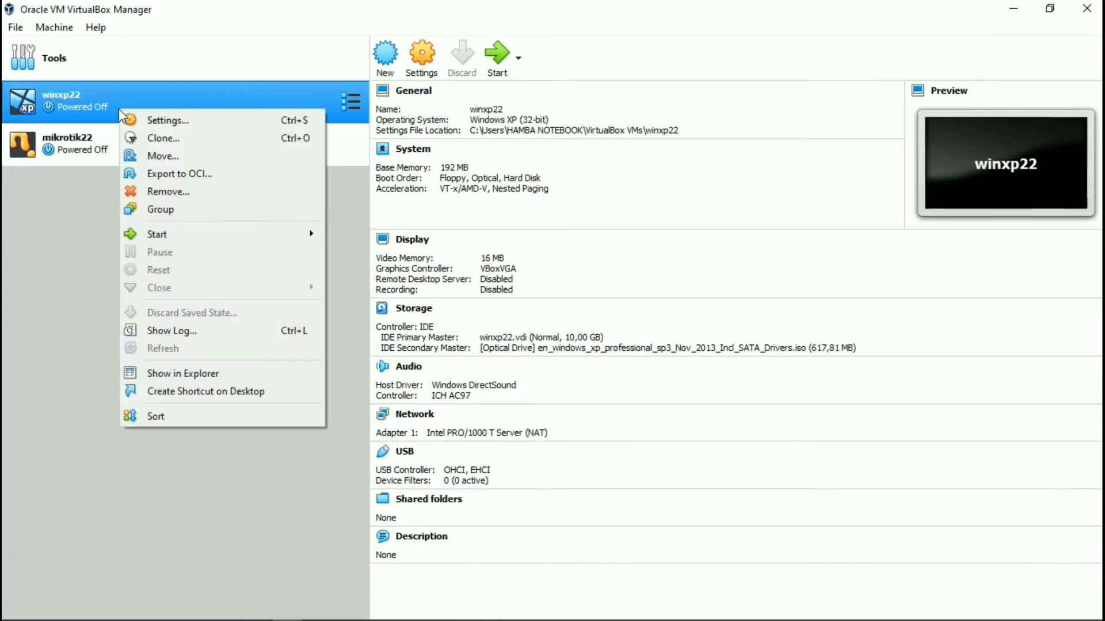
click(170, 122)
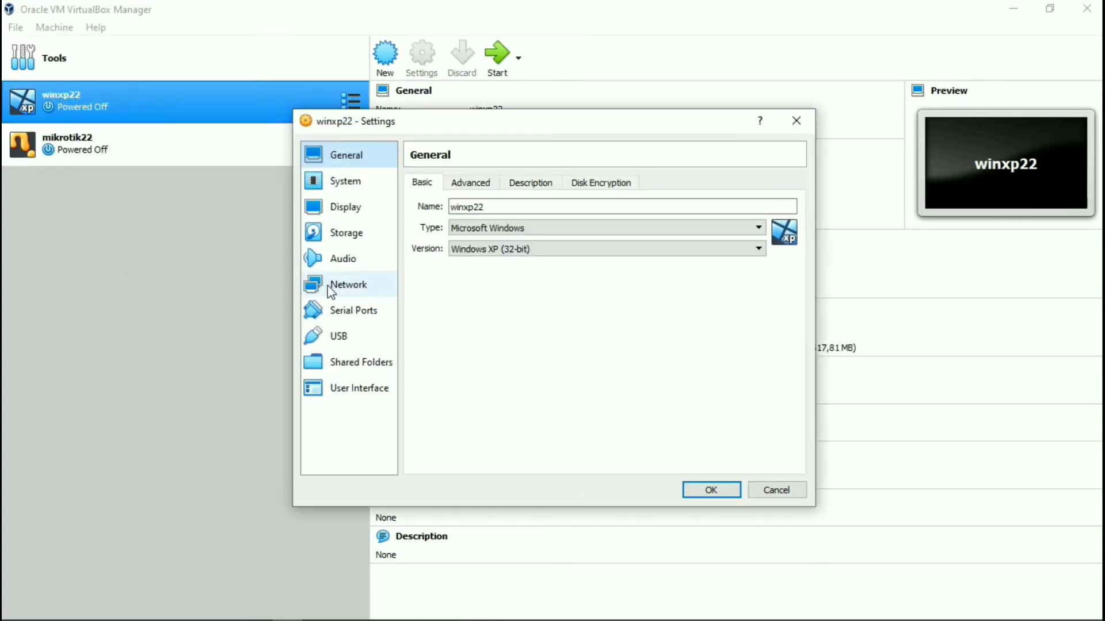
click(361, 286)
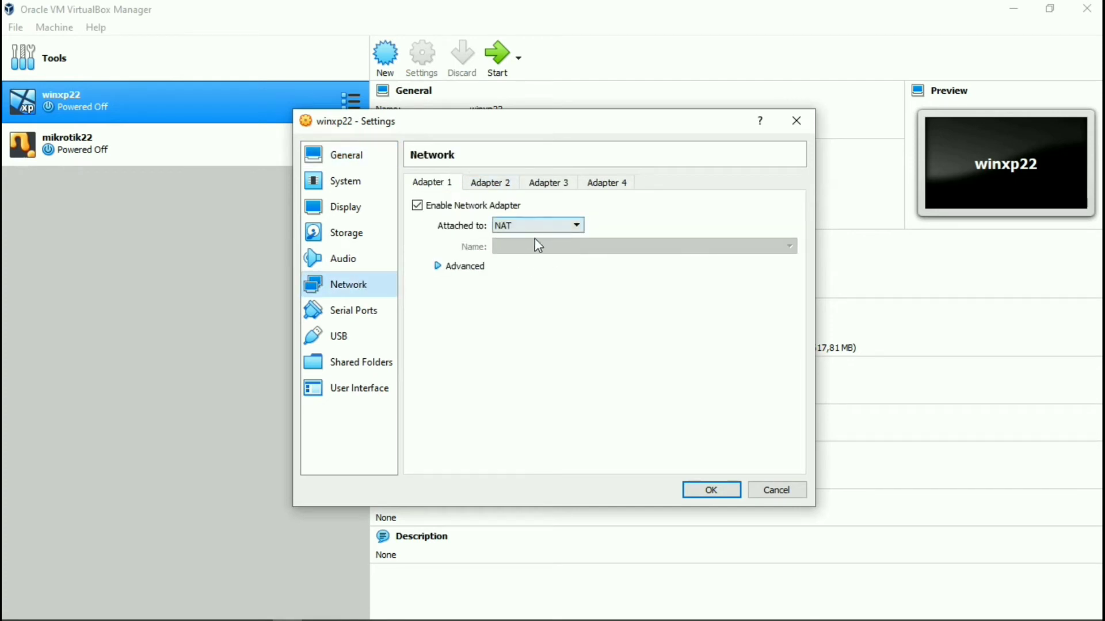
click(561, 225)
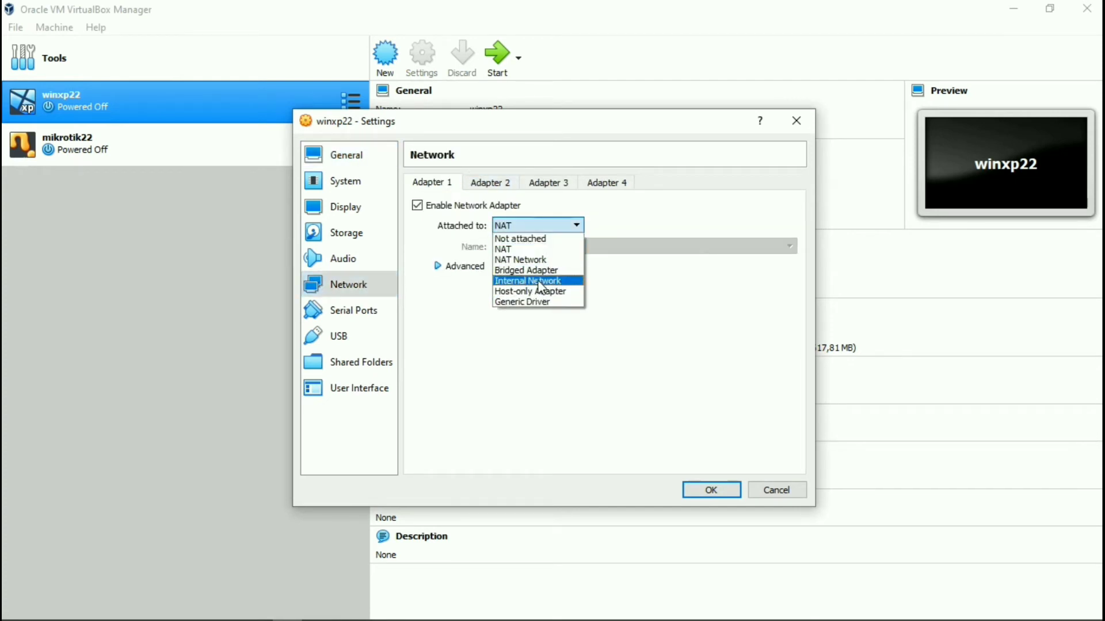
click(537, 282)
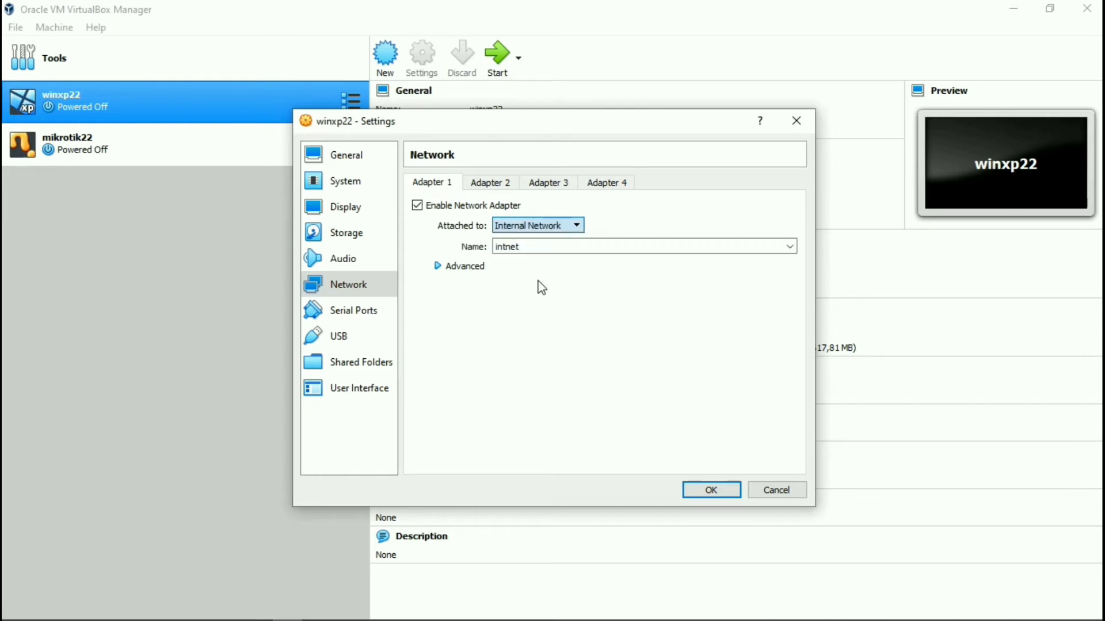
click(469, 266)
click(551, 311)
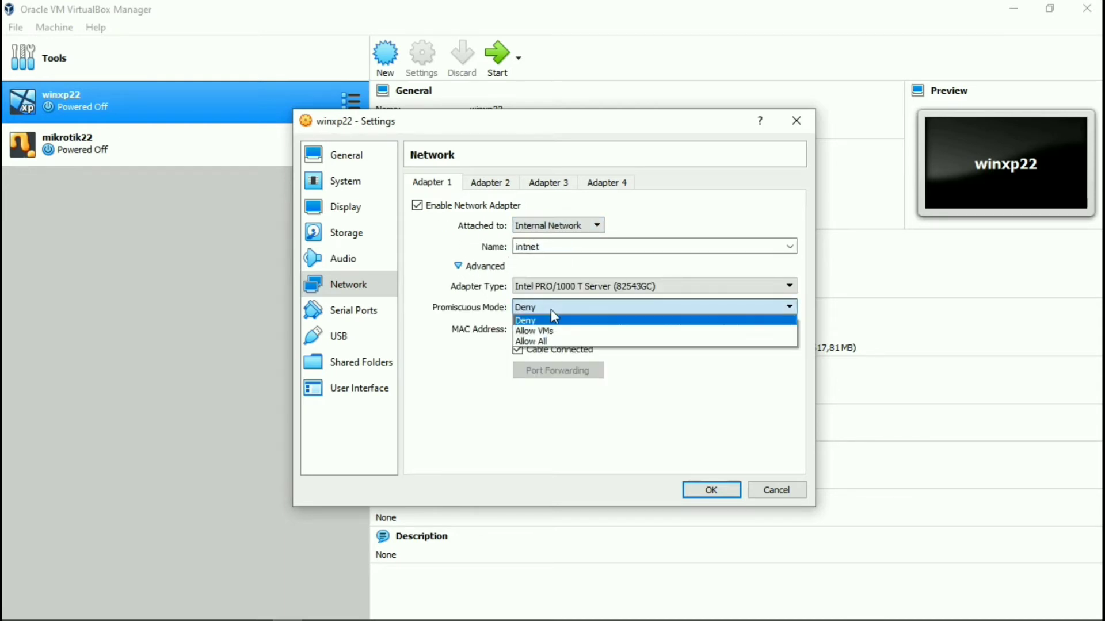
click(536, 339)
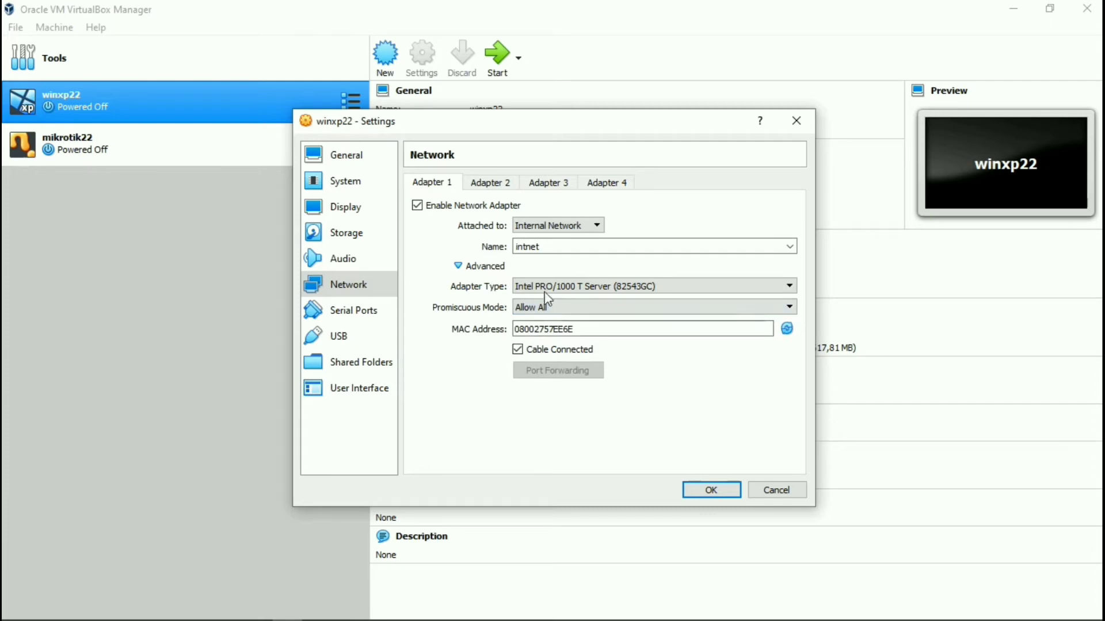
click(701, 490)
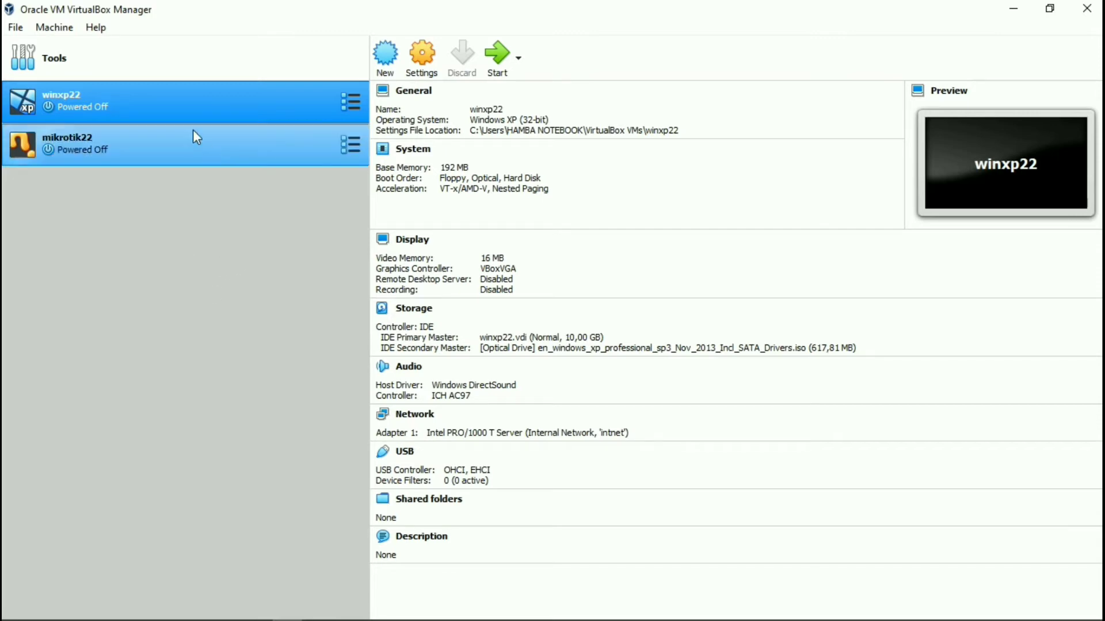
Start the mikrotik22 router VM and select winxp22 in the Manager.
click(166, 149)
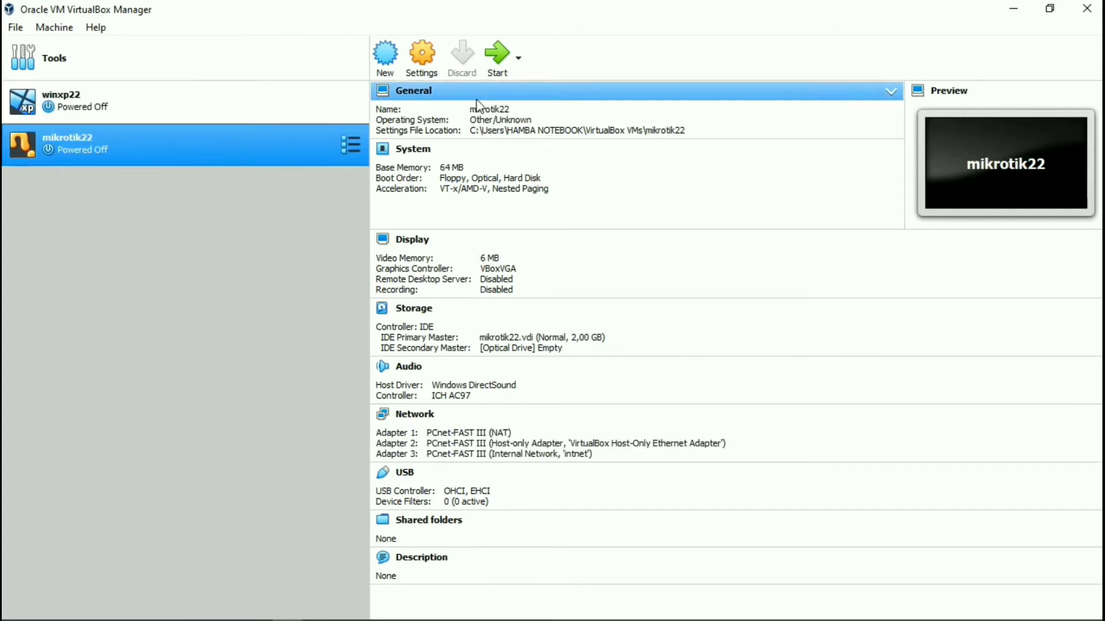
click(498, 63)
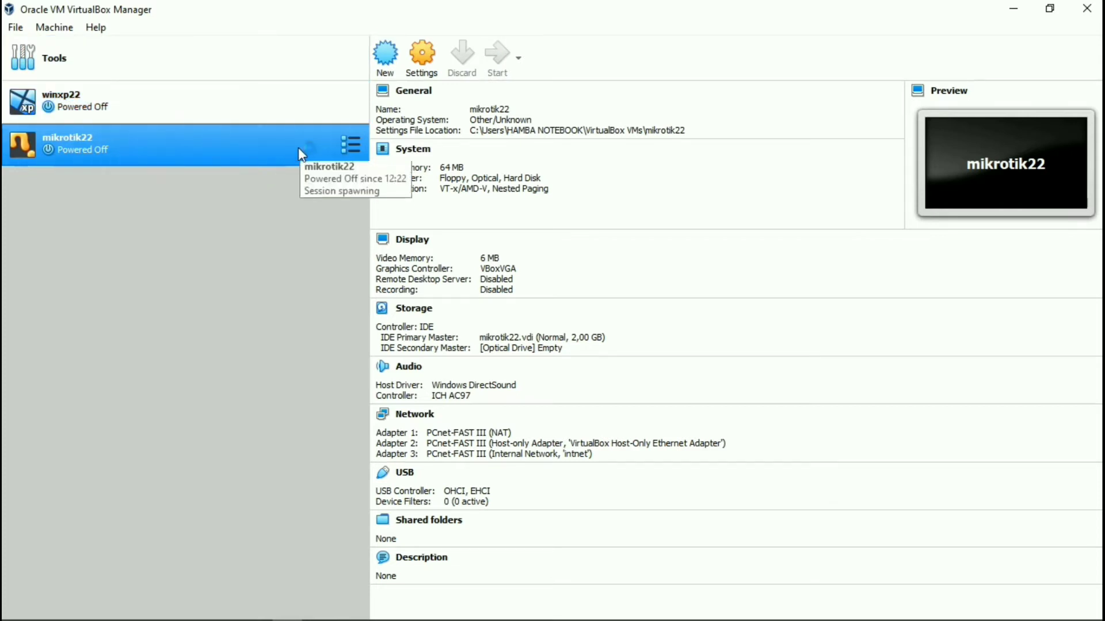
click(254, 104)
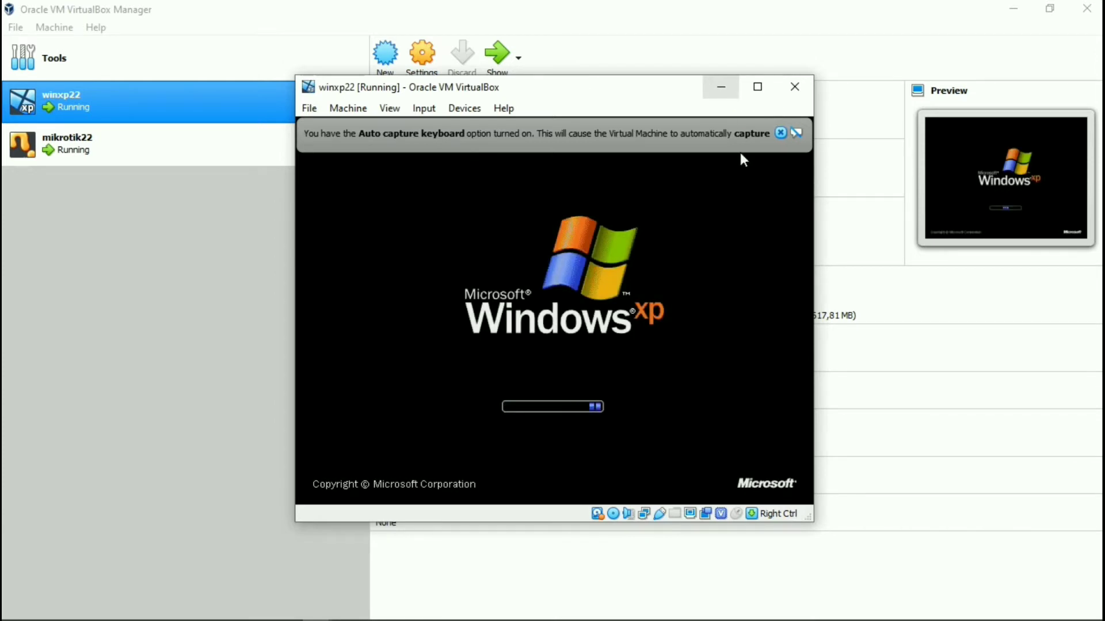
Dismiss winxp22's auto-capture and mouse-integration notices, then select mikrotik22 in the Manager.
click(780, 133)
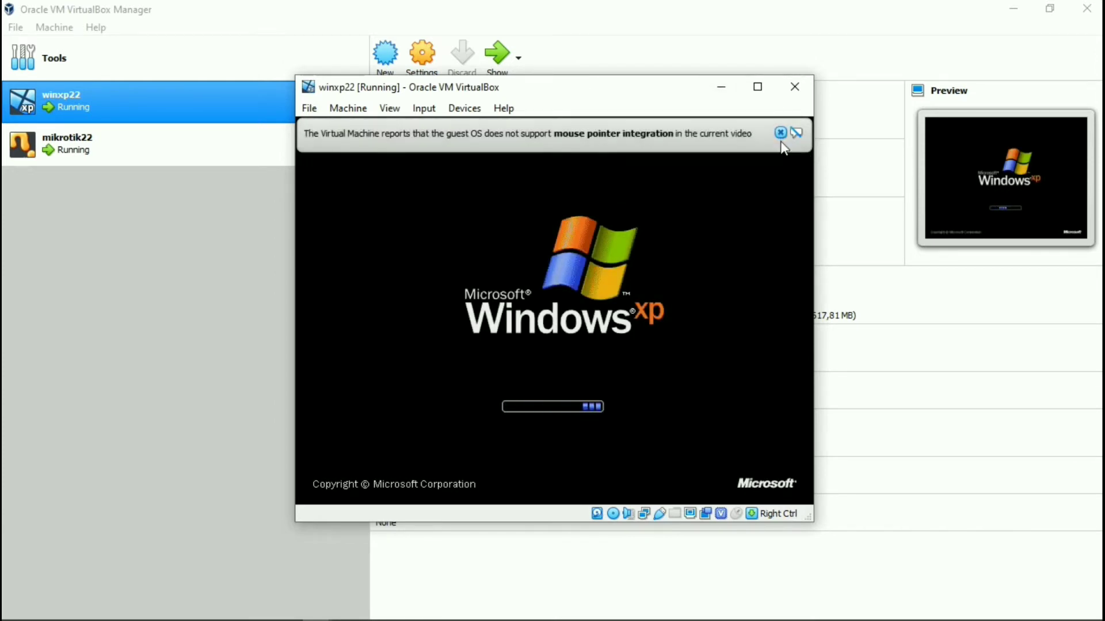
click(780, 133)
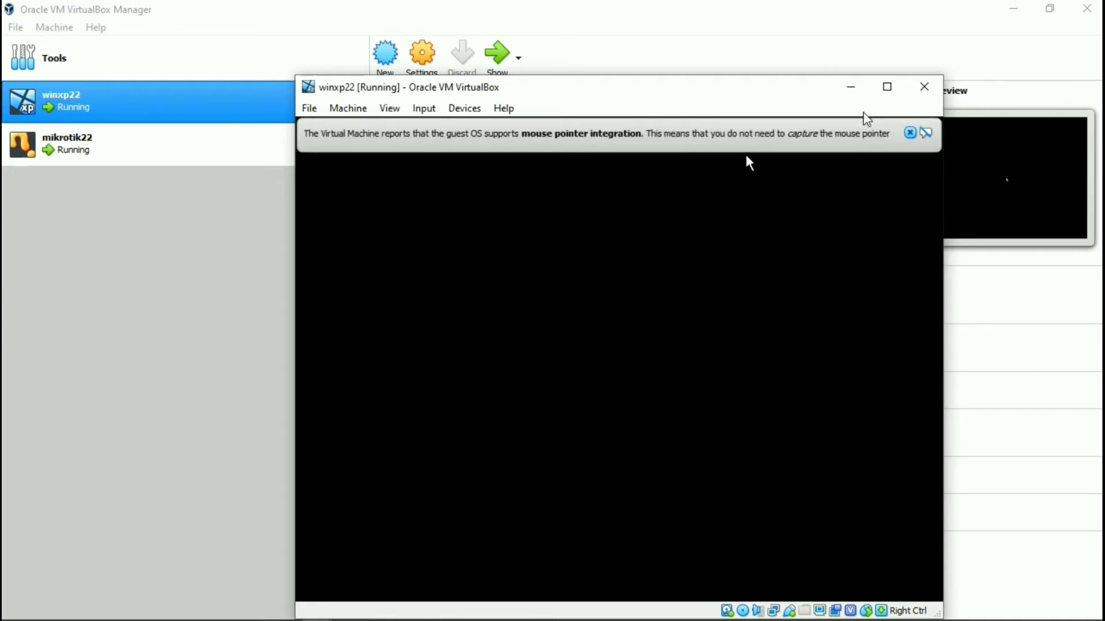
click(920, 134)
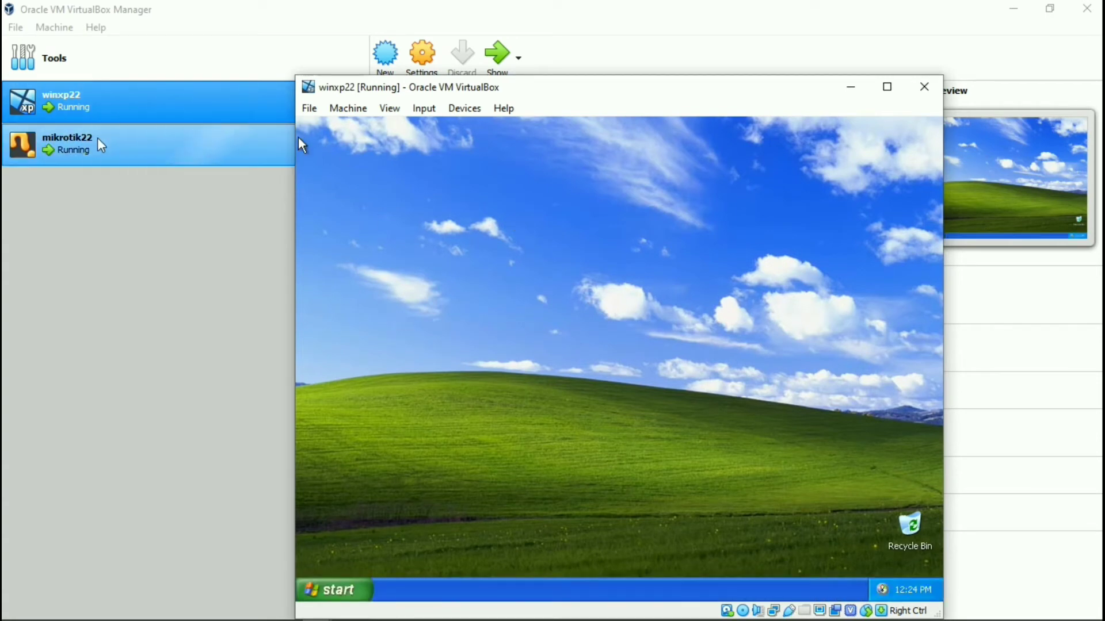
click(76, 134)
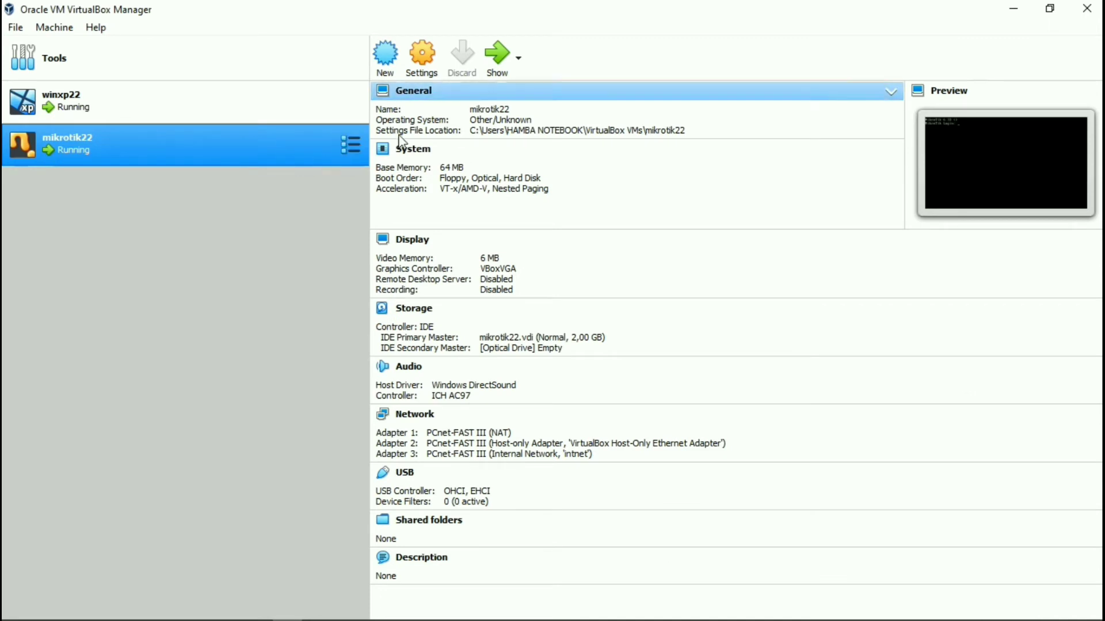
Open the mikrotik22 router console and log in as admin with a blank password.
click(502, 68)
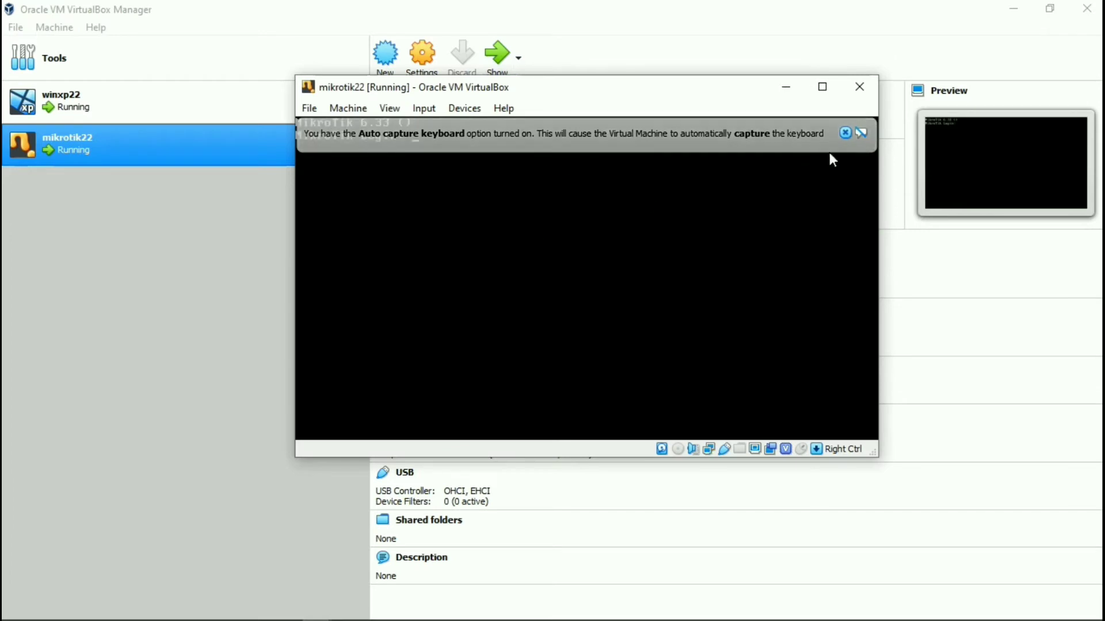
click(844, 133)
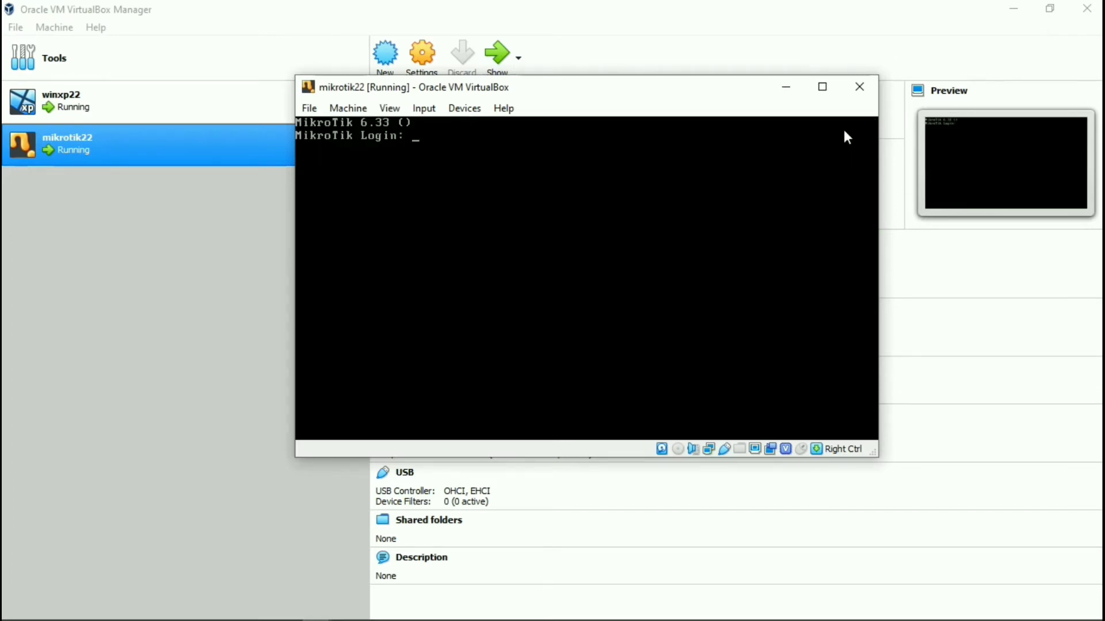
text(admin)
key(Return)
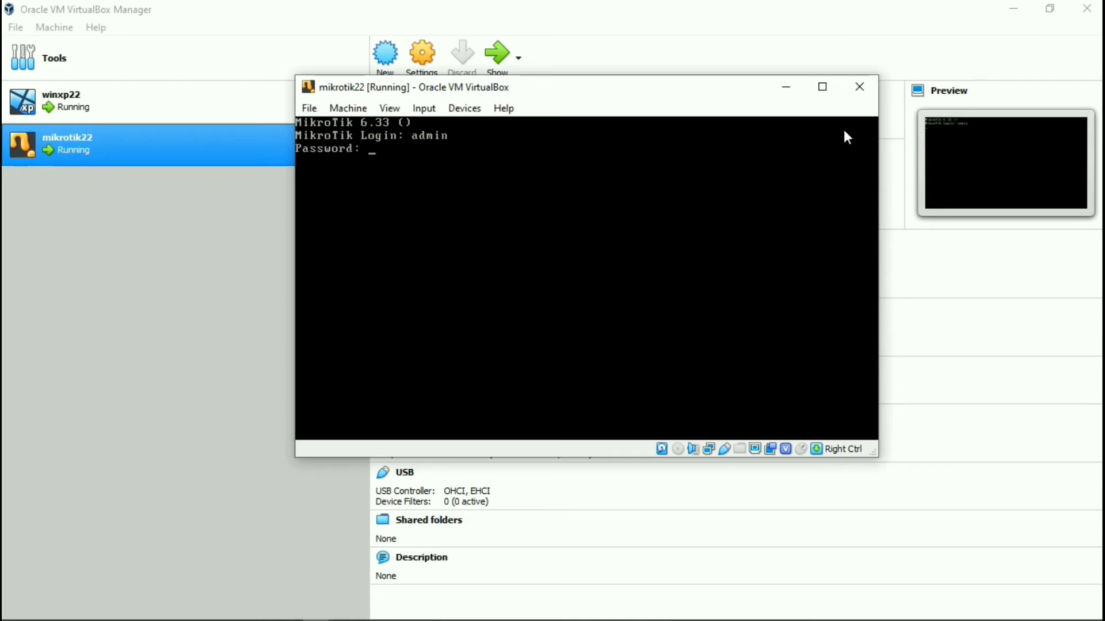
key(Return)
key(Return)
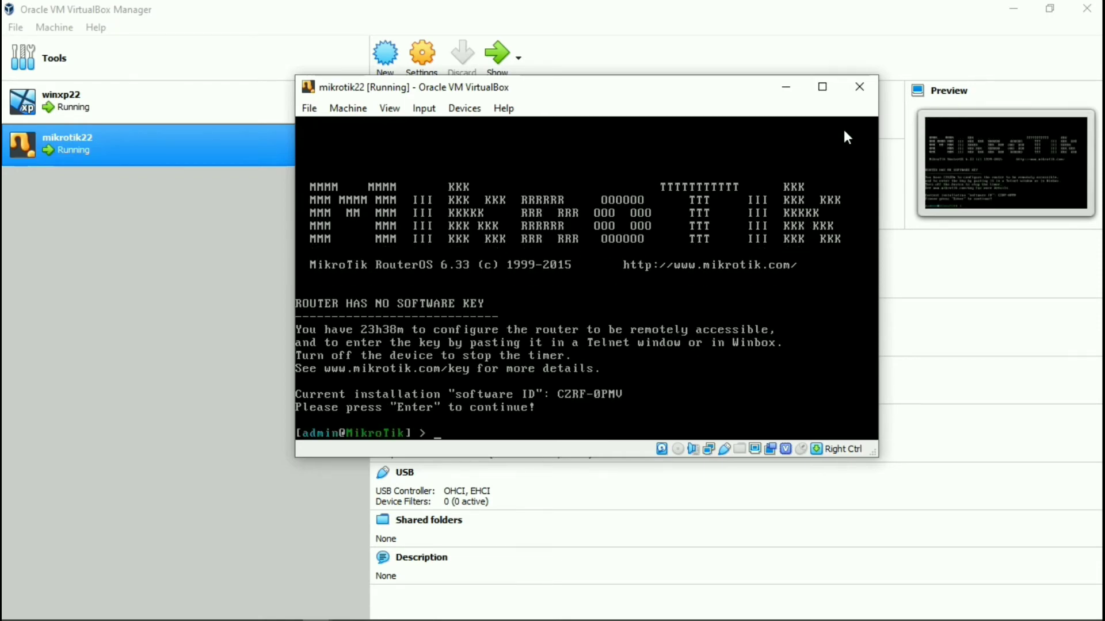
List the router's addresses with 'ip add pr', then start typing 'ip add add add=192.168.0.2/24'.
text(ip add pr)
key(Return)
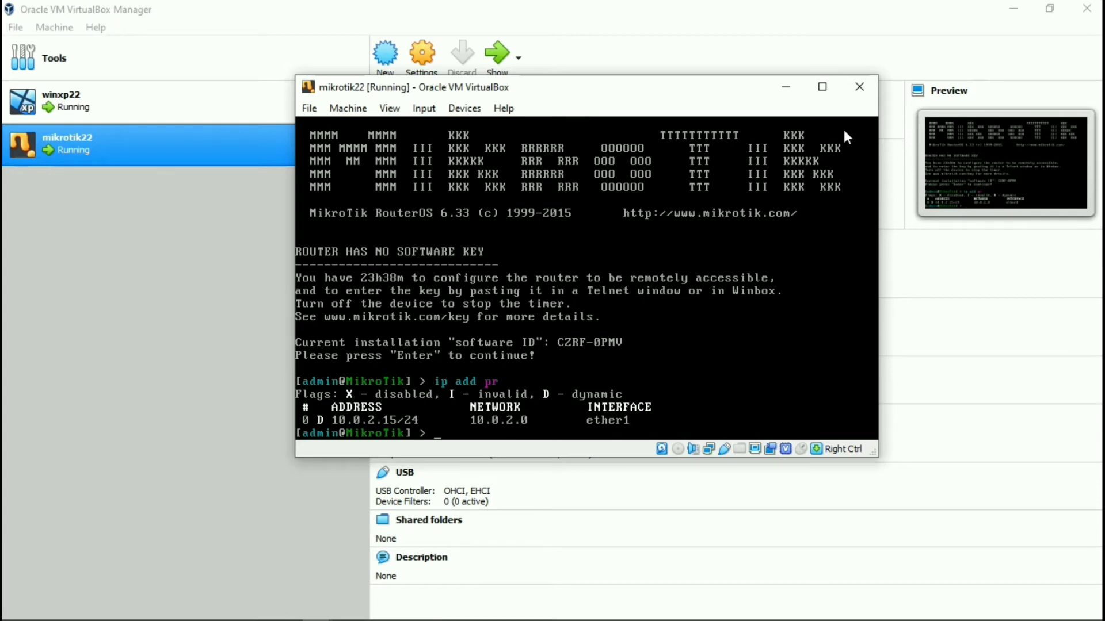
text(ip add add add)
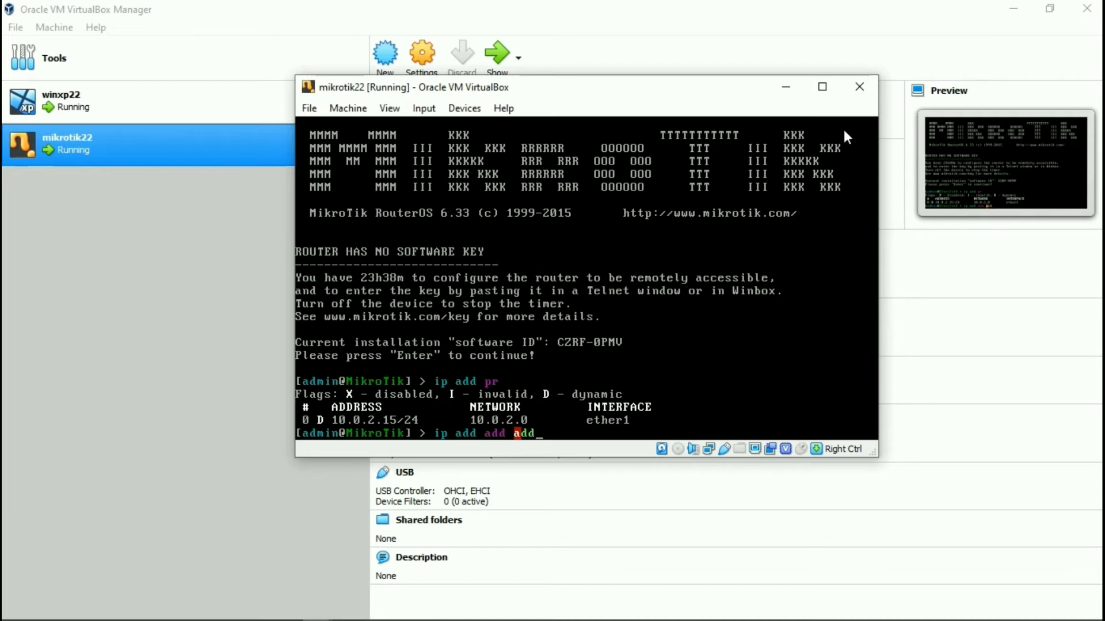
text(=192.168.0.2)
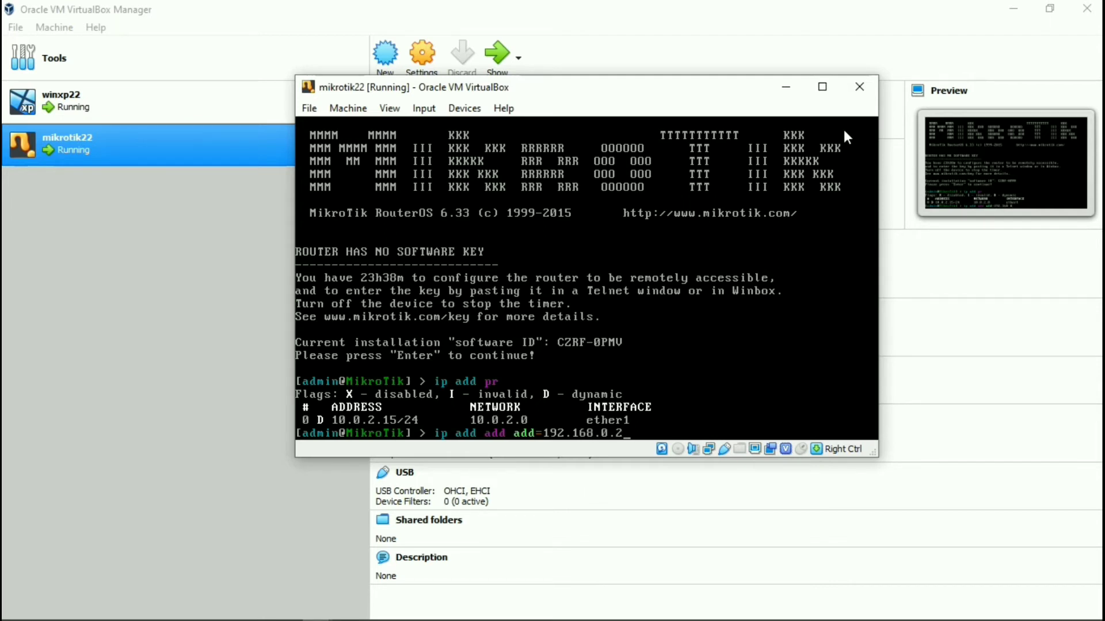
text(/24)
Open the VirtualBox Host-Only Network adapter's properties from the Windows network settings.
right_click(998, 608)
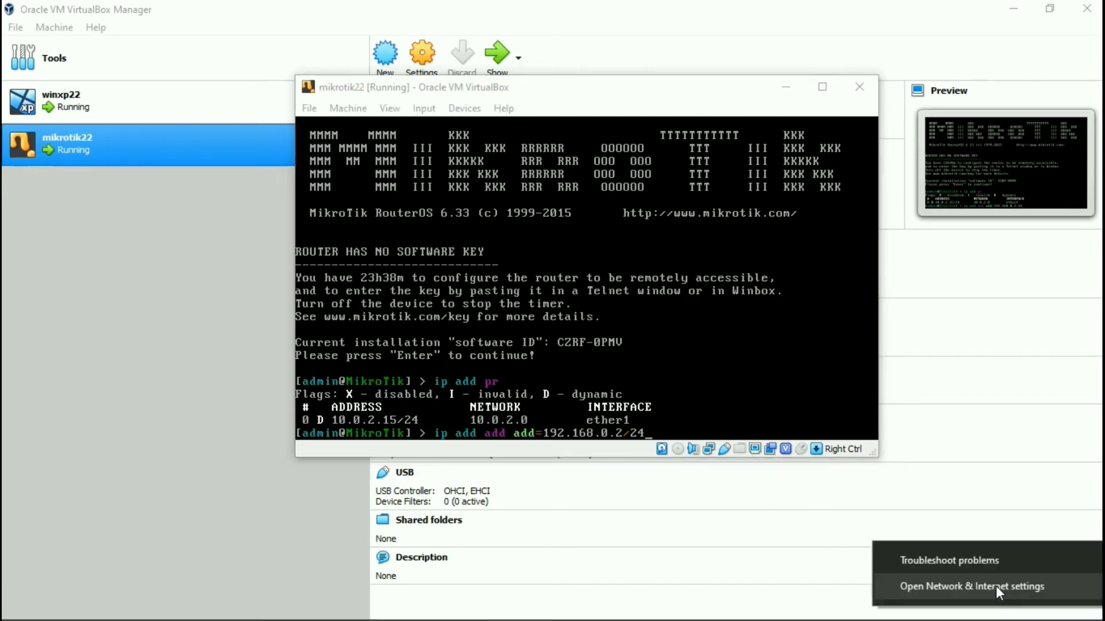
click(995, 585)
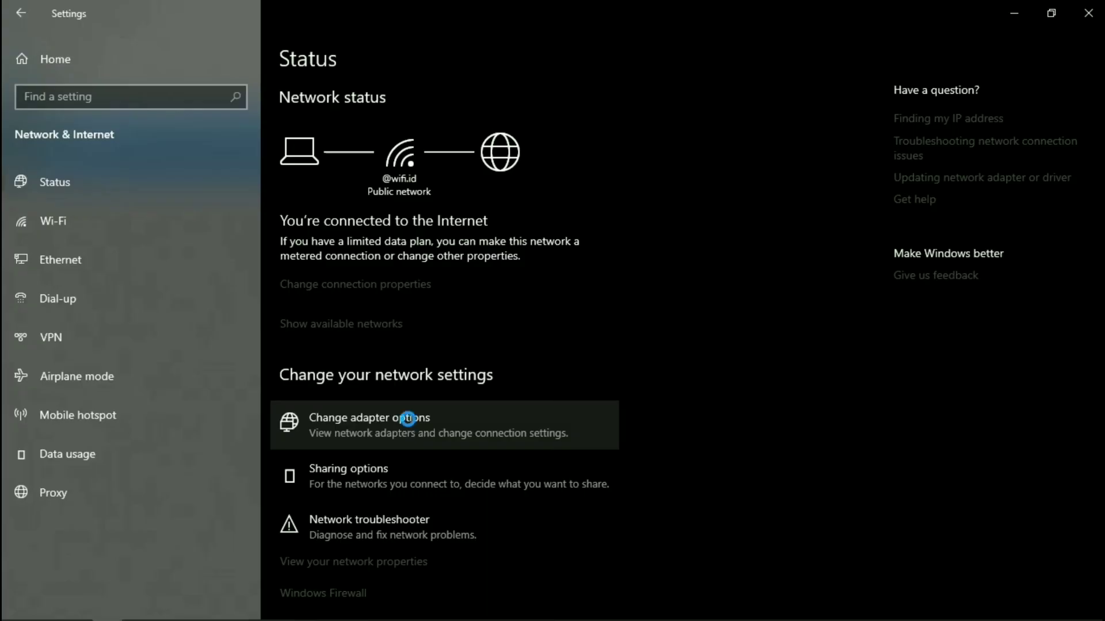
click(402, 419)
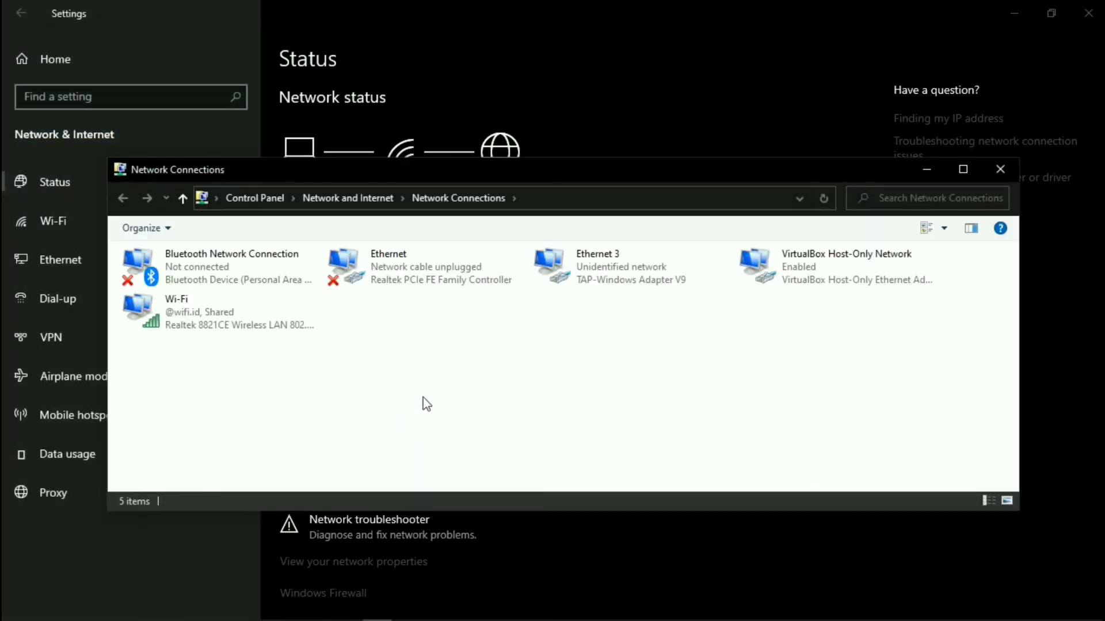
click(853, 279)
right_click(855, 281)
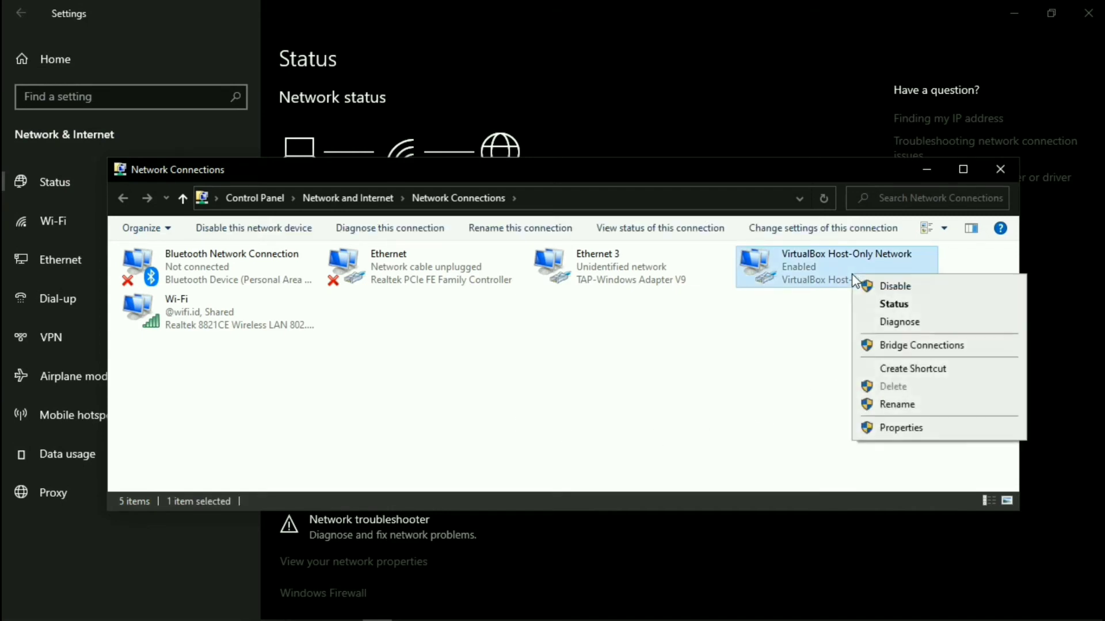
click(904, 429)
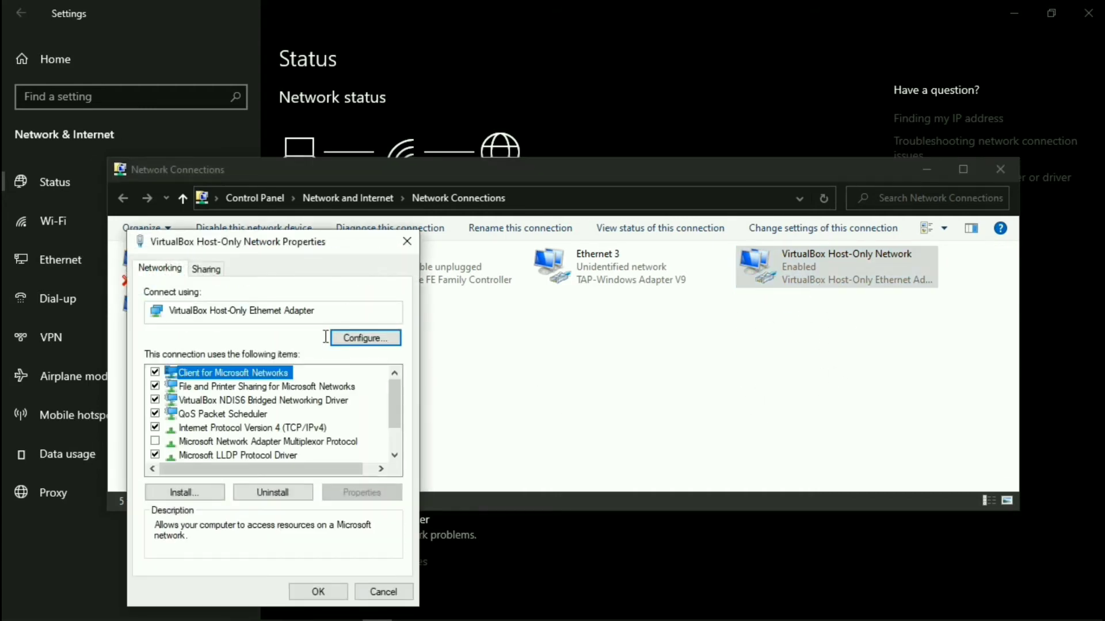
Change its IPv4 address to 192.168.0.1 with mask 255.255.255.0, then close the adapter windows.
click(316, 429)
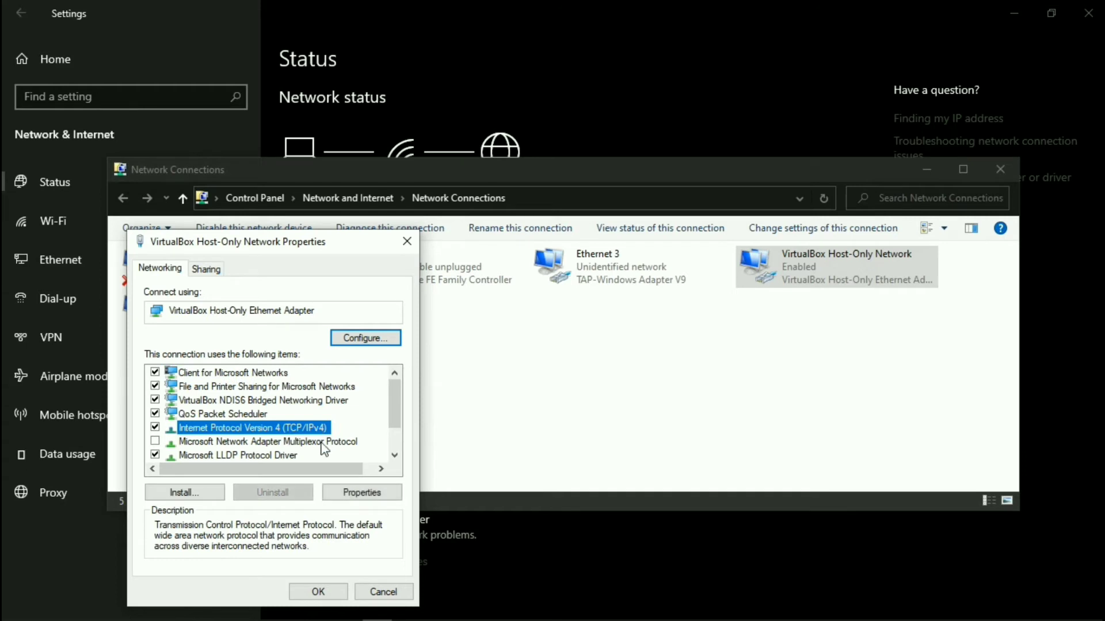
click(343, 491)
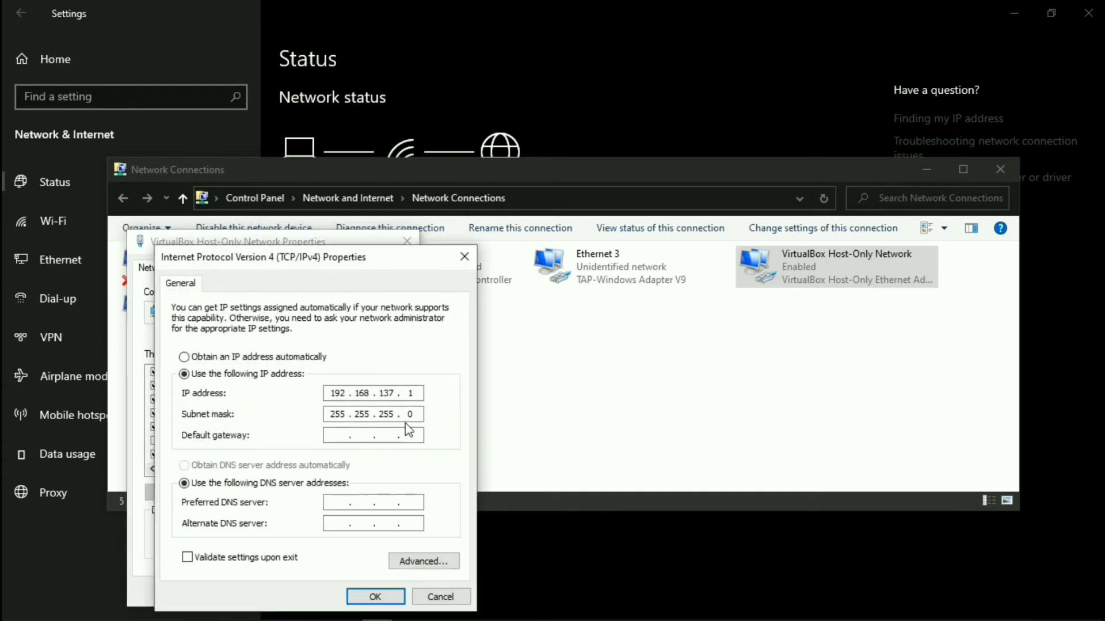
click(394, 392)
click(394, 392)
key(BackSpace)
key(BackSpace)
key(BackSpace)
text(0)
click(363, 598)
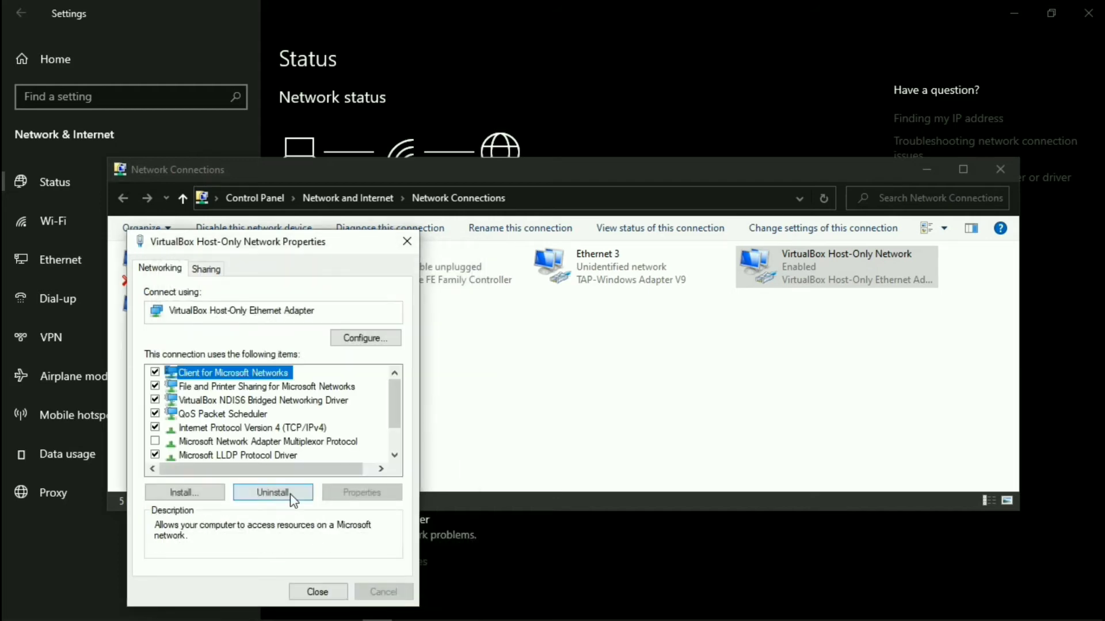
click(313, 588)
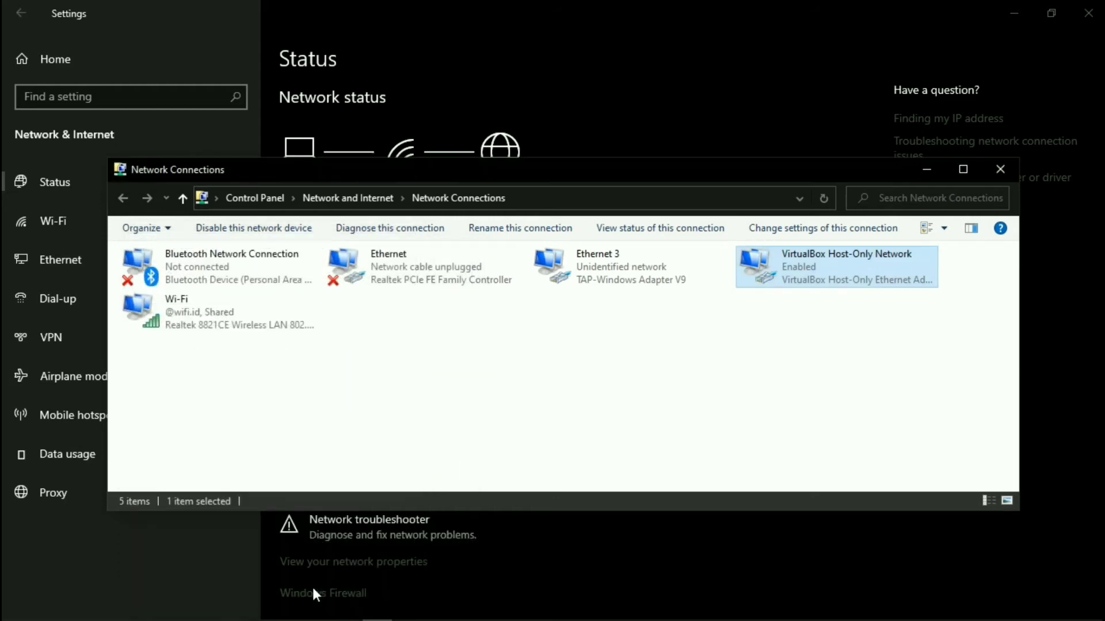
click(1006, 173)
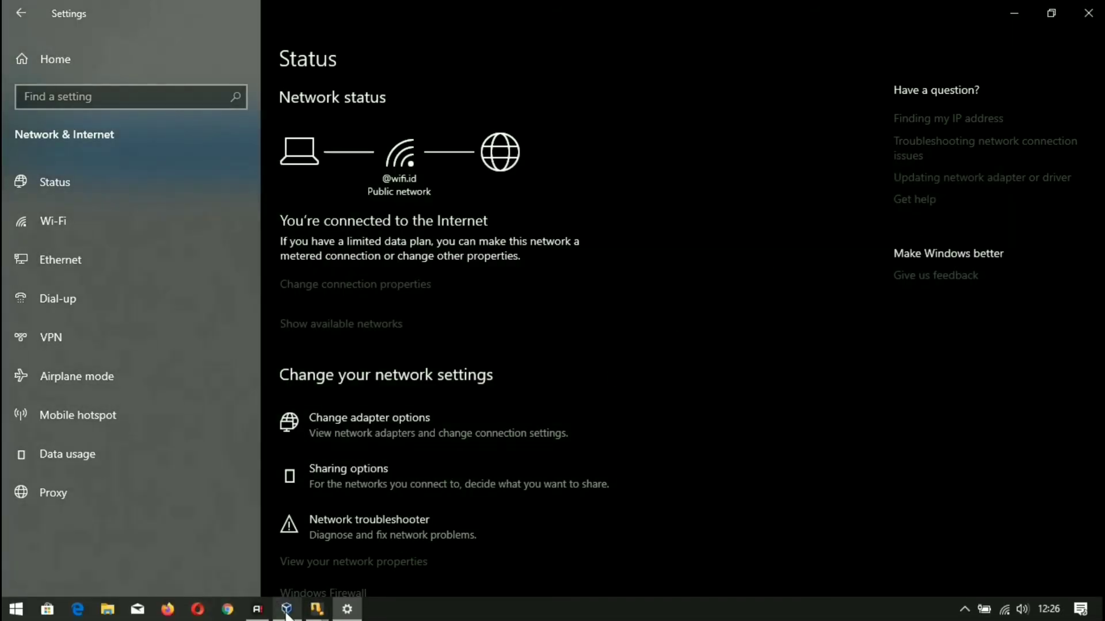
Return to the mikrotik22 console and assign 192.168.0.2/24 to ether2.
mouse_move(287, 611)
click(291, 583)
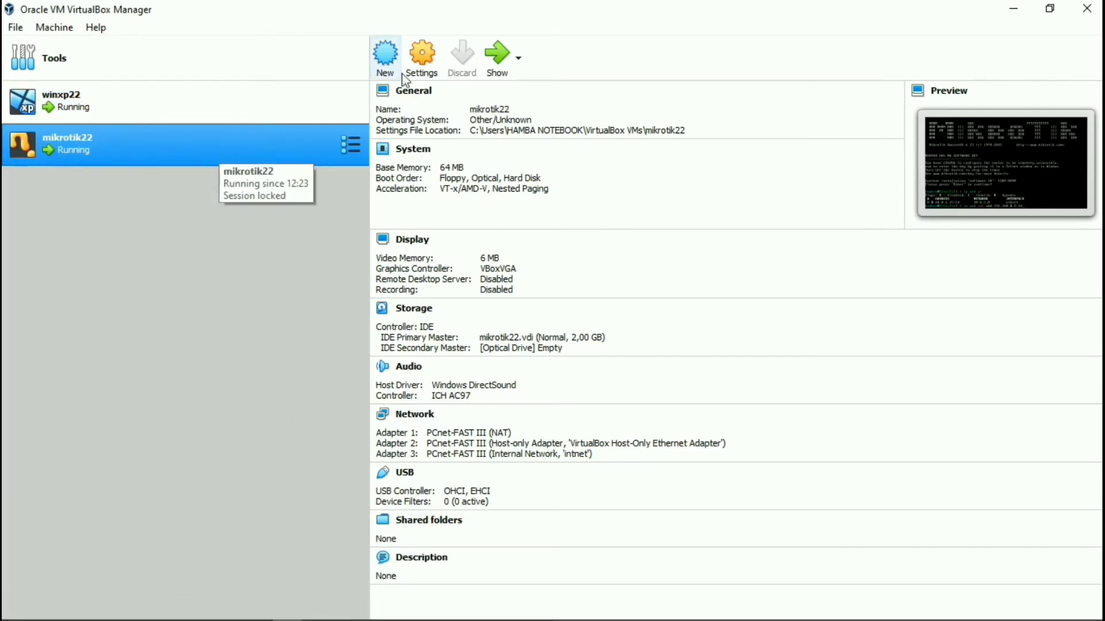
click(496, 52)
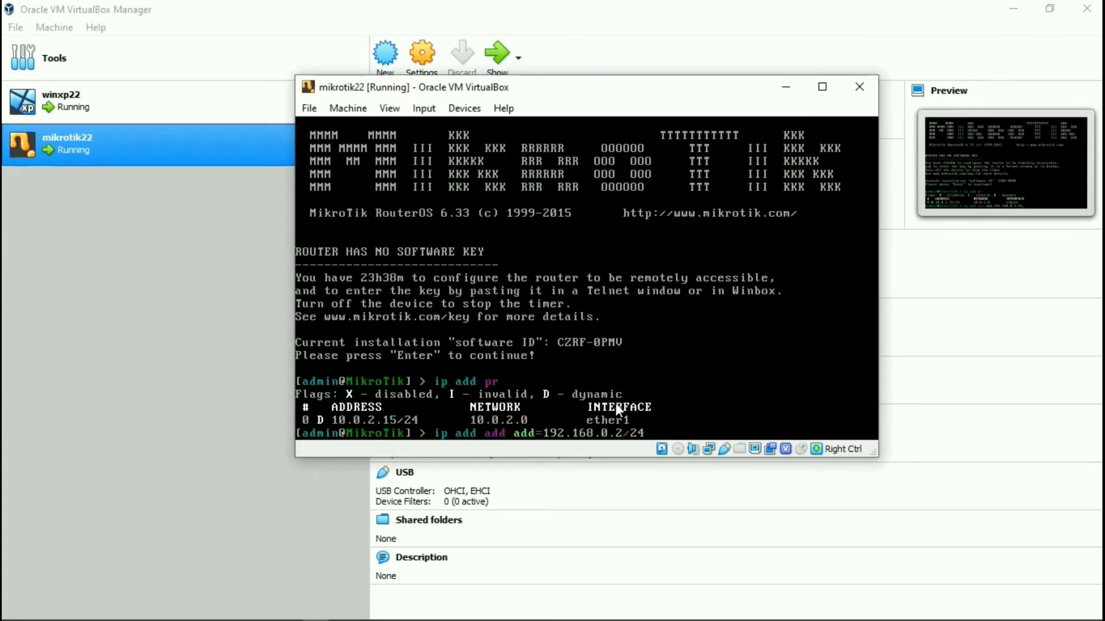
key(Return)
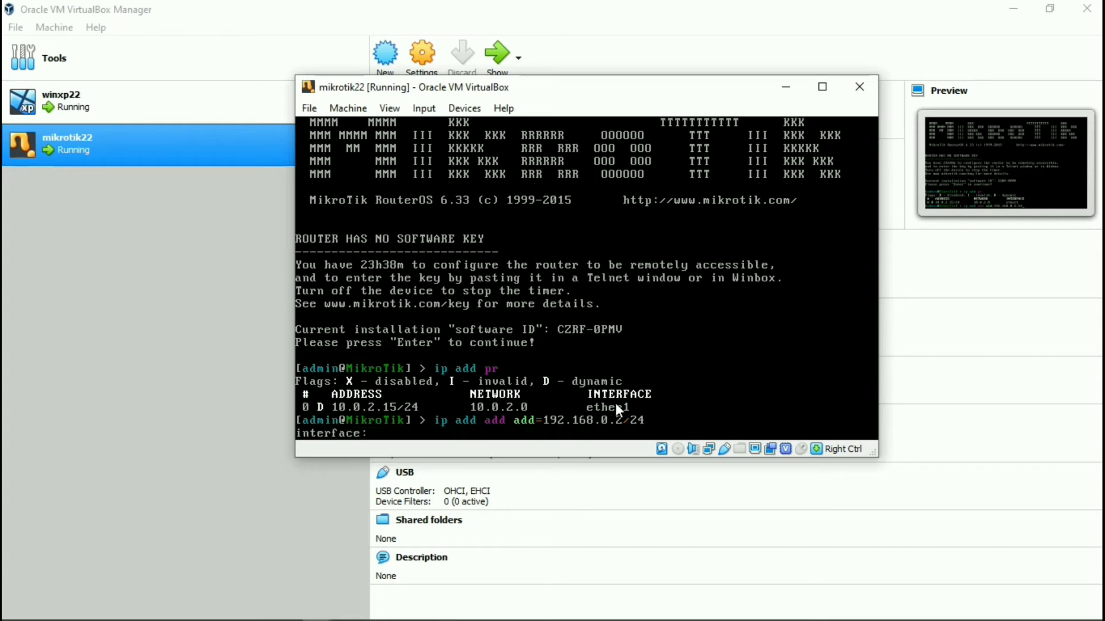
text(et)
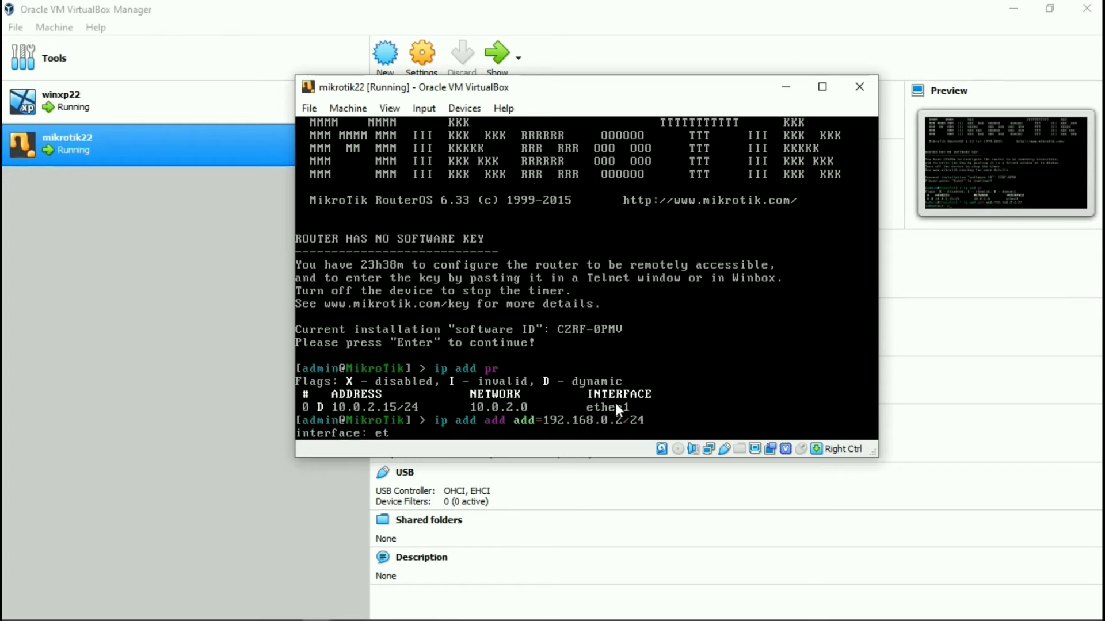
text(her2)
key(Return)
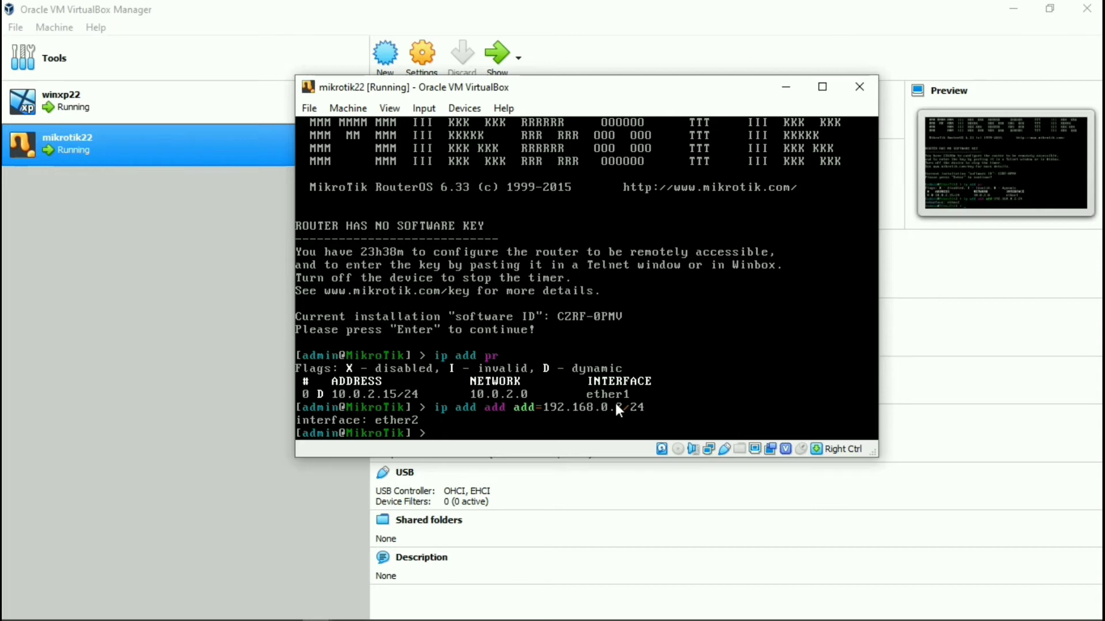
Add 10.50.22.1/24 on ether3, then list the router's addresses with 'ip add pr'.
text(ip add add add=10)
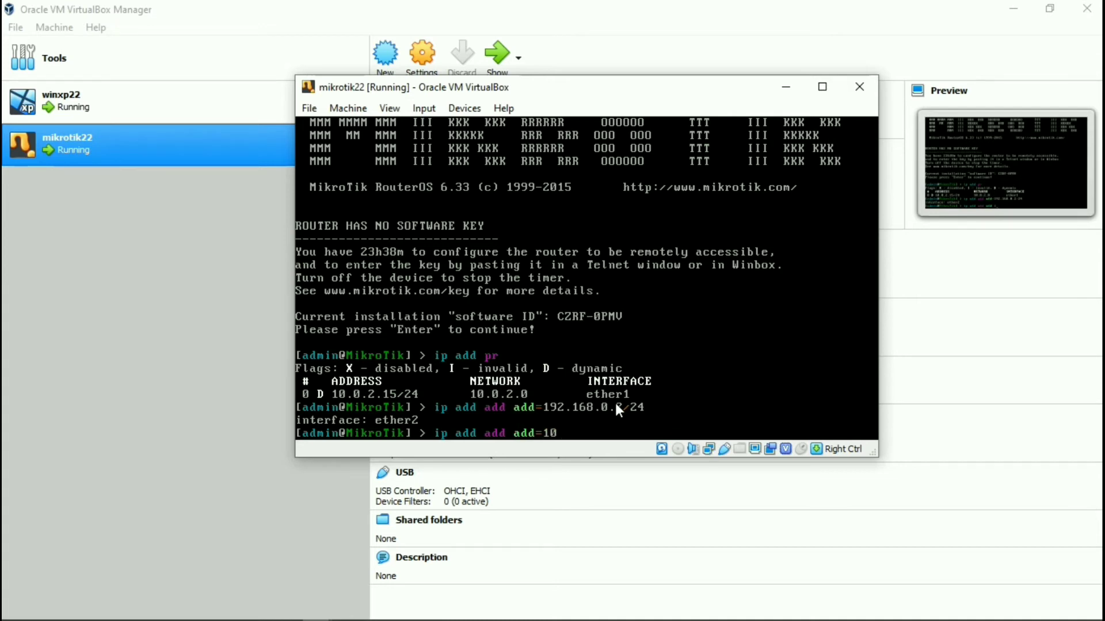
text(.50.22.1/24)
key(Return)
text(etheer)
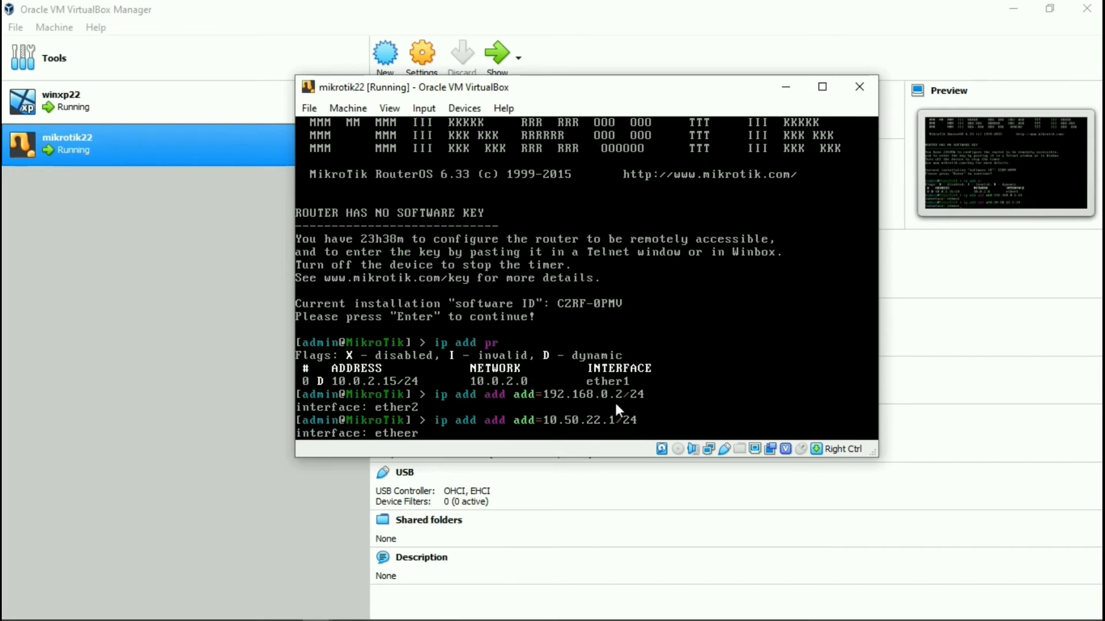
key(BackSpace)
key(BackSpace)
text(3)
key(Return)
text(ip add p)
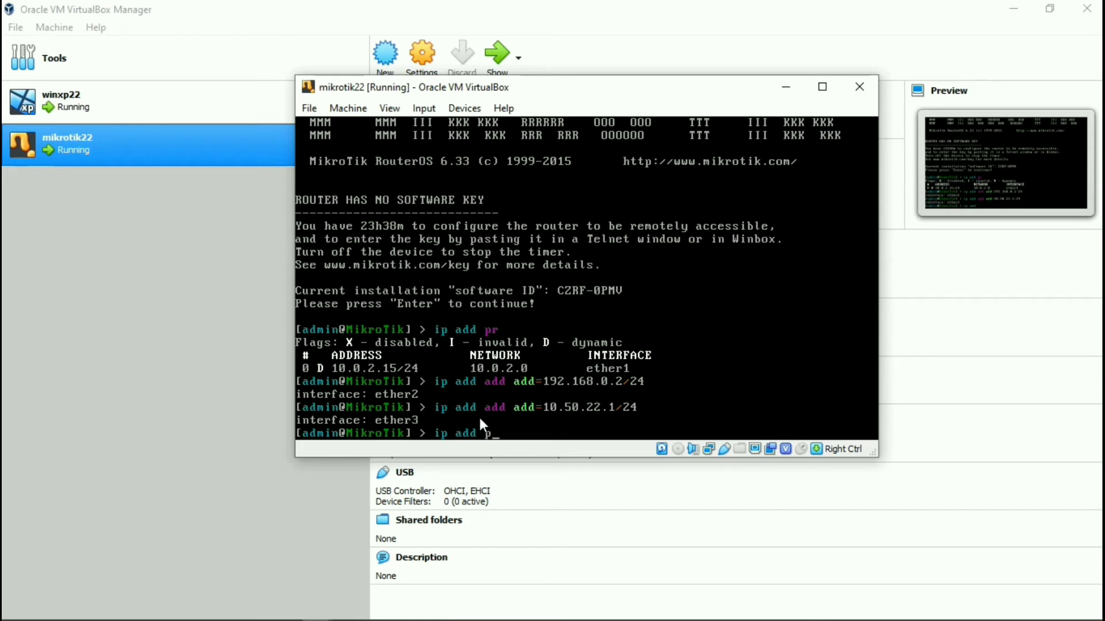
text(r)
key(Return)
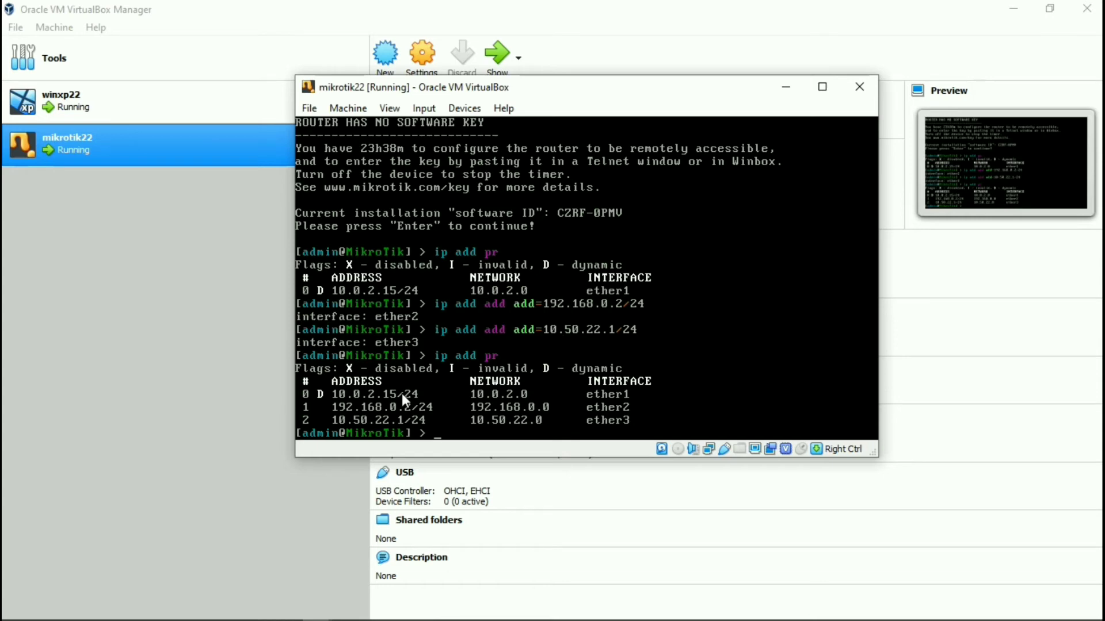
Ping 192.168.0.1 from the router console, stopping after 6 replies with 0% packet loss.
text(ping 192.168.0.1)
key(Return)
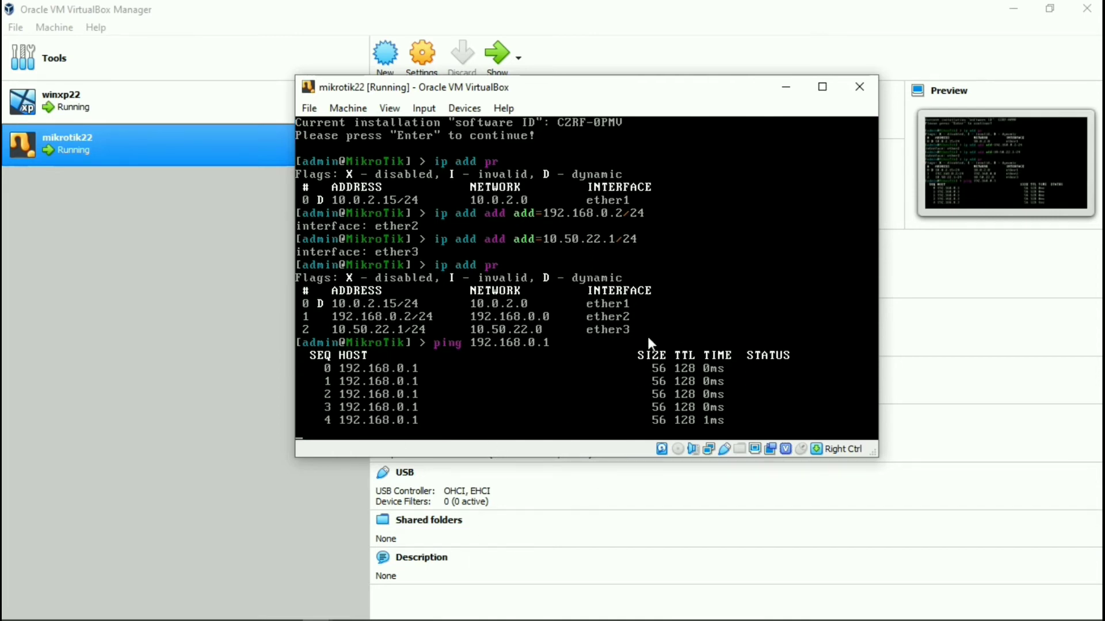
key(ctrl+c)
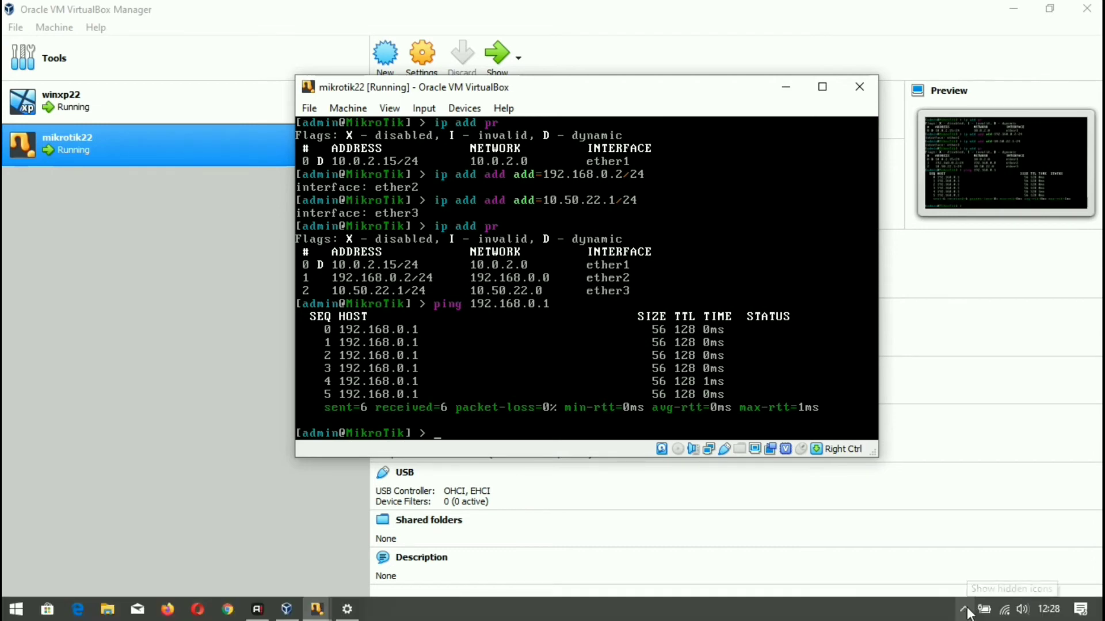
click(14, 614)
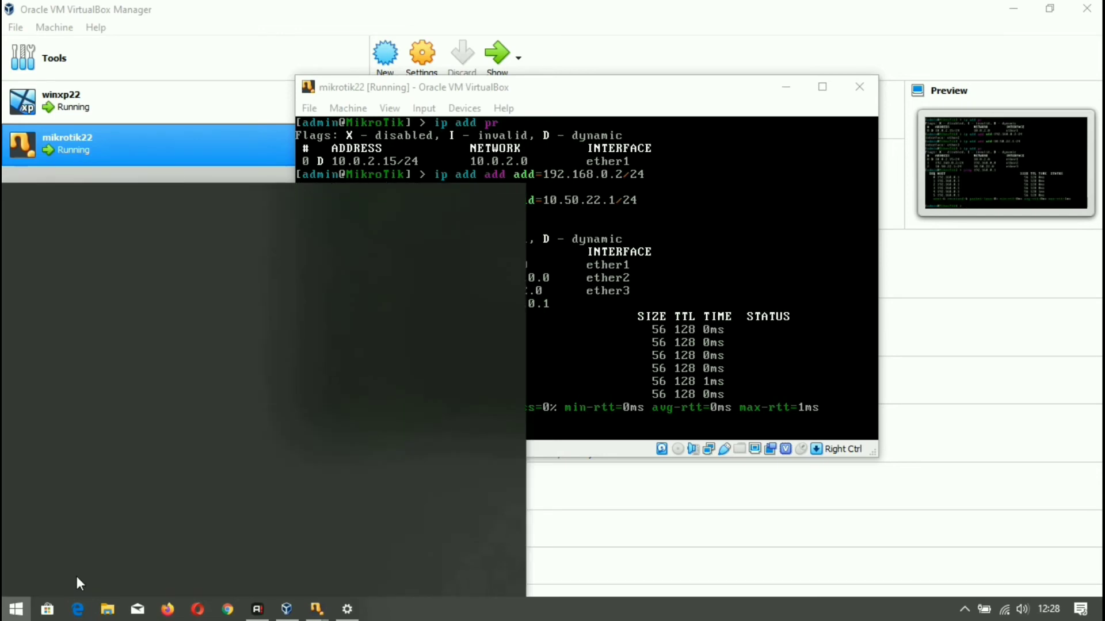
Search Windows for 'fire wa' to find the firewall settings.
text(f)
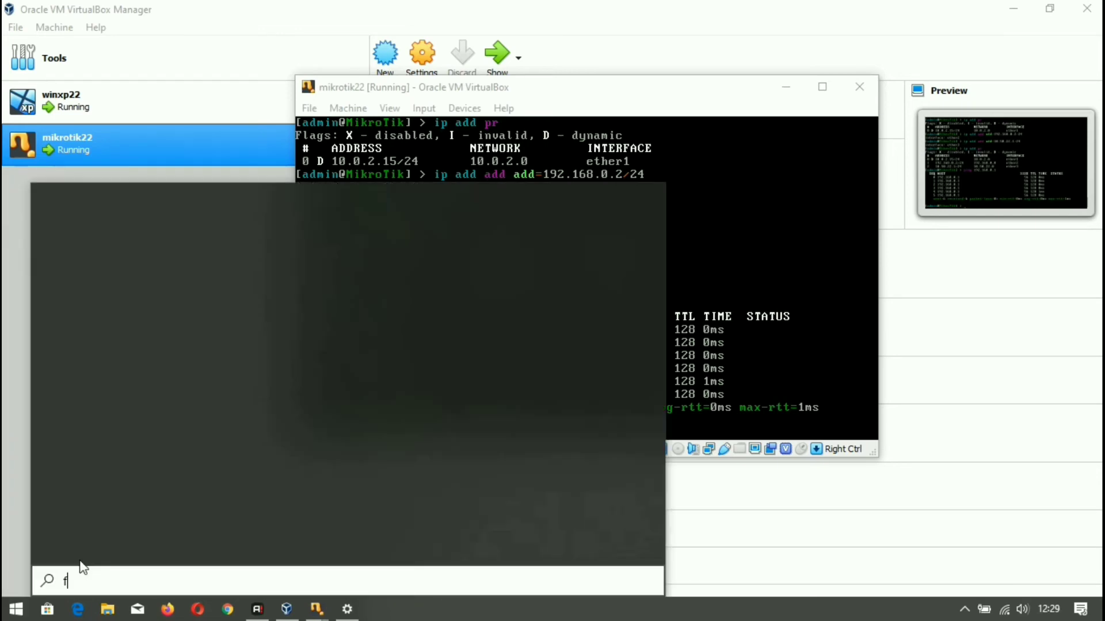
text(ire)
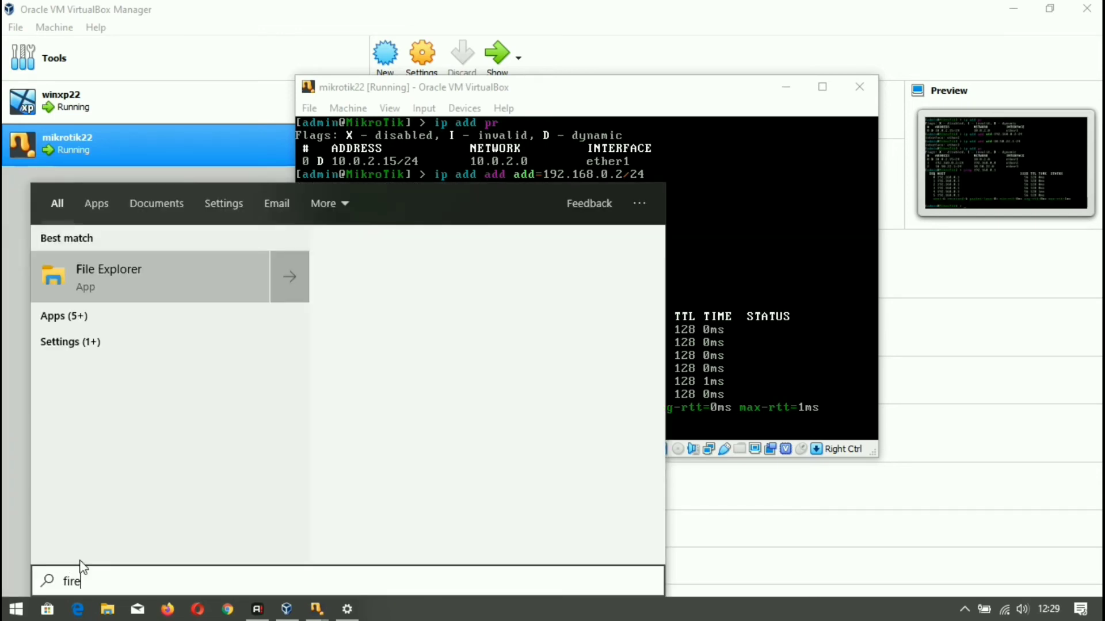
text( wall)
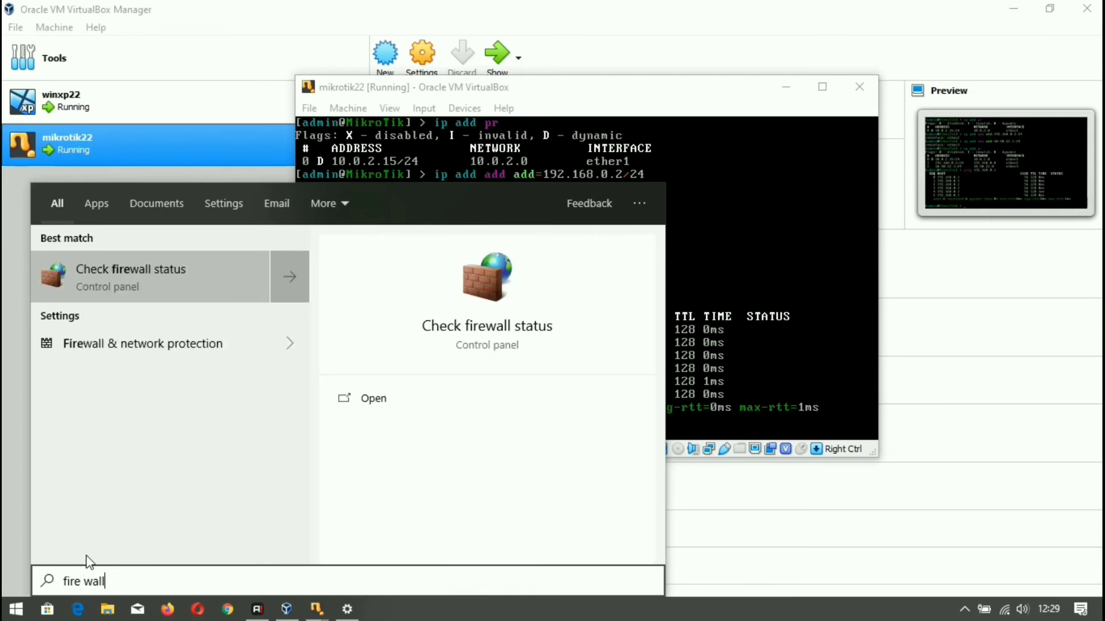
Turn off Windows Defender Firewall for public and private networks, then close its window.
click(123, 283)
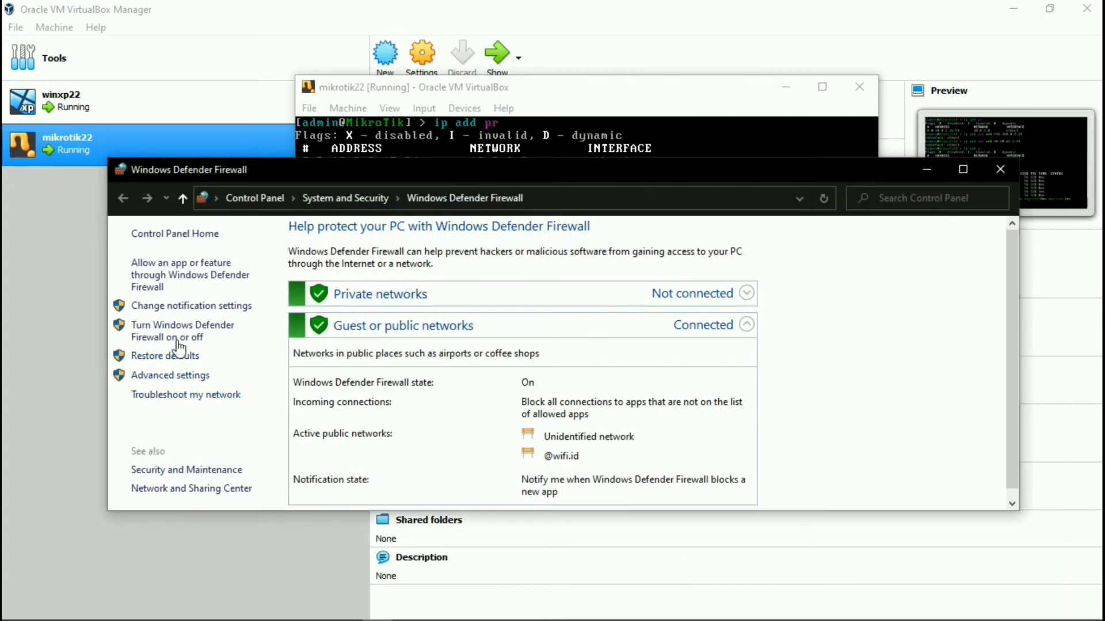
click(184, 334)
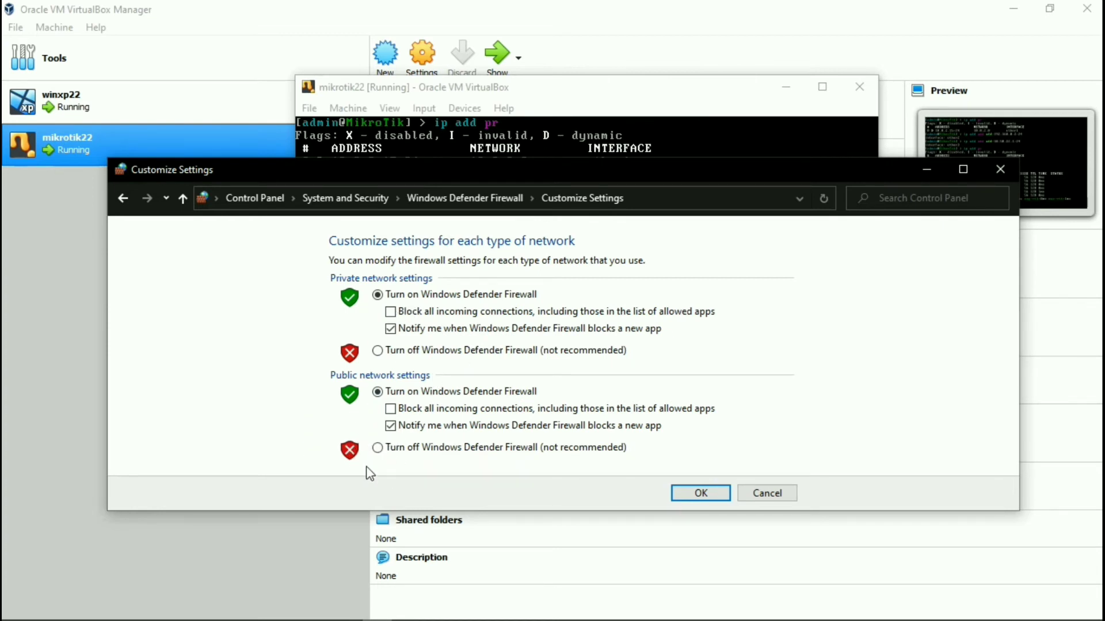
click(380, 448)
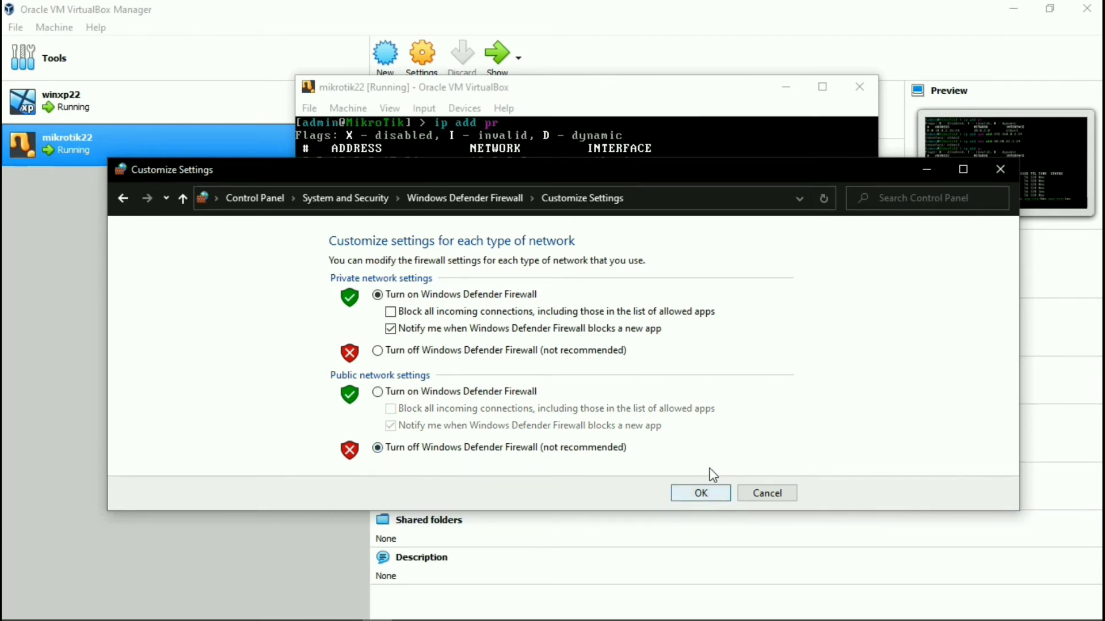
click(379, 352)
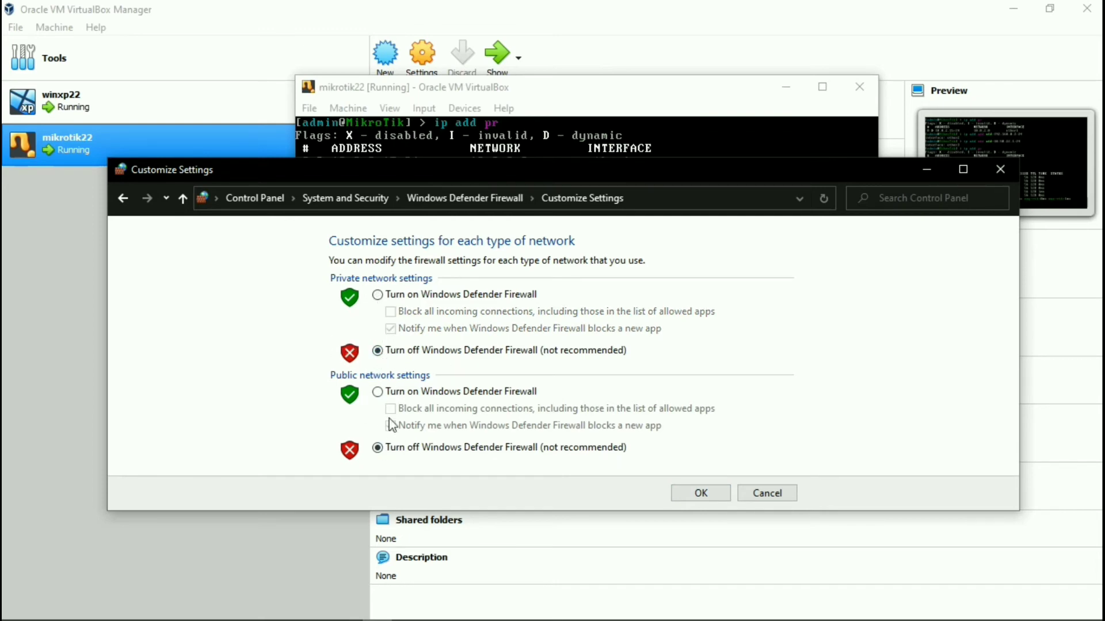
click(701, 498)
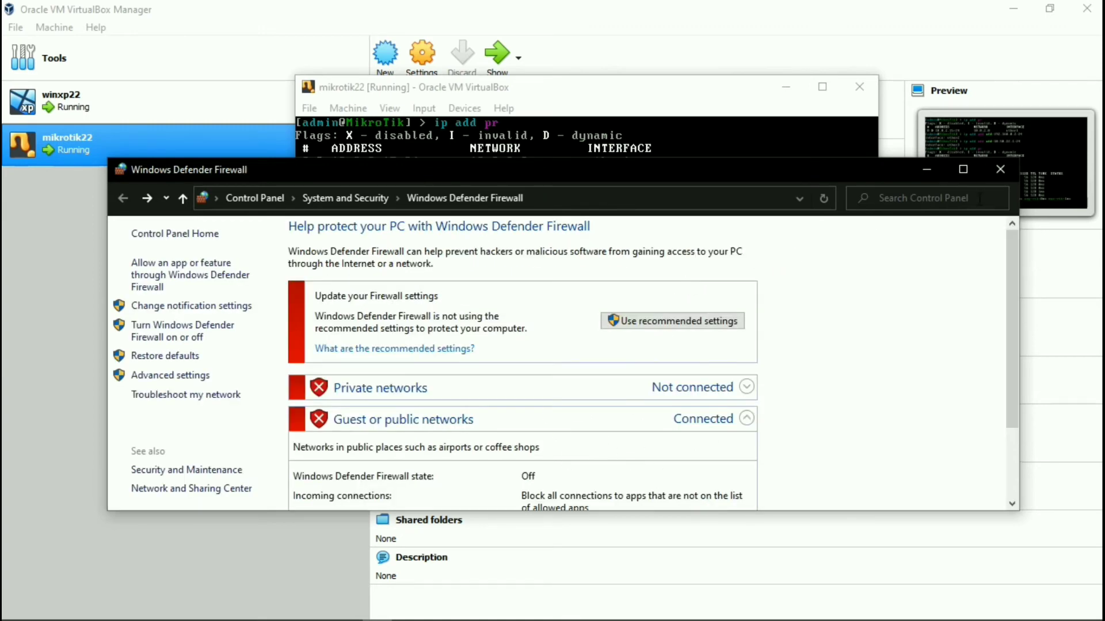
click(1003, 171)
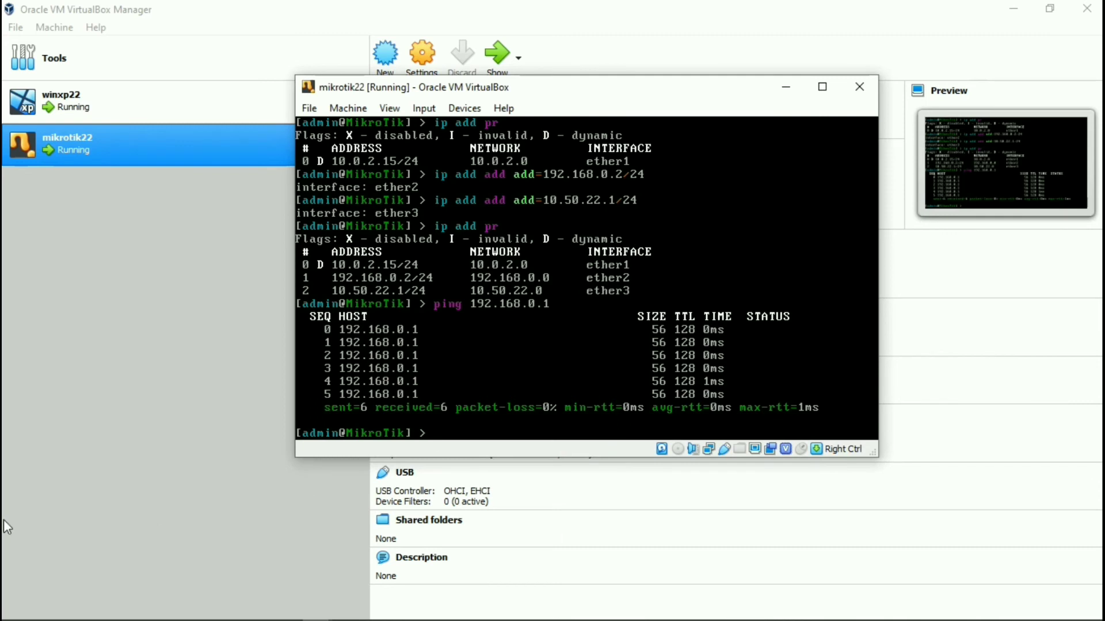
Launch Chrome and load the router's WebFig page at 192.168.0.2.
mouse_move(219, 599)
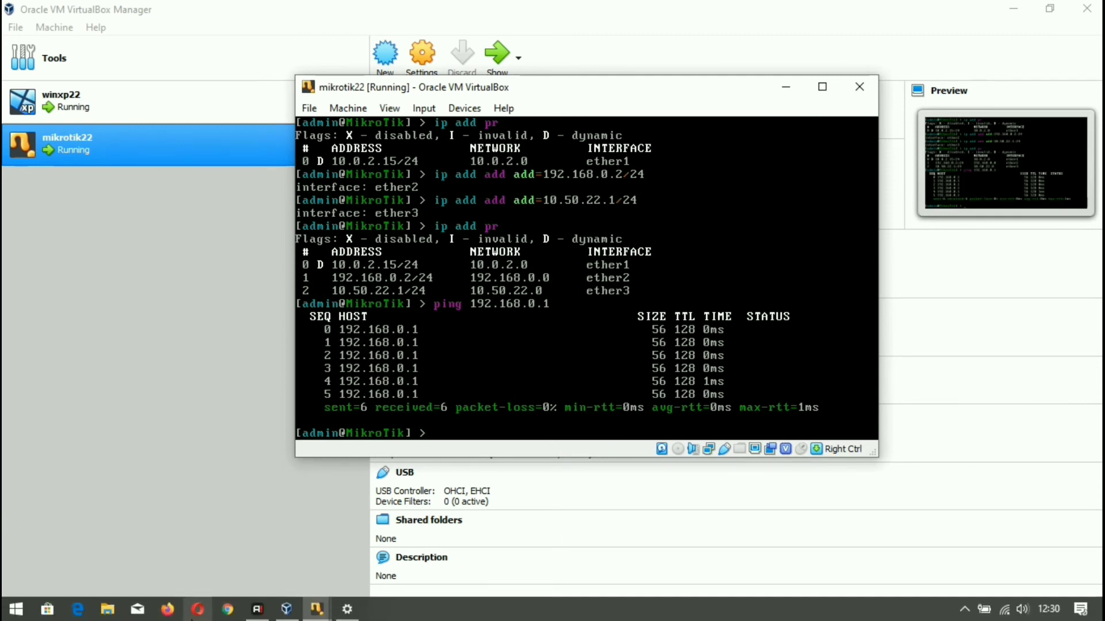
click(228, 611)
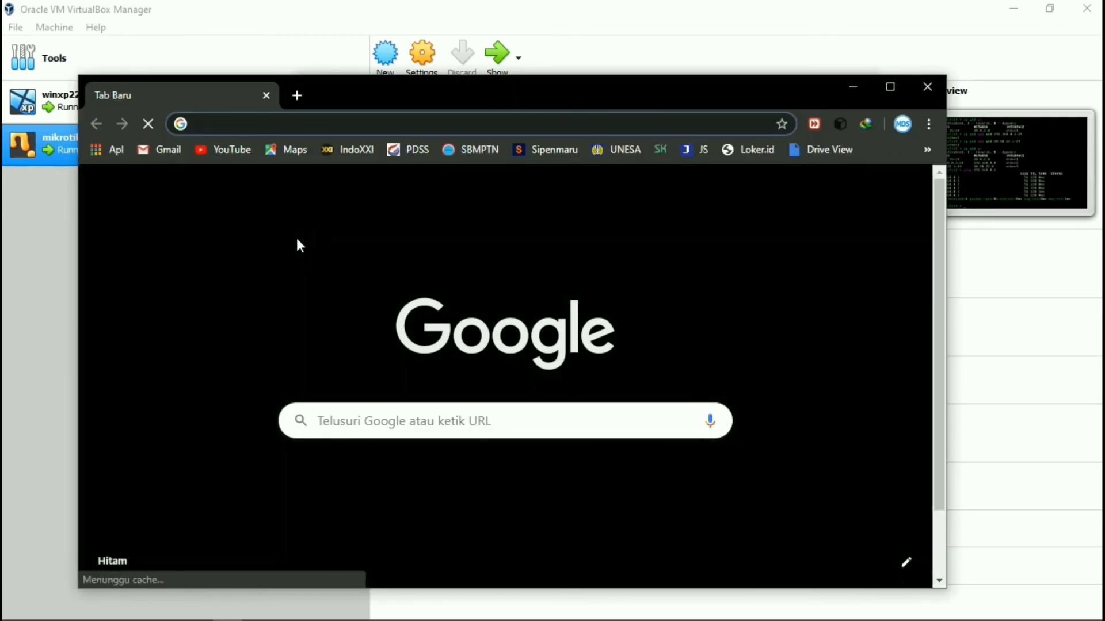
text(192.)
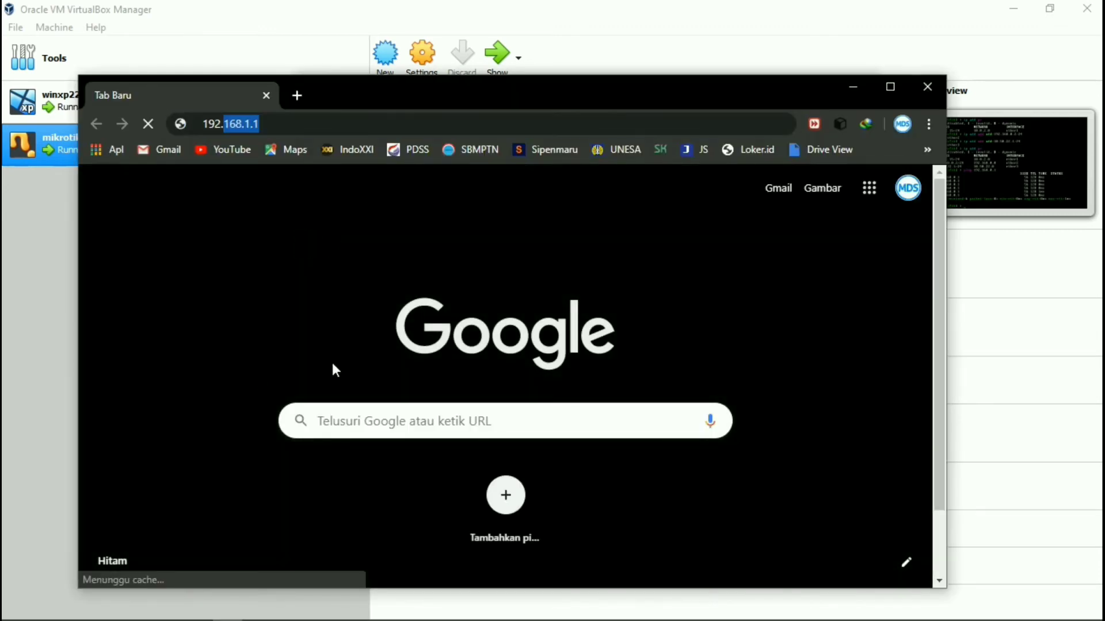
text(168.1.1)
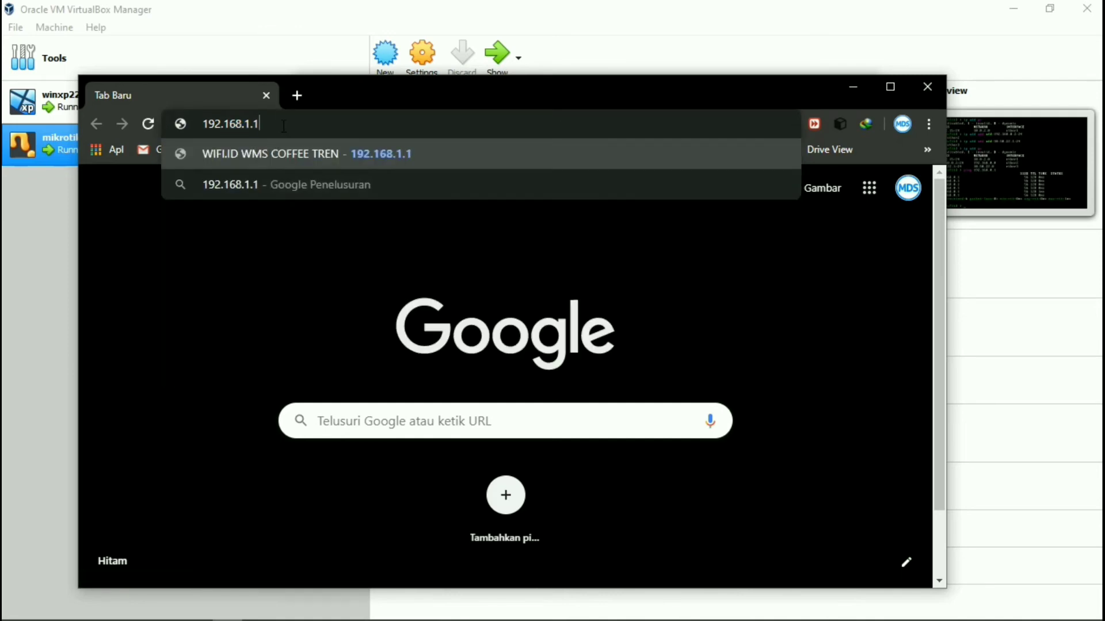
key(BackSpace)
key(BackSpace)
key(BackSpace)
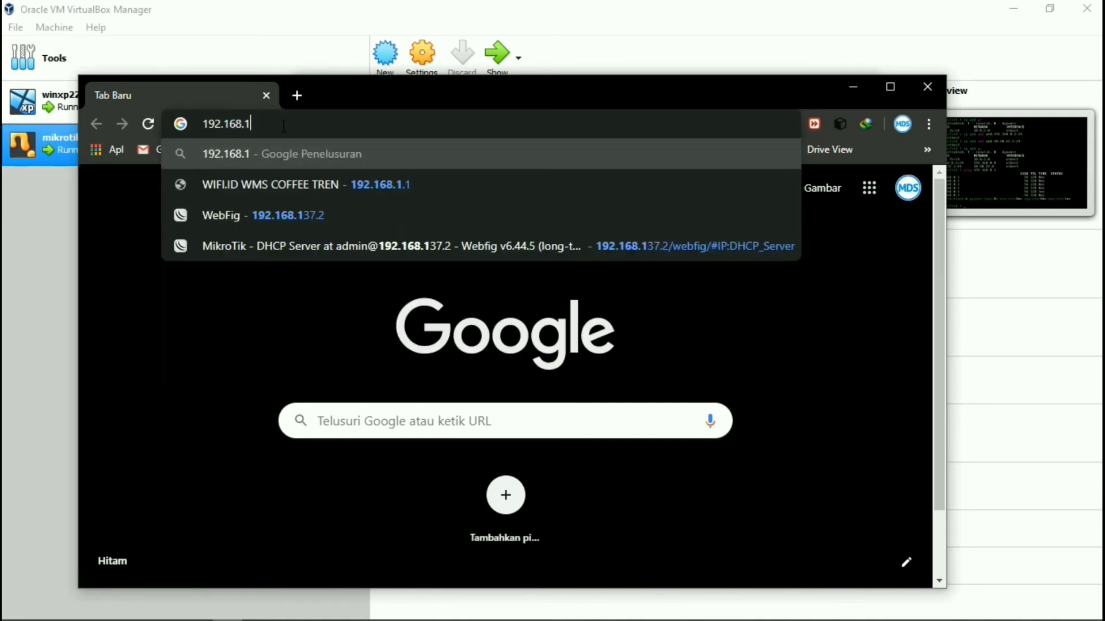
text(0)
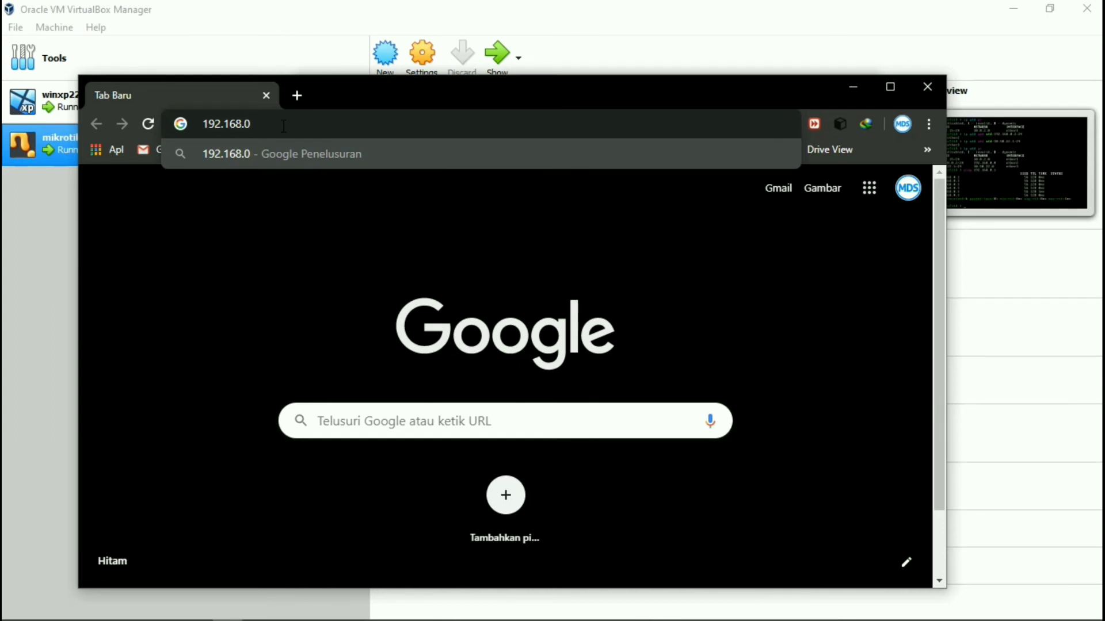
text(.2)
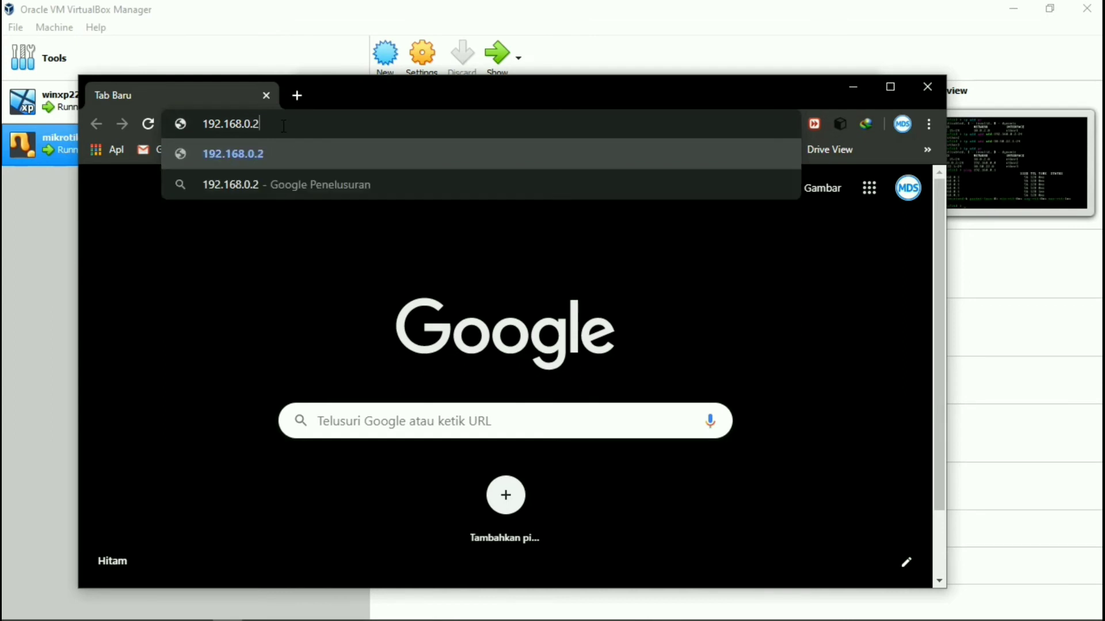
key(Return)
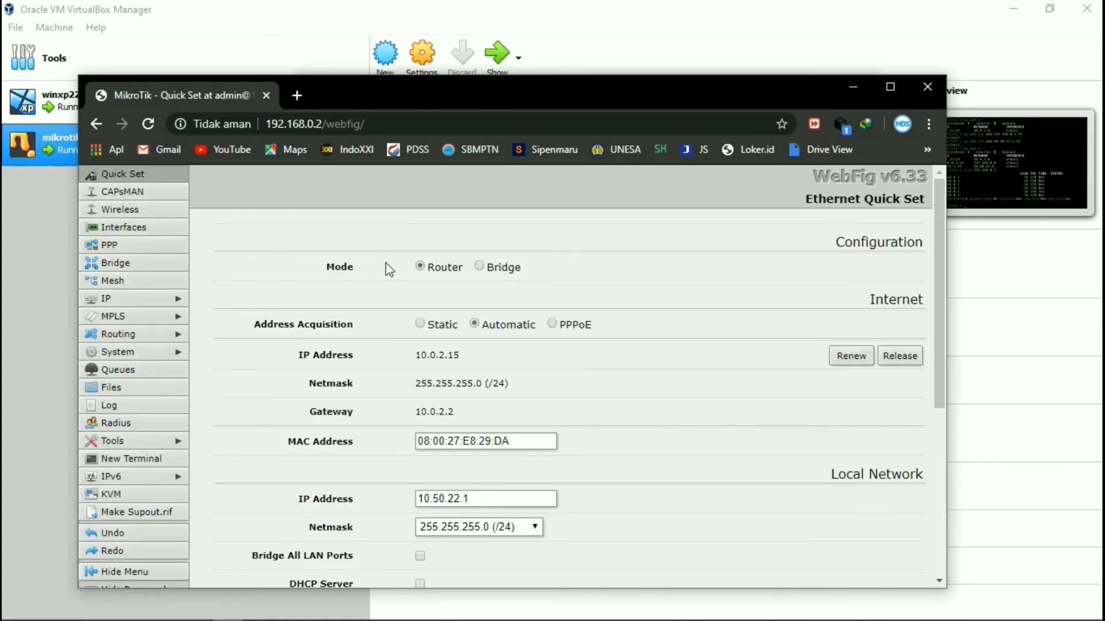
Go to IP > Firewall > NAT in WebFig and add a new rule.
click(165, 304)
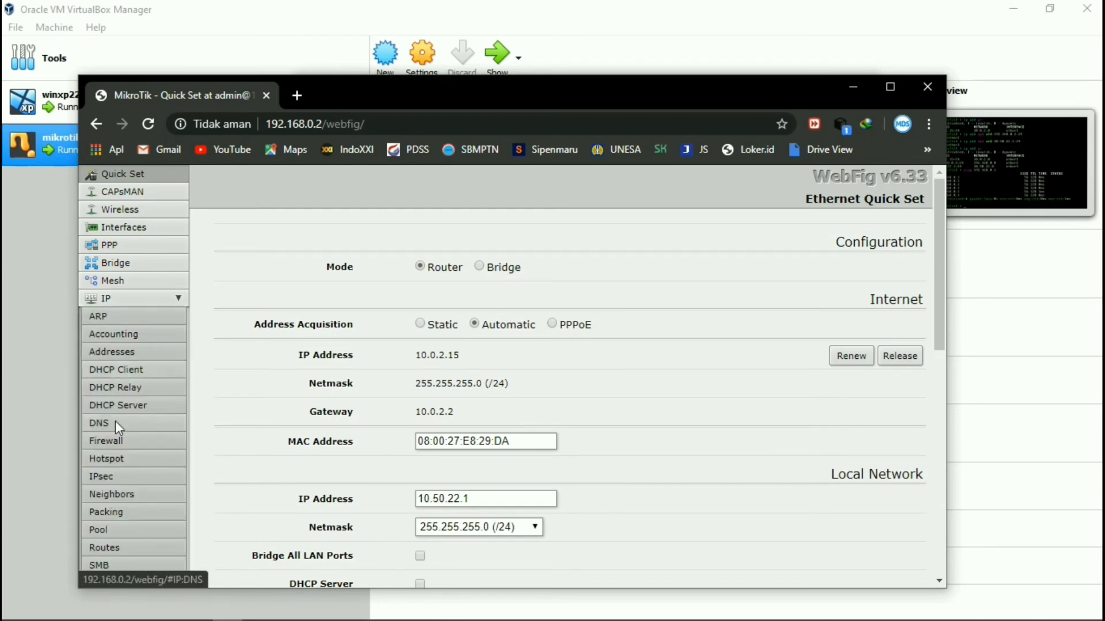
click(123, 444)
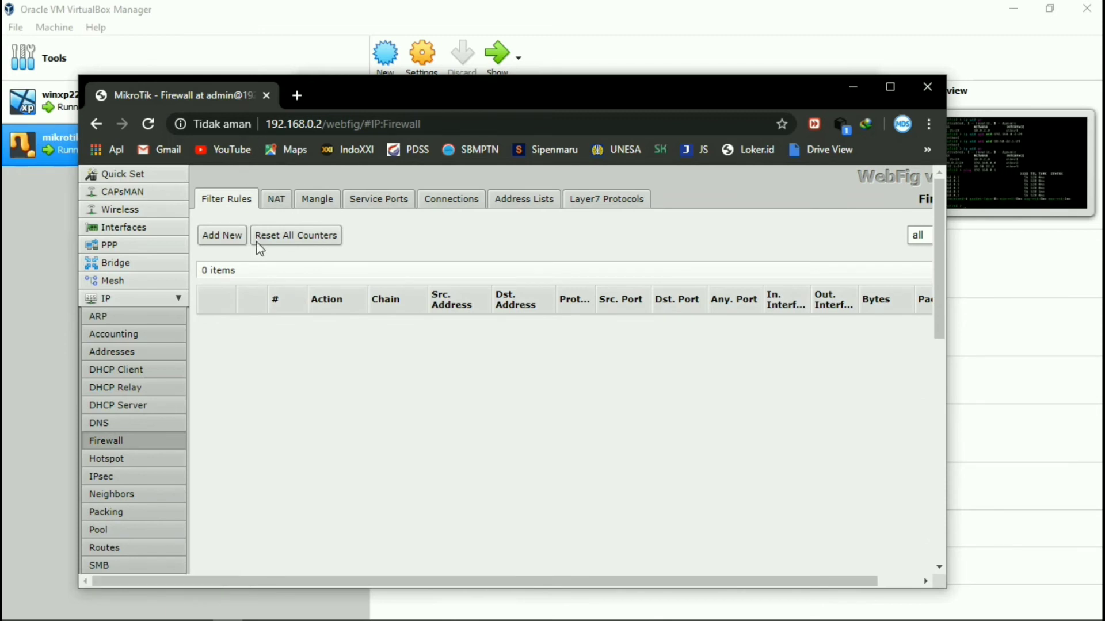
click(276, 199)
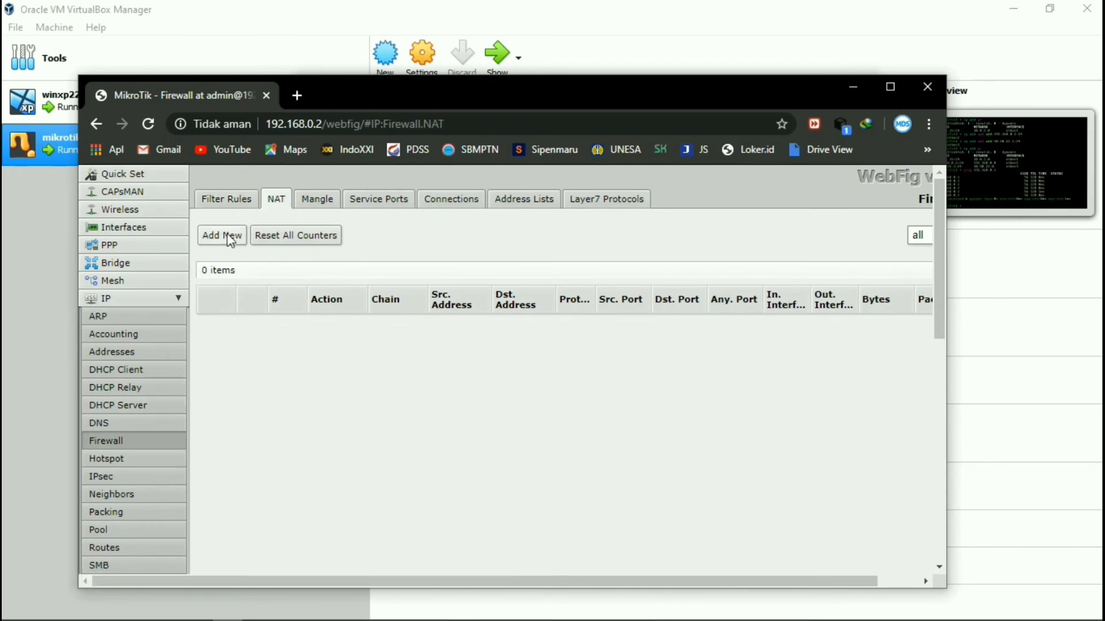
click(230, 241)
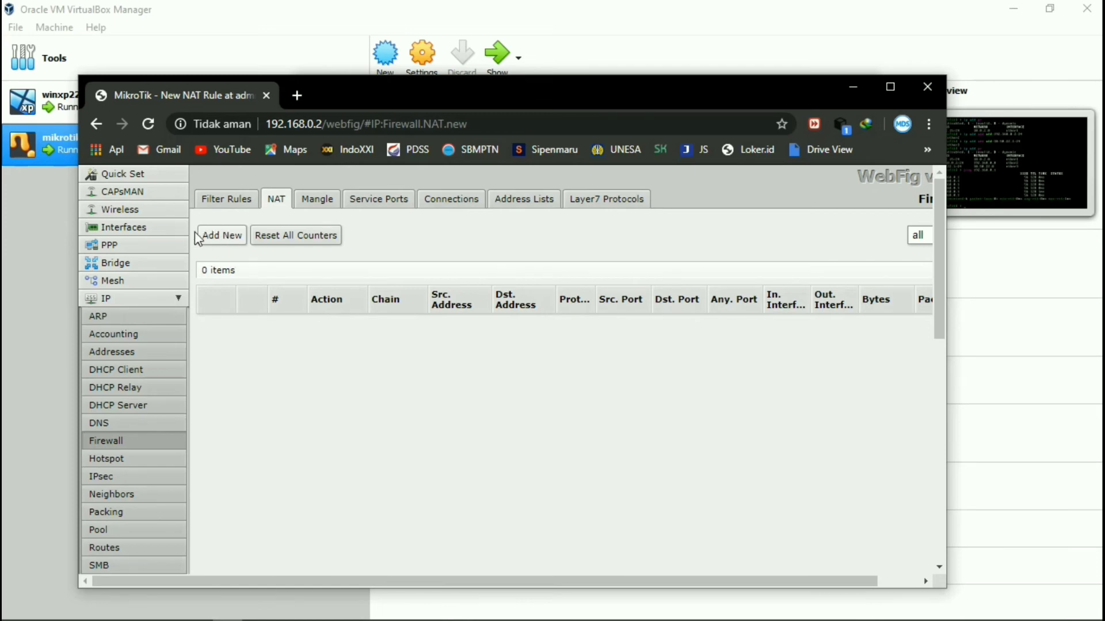
Set the new NAT rule's Out. Interface to ether1.
scroll(481, 318, down, 4)
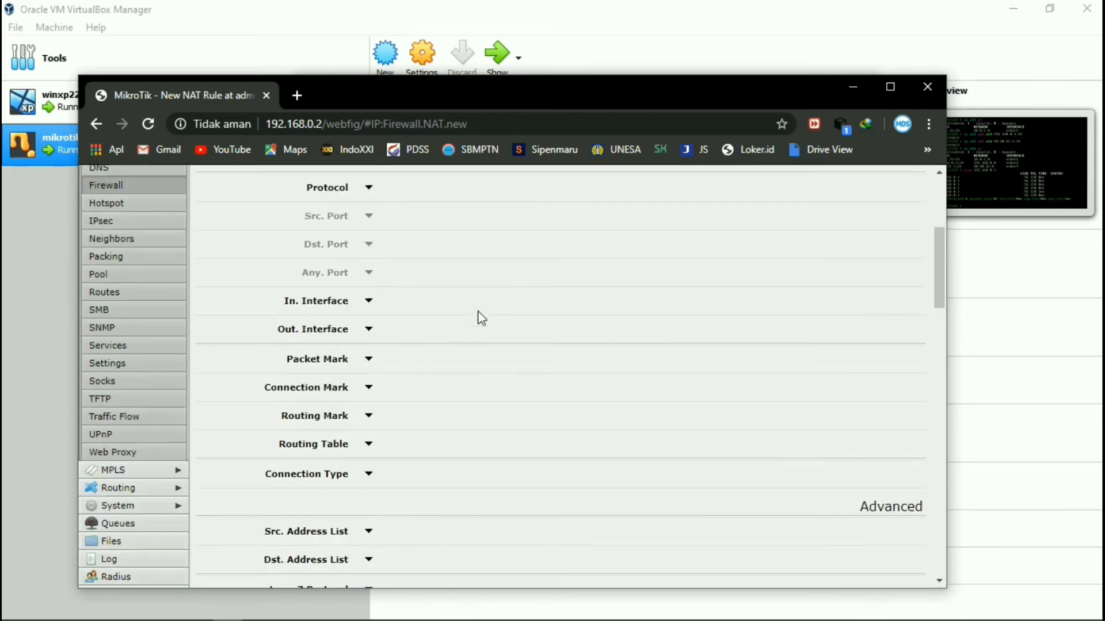
scroll(481, 318, down, 8)
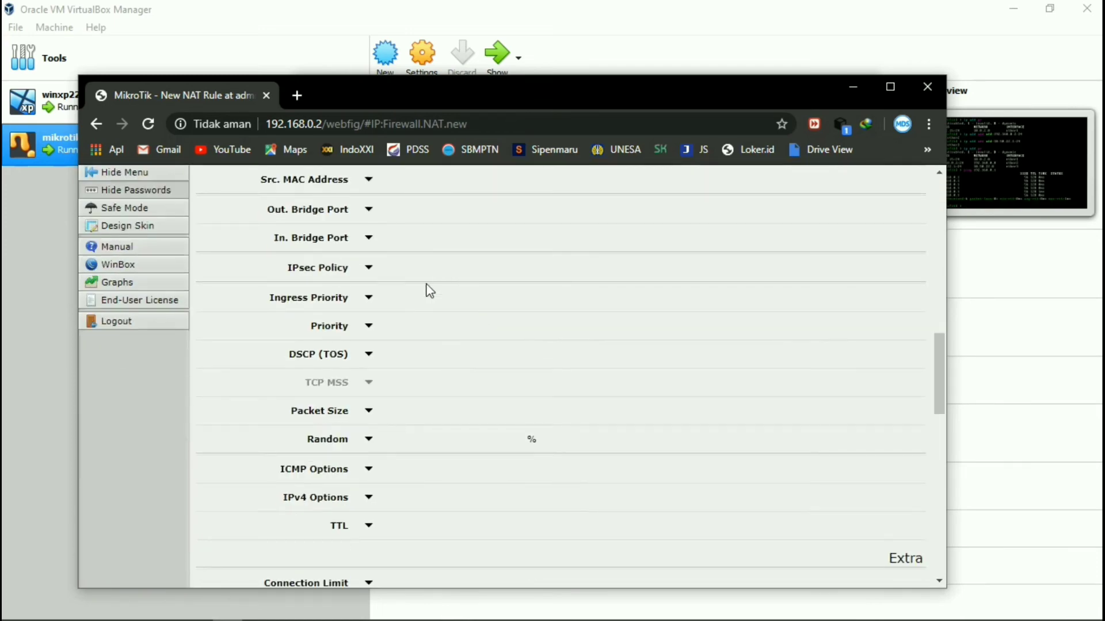
scroll(429, 290, up, 5)
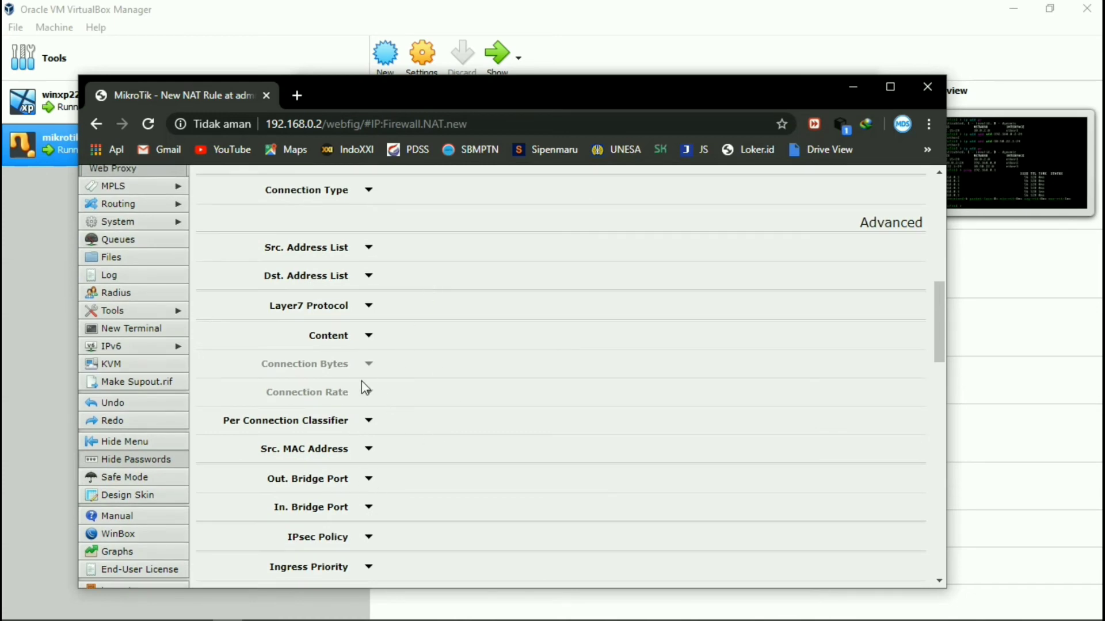
scroll(366, 388, up, 10)
scroll(379, 438, down, 6)
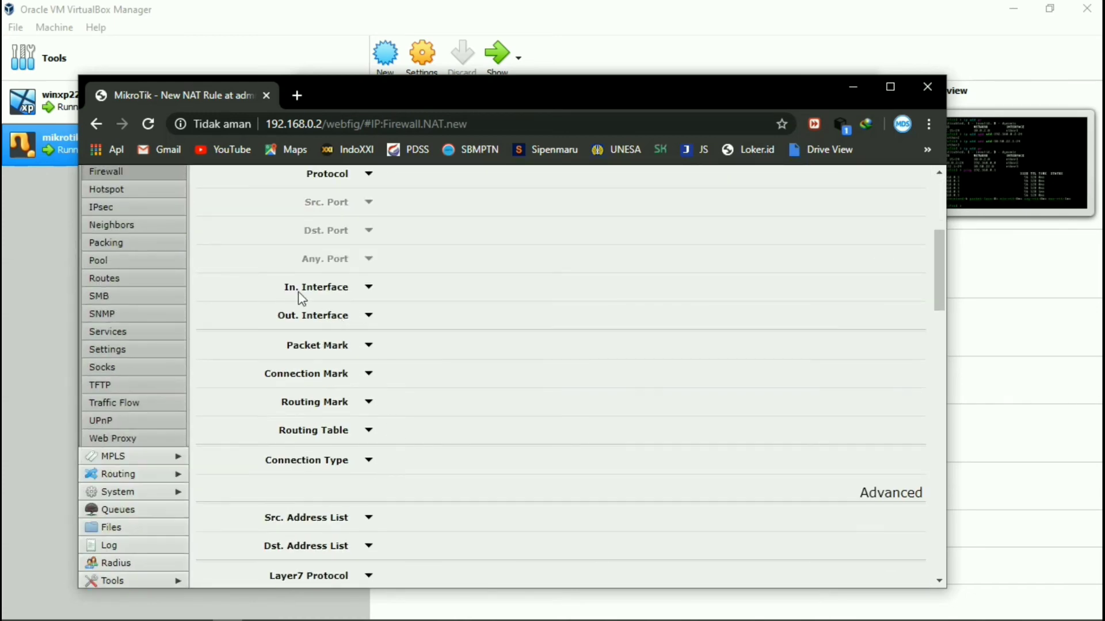
click(369, 315)
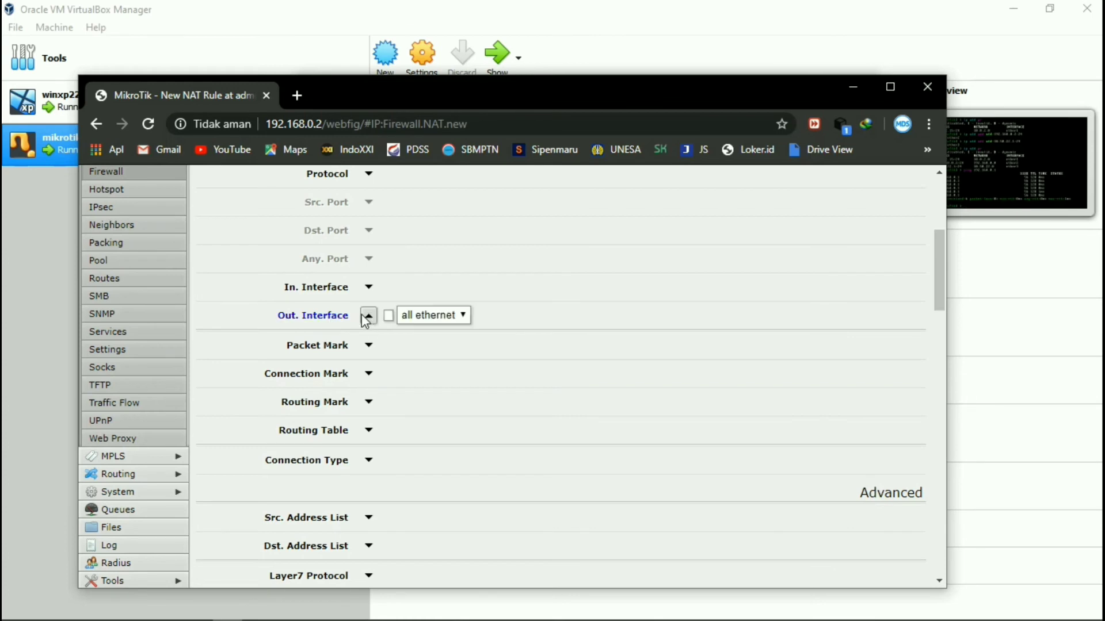
click(463, 315)
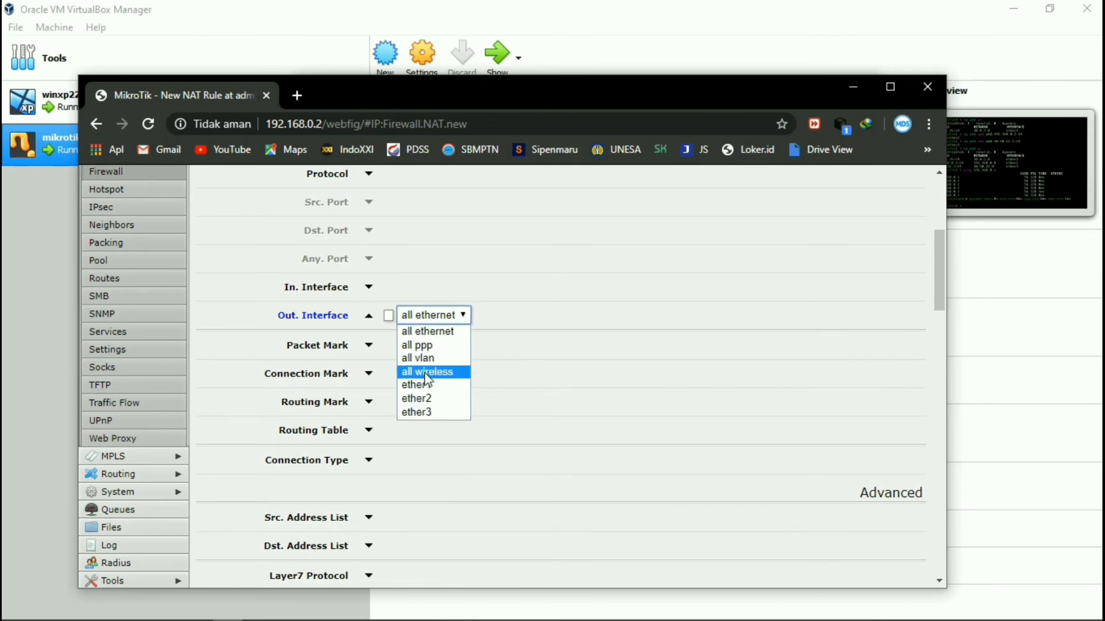
click(428, 387)
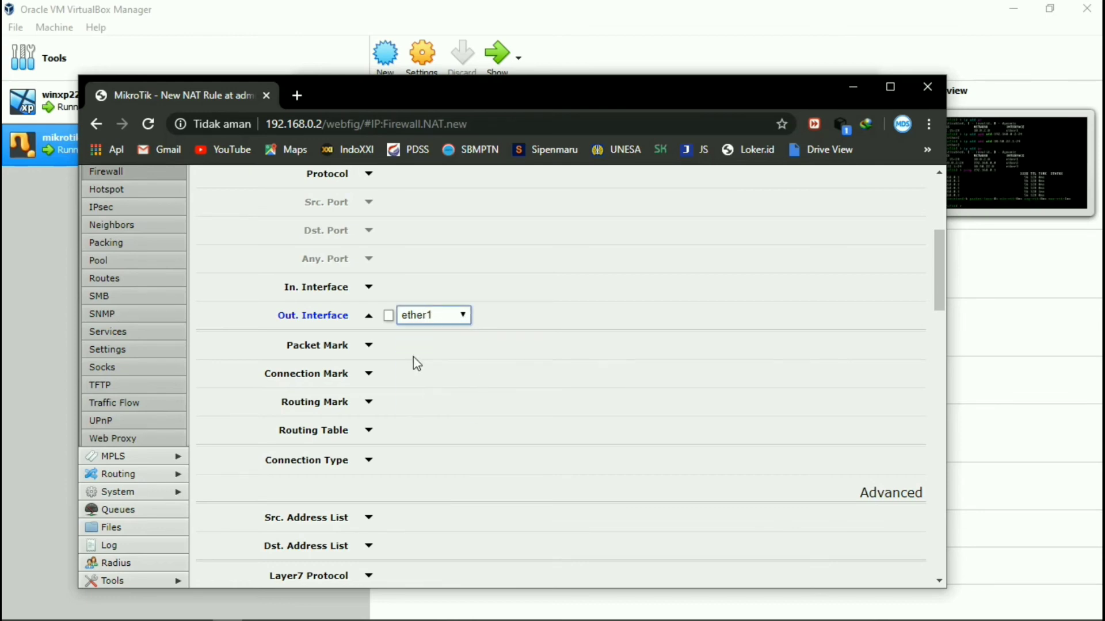
Set the rule's action to masquerade and save it with Apply and OK.
scroll(313, 375, down, 10)
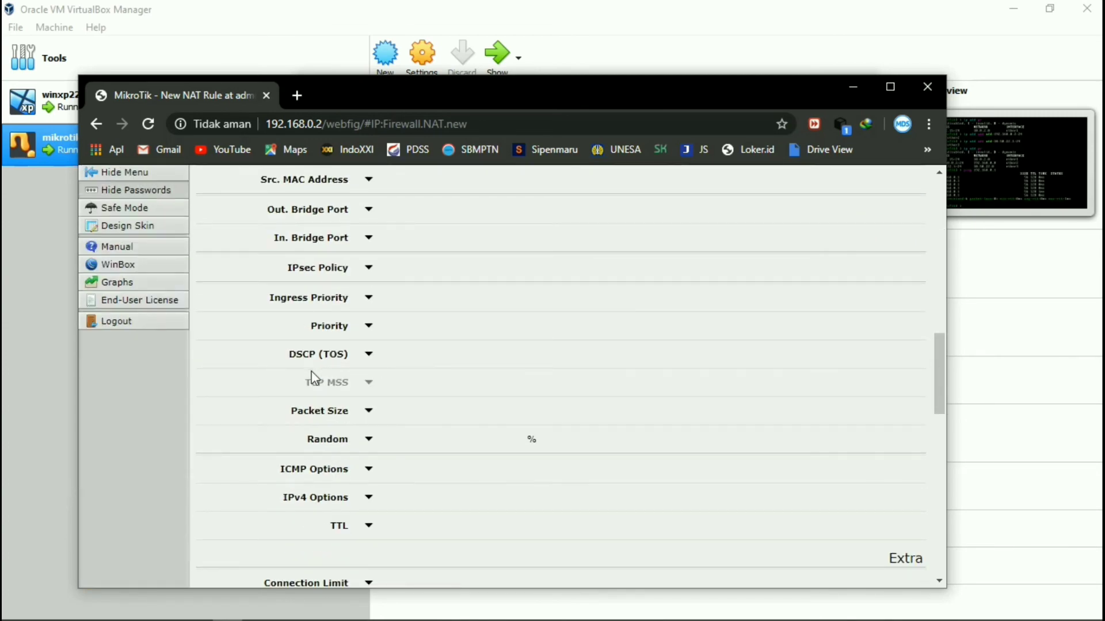
scroll(365, 356, down, 10)
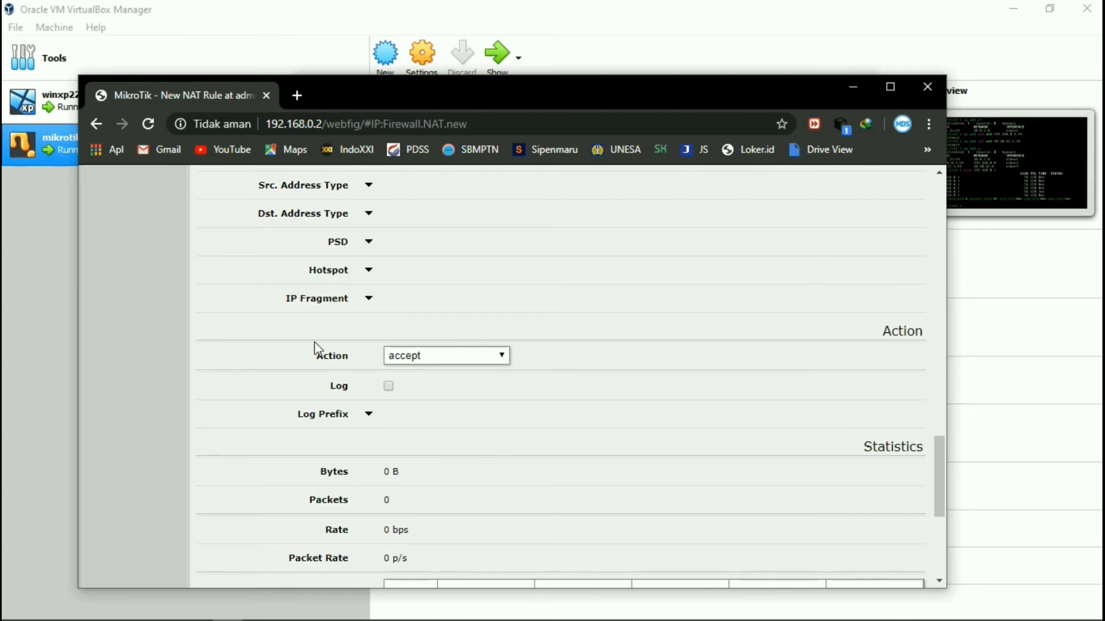
click(504, 355)
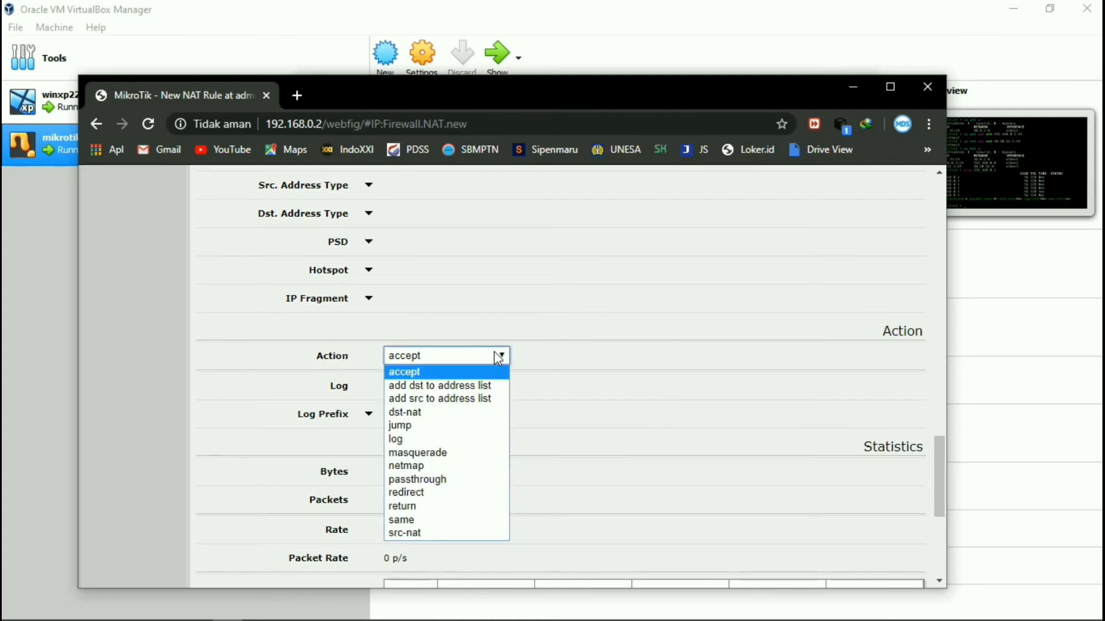
click(415, 453)
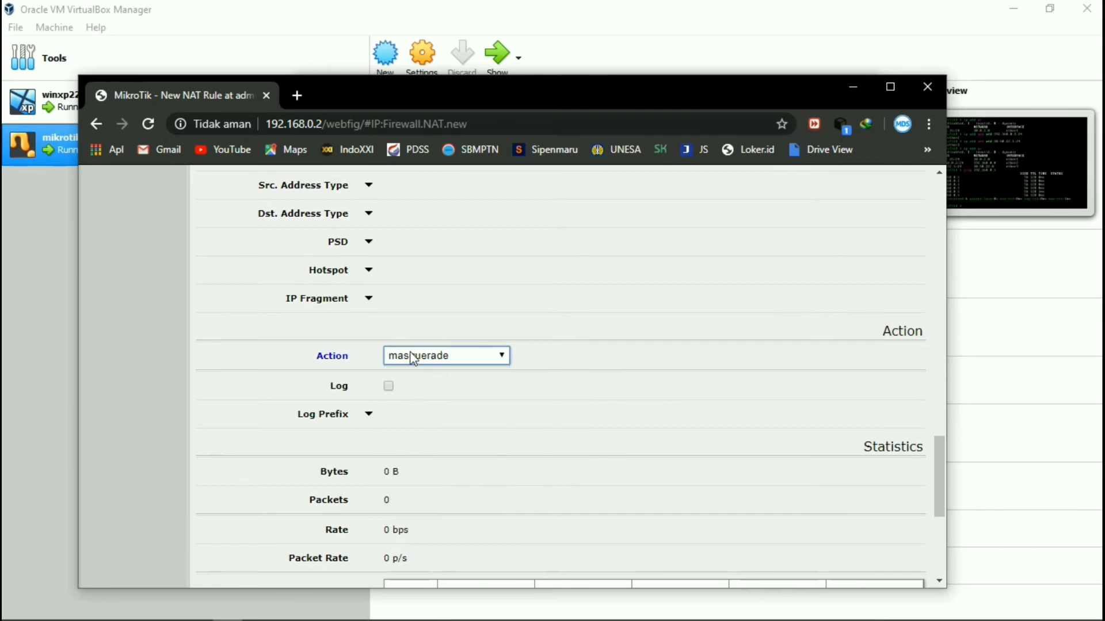
scroll(415, 359, up, 15)
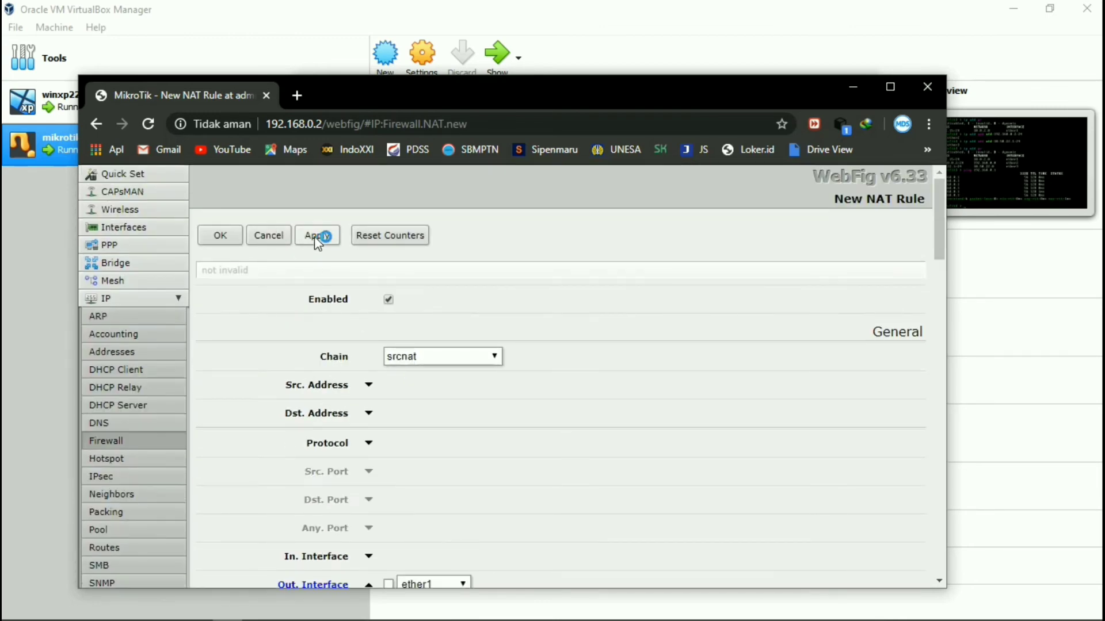
click(317, 236)
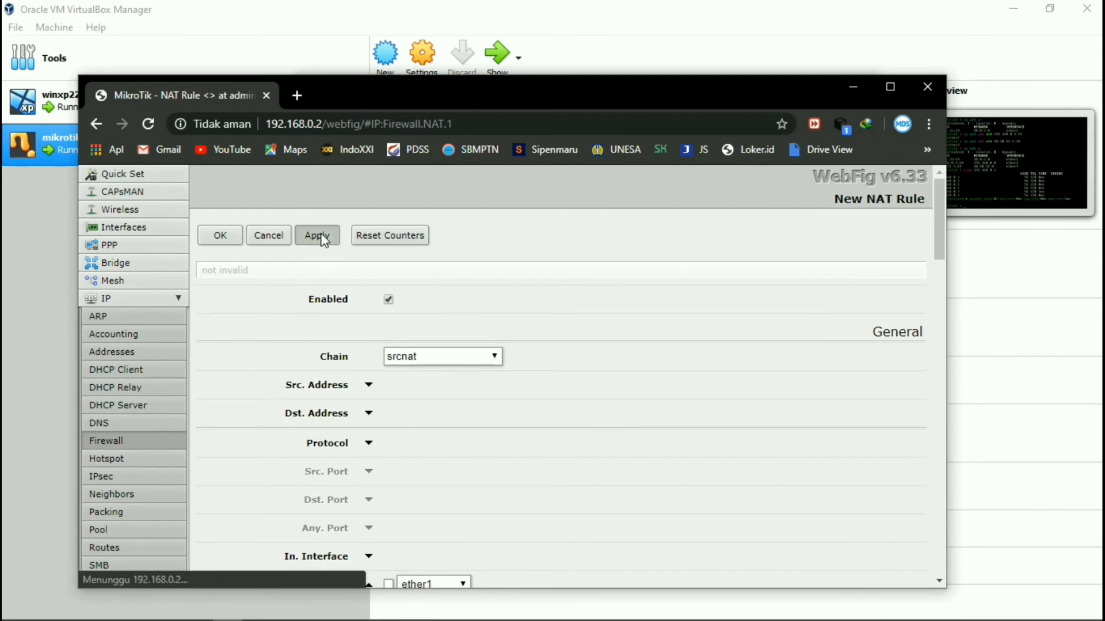
click(219, 236)
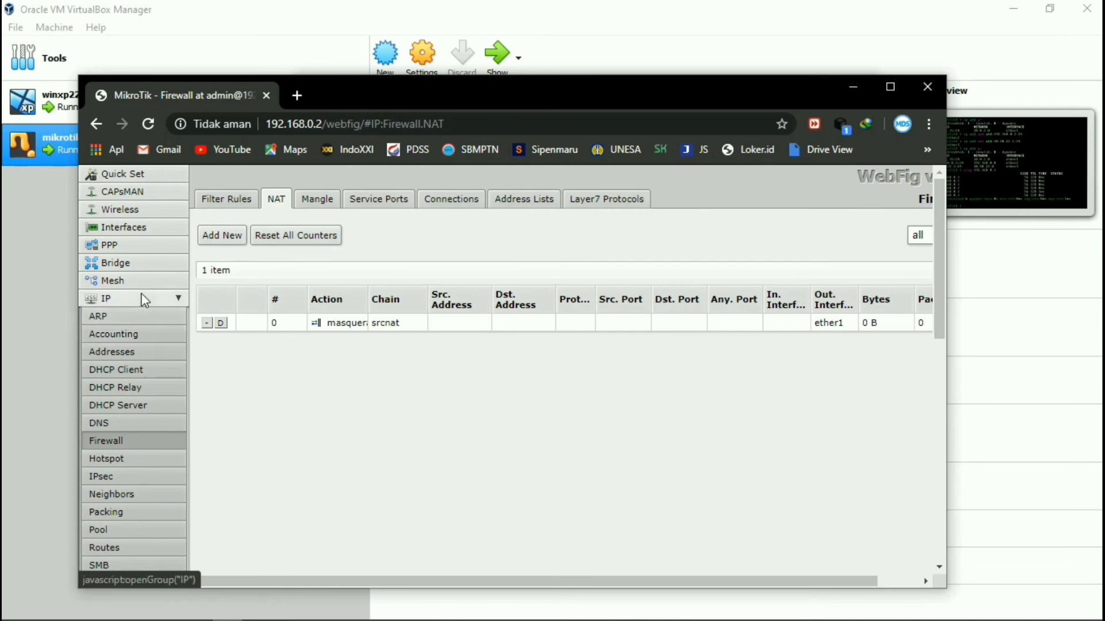
Run DHCP Setup on ether3, accepting network 10.50.22.0/24, gateway 10.50.22.1, and default pool, DNS, lease.
click(114, 406)
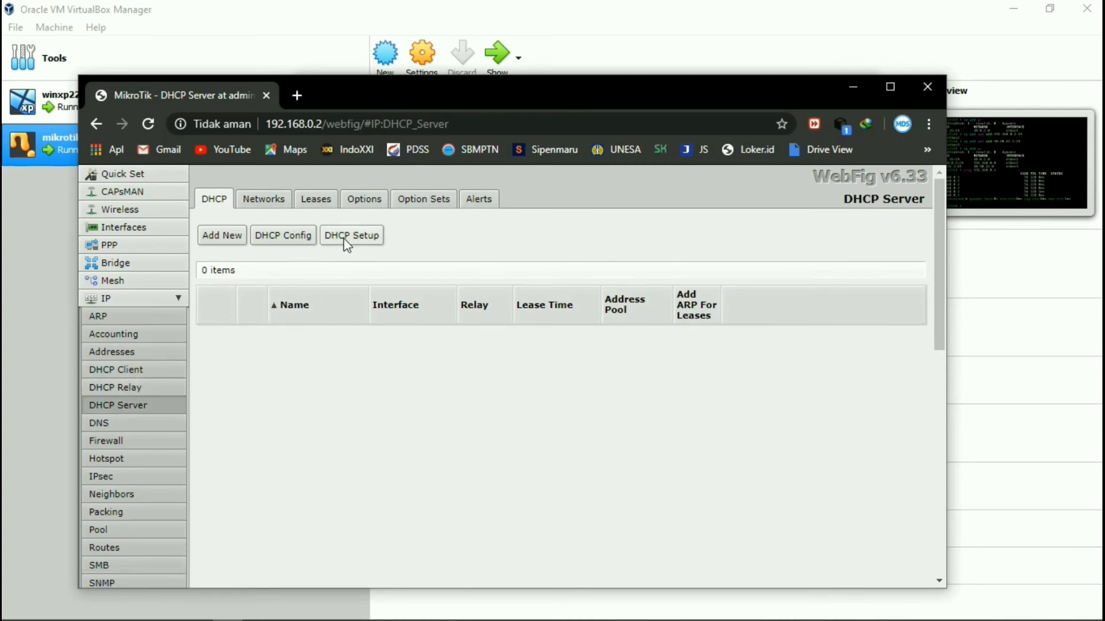
click(366, 237)
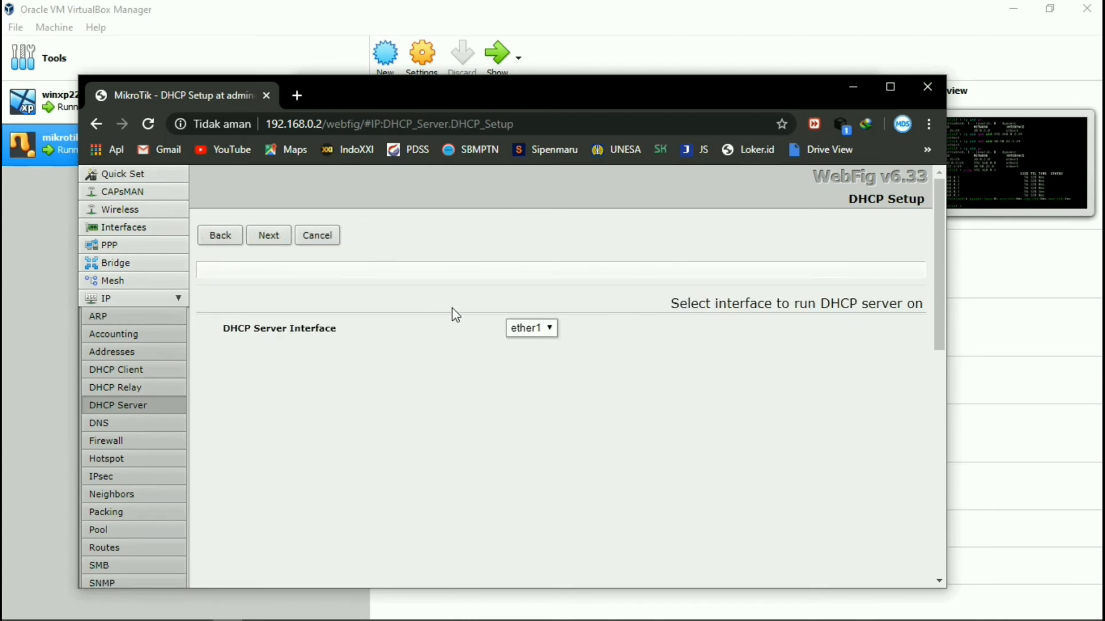
click(551, 329)
click(541, 373)
click(279, 245)
click(270, 244)
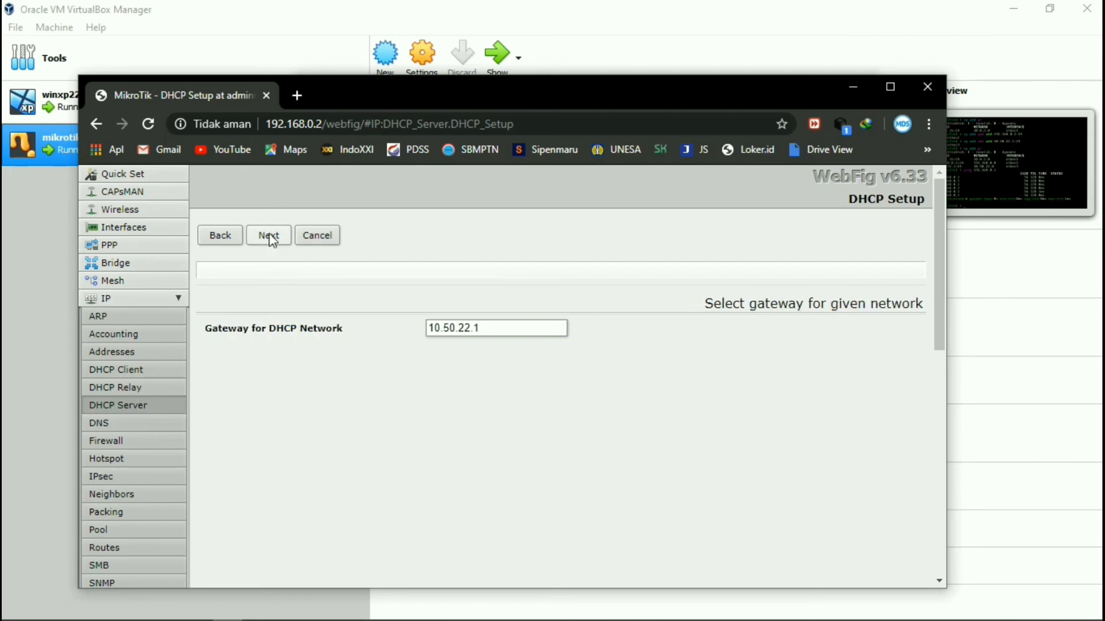
click(276, 241)
click(275, 237)
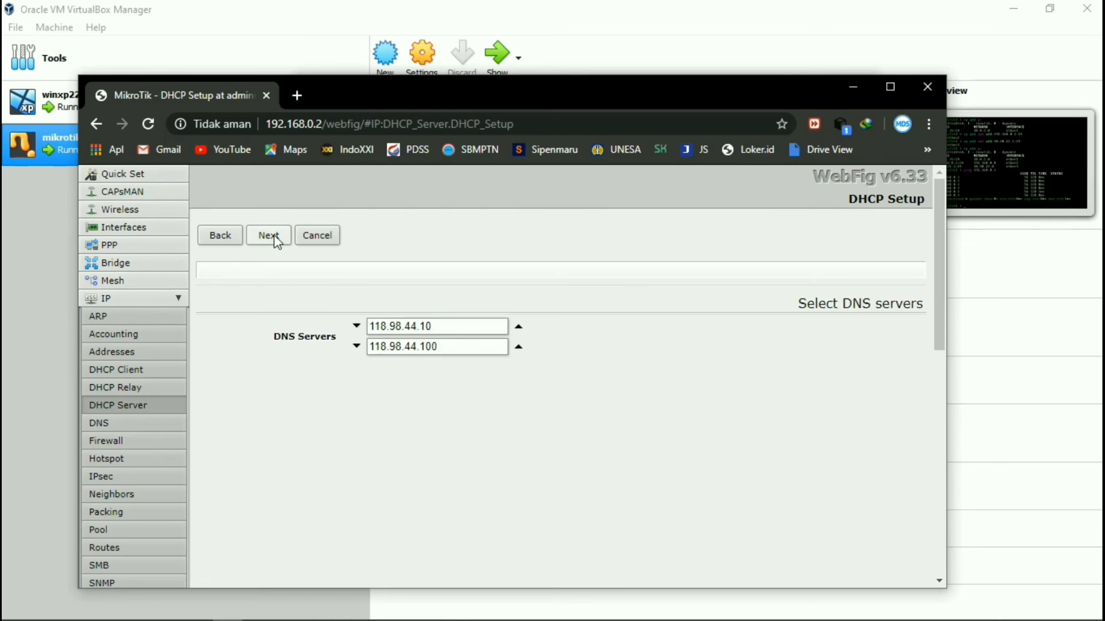
click(275, 237)
click(275, 237)
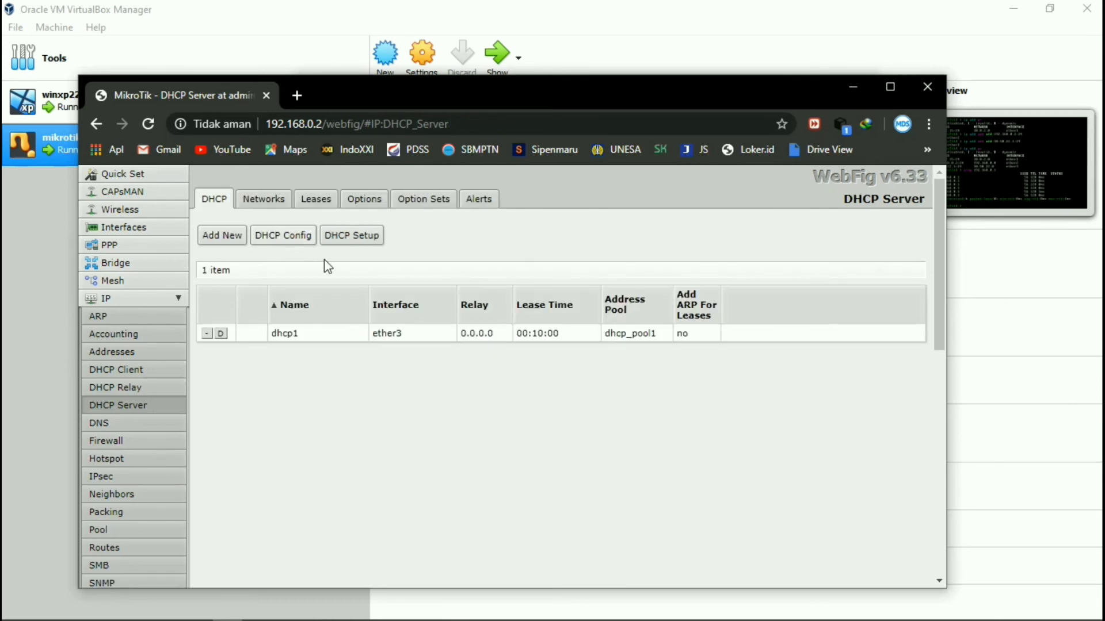
click(853, 86)
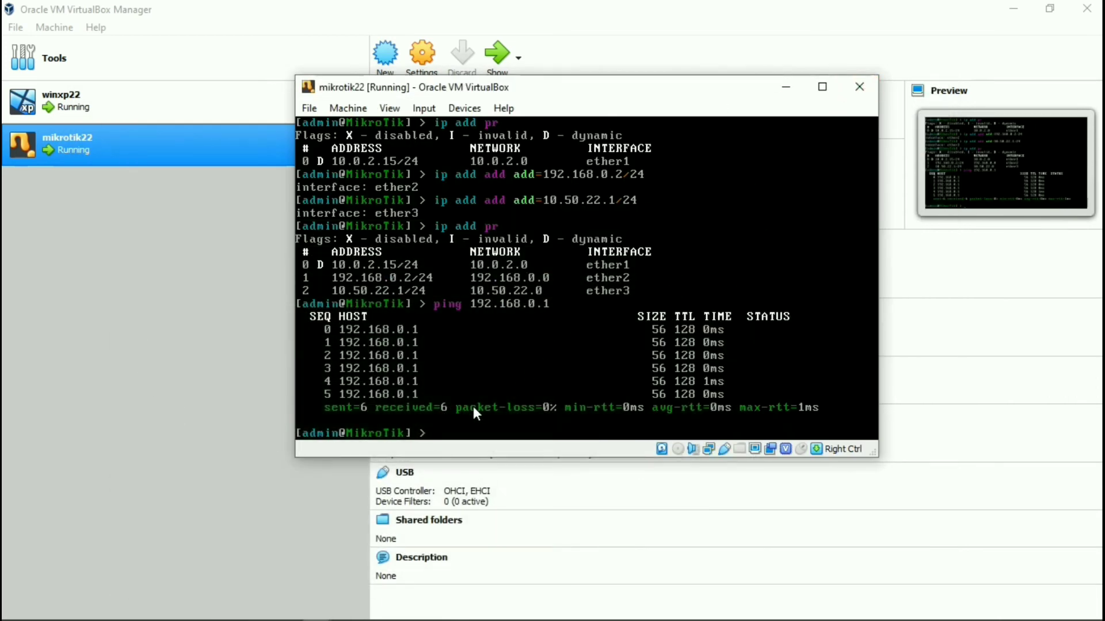
Ping 8.8.8.8 from the mikrotik22 console and stop it after 15 replies with 0% loss.
text(ping 8.8.8.8)
key(Return)
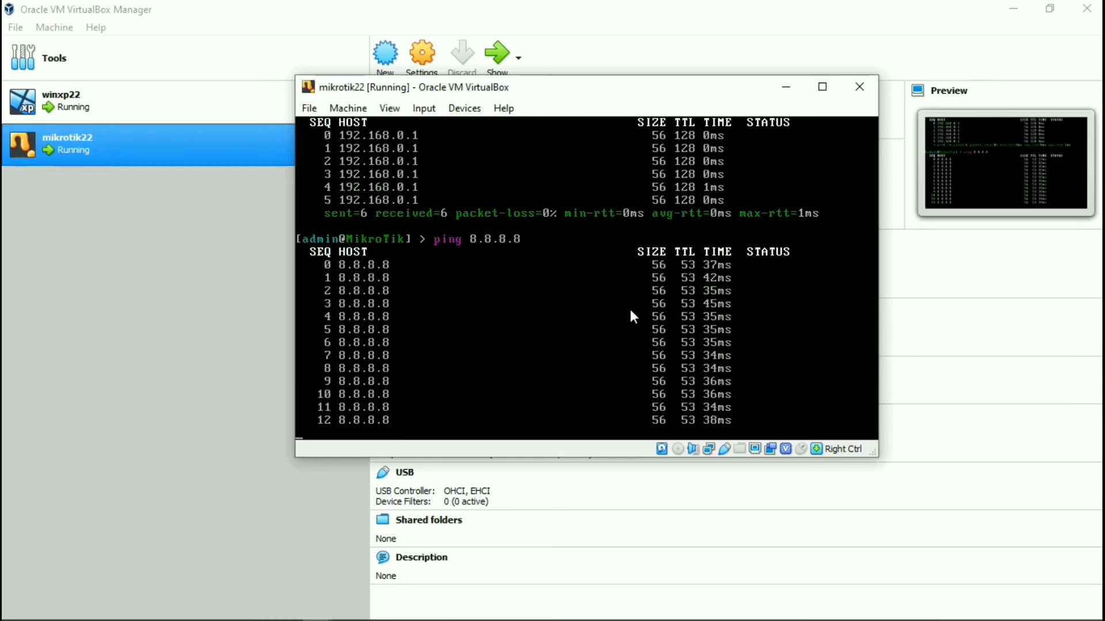
key(ctrl+c)
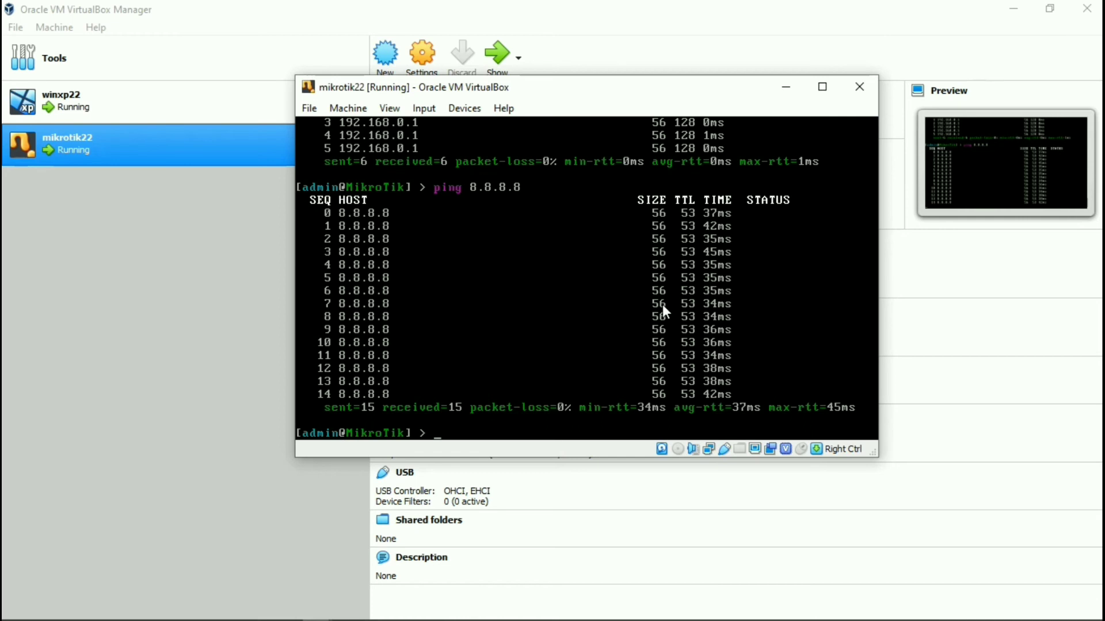
Bring up the running winxp22 VM window and open its network connection status.
click(91, 102)
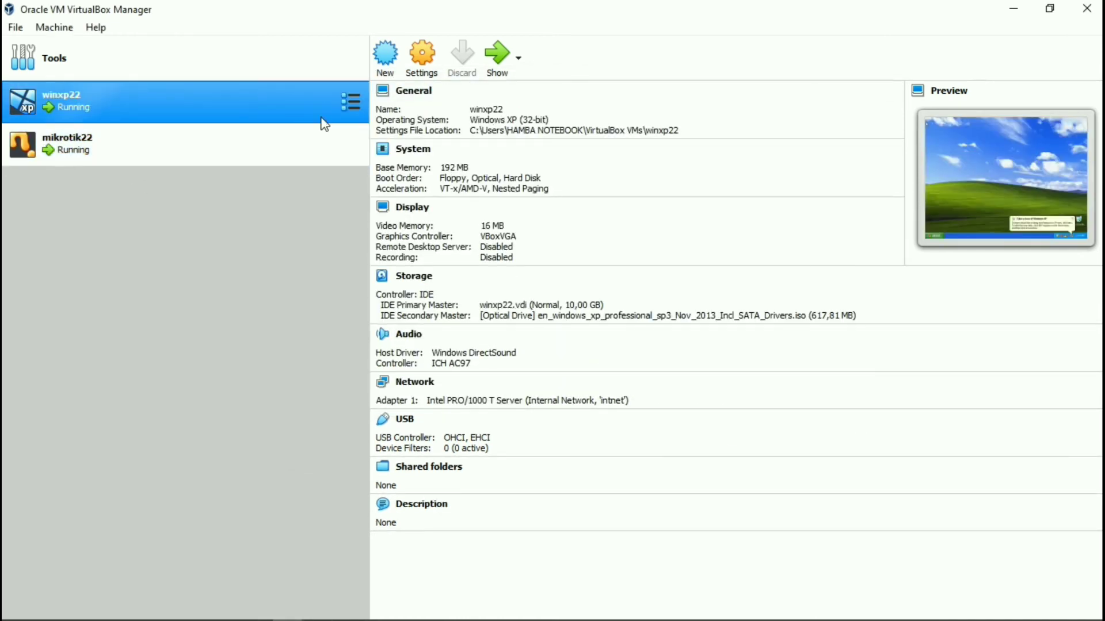
click(496, 54)
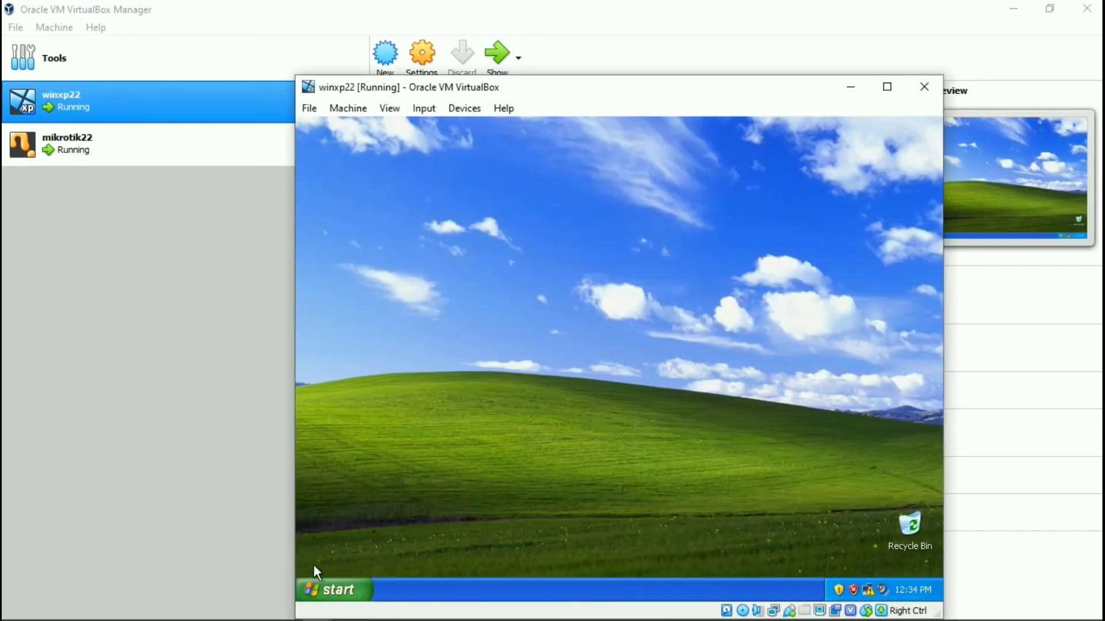
double_click(871, 592)
Verify Internet Protocol (TCP/IP) obtains IP and DNS addresses automatically, then close the dialogs.
click(513, 485)
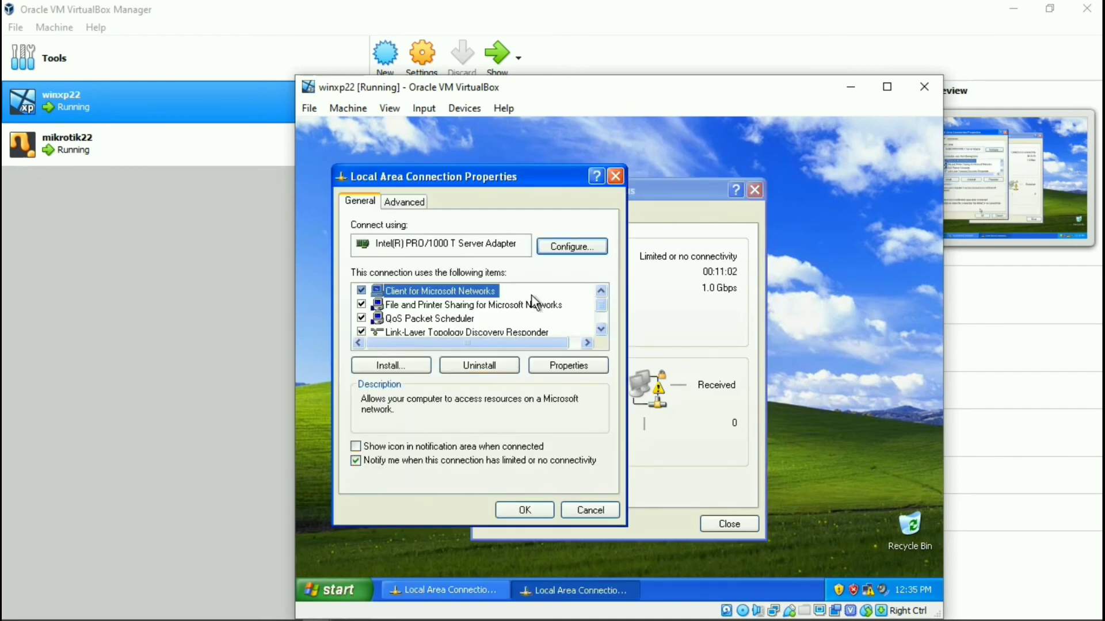
scroll(532, 308, down, 1)
click(452, 318)
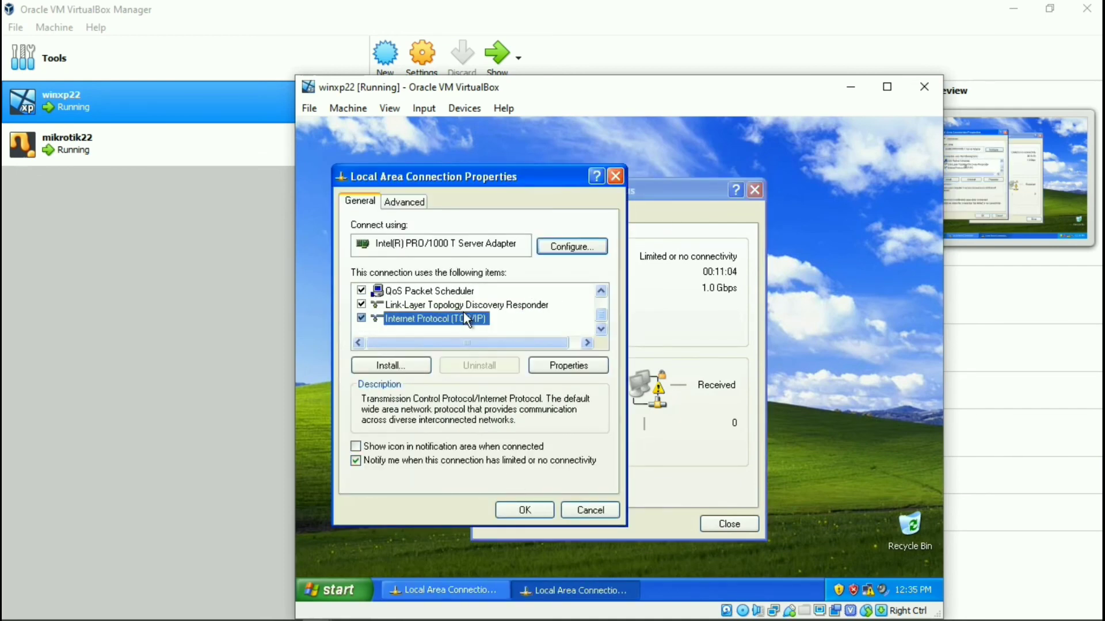
click(575, 367)
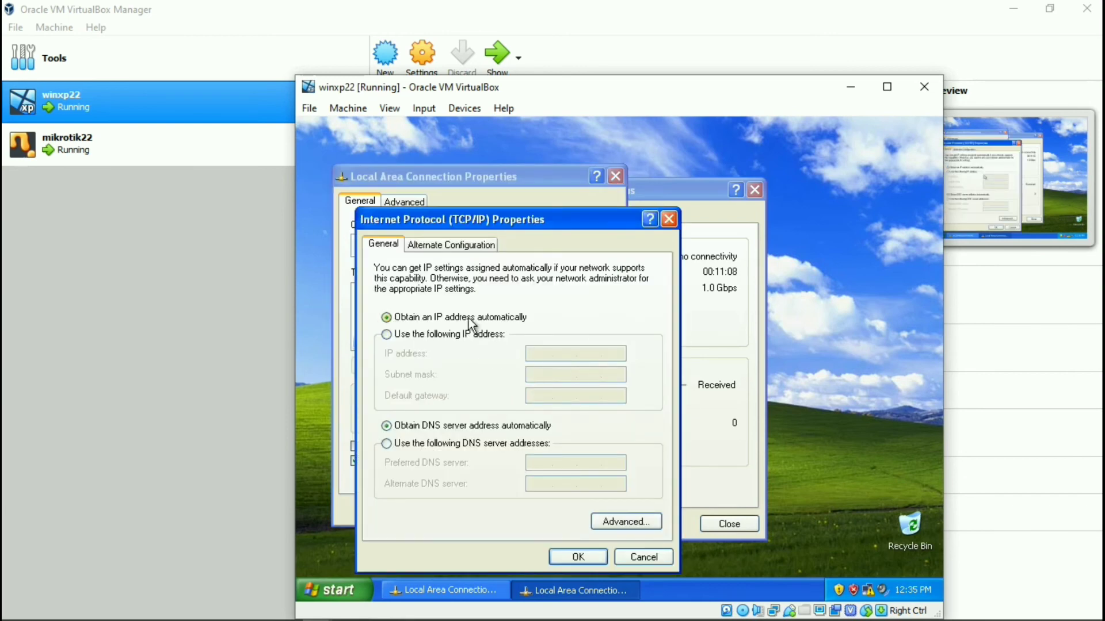
click(563, 557)
click(534, 509)
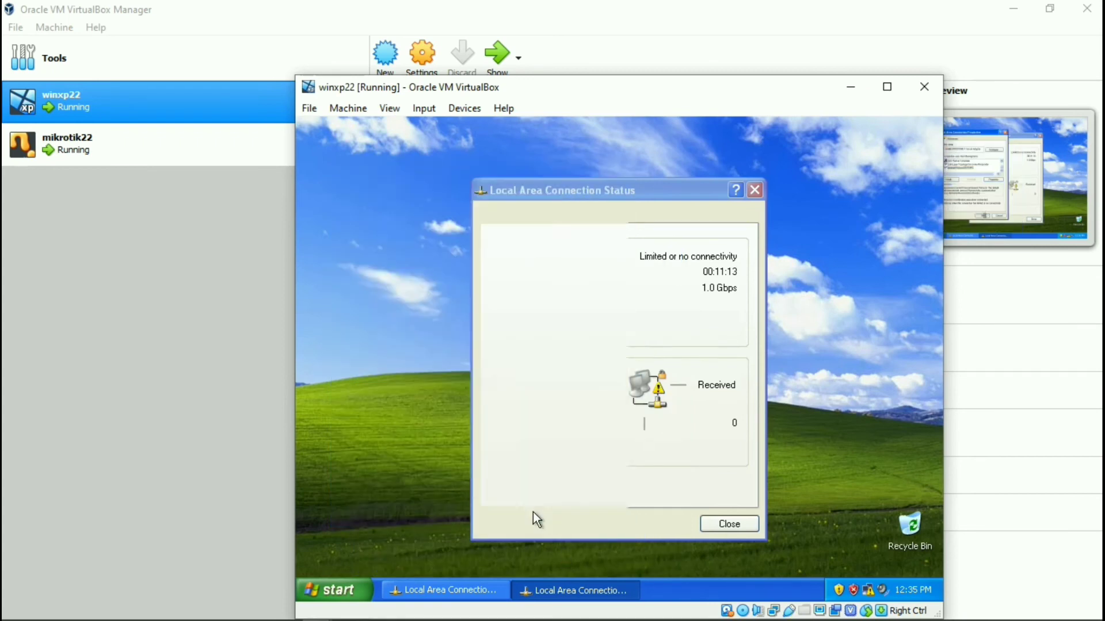
click(728, 524)
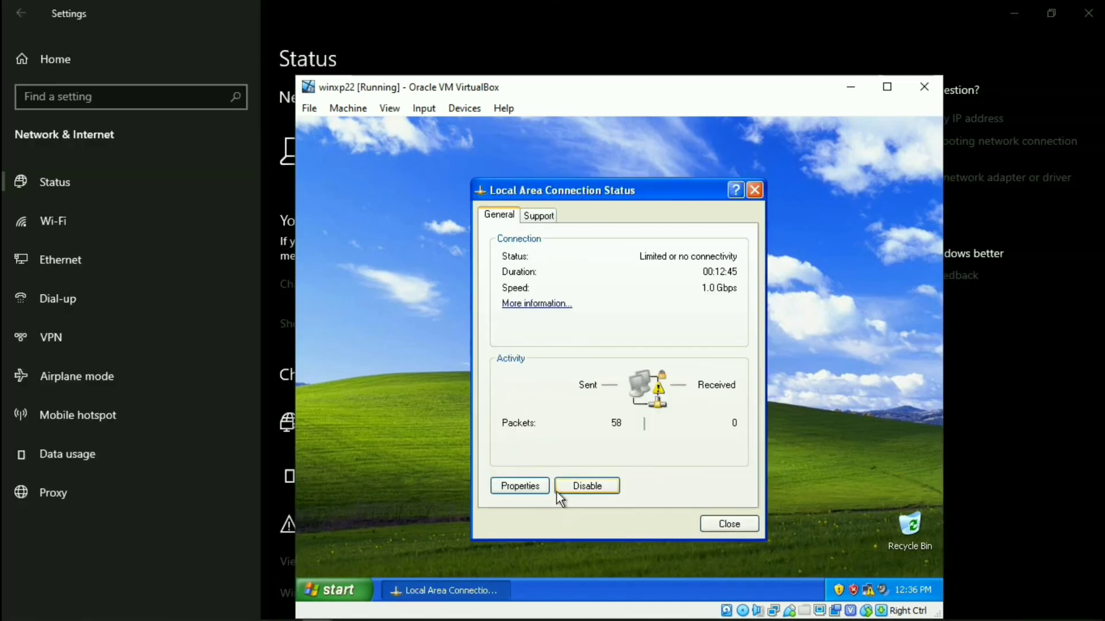
Disable the client connection and open Network Connections from the Control Panel.
click(576, 487)
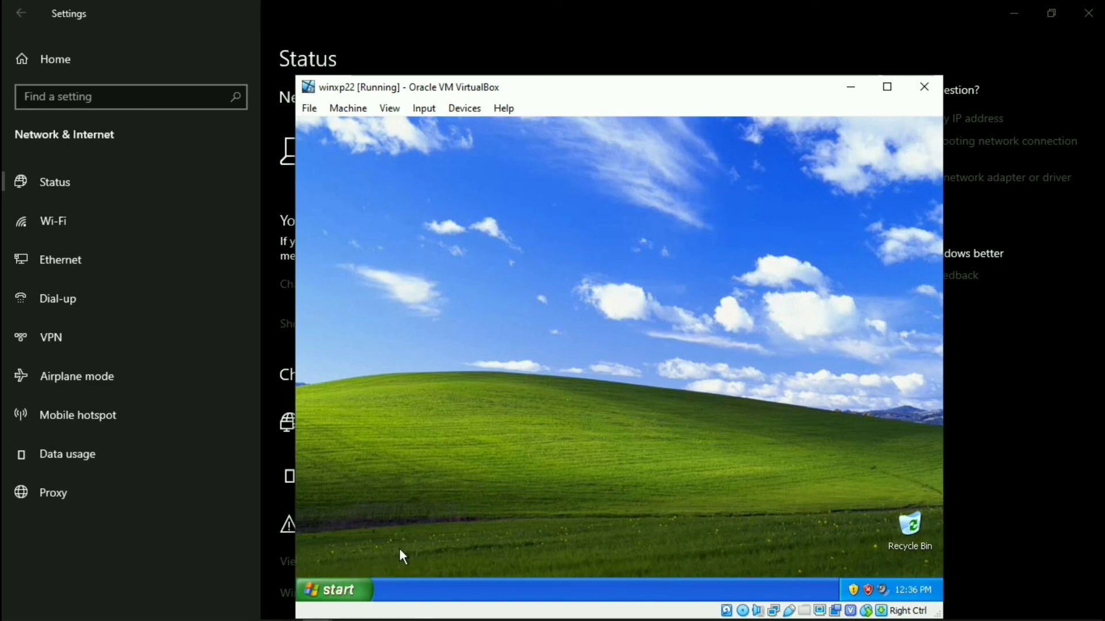
click(356, 590)
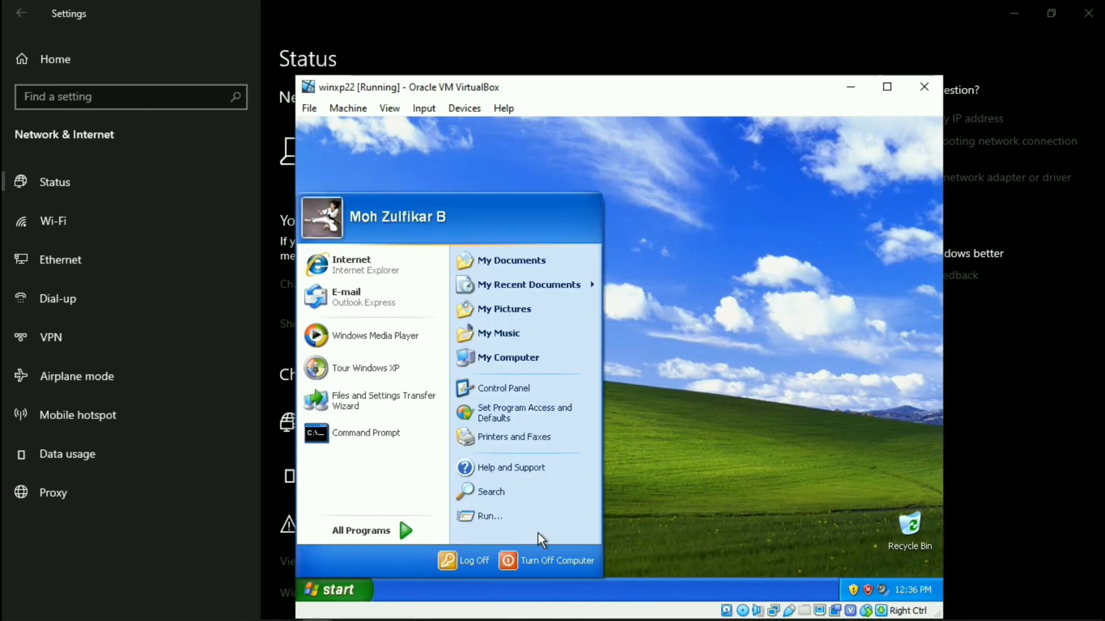
click(506, 390)
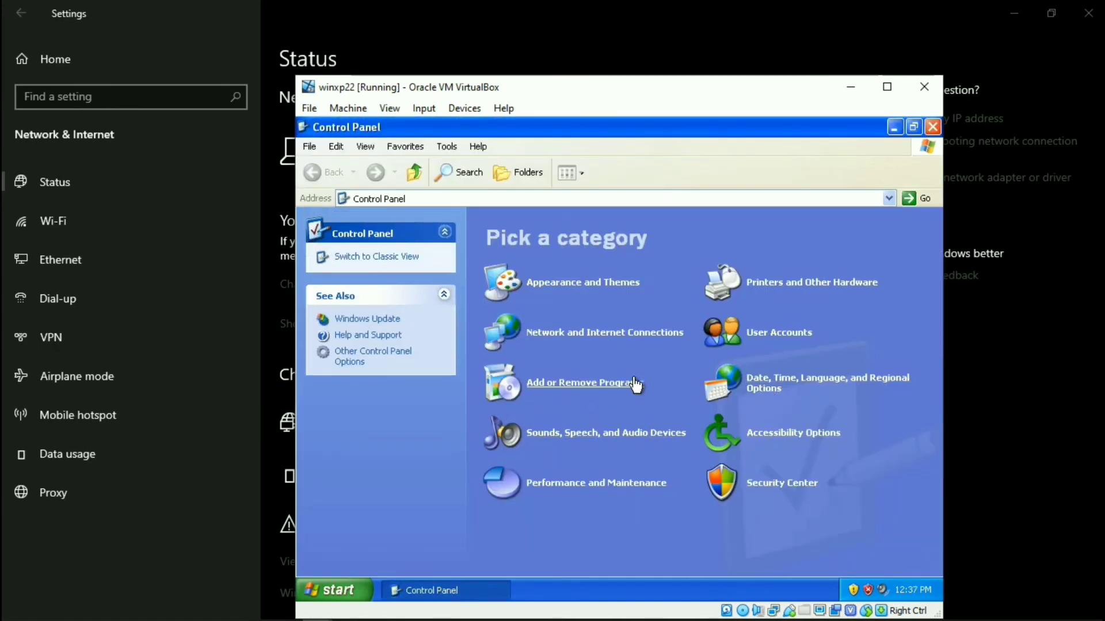
click(619, 344)
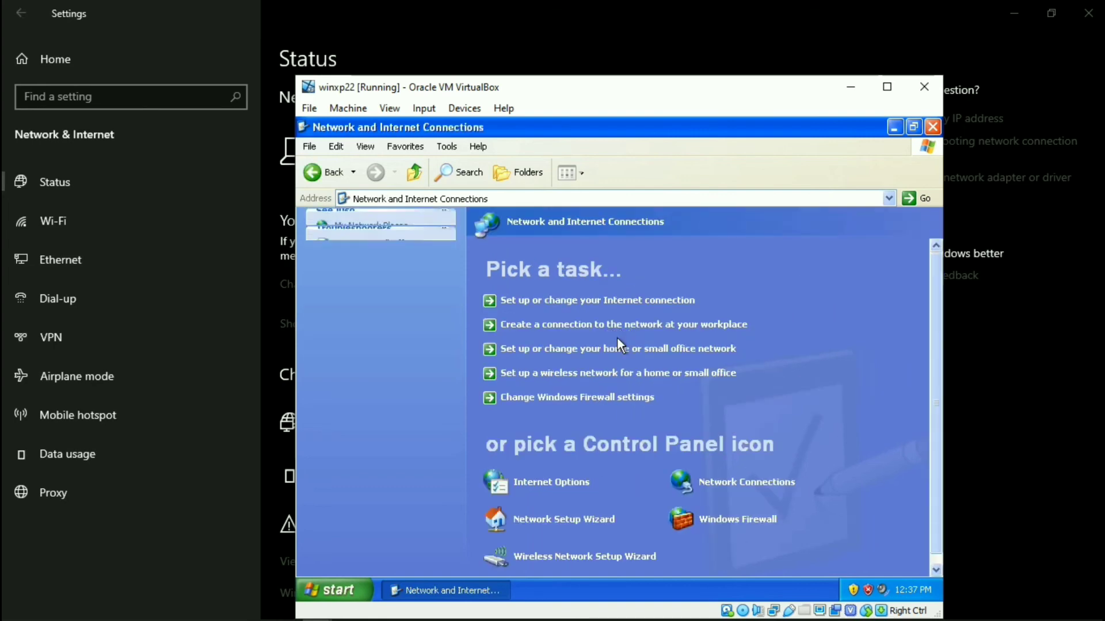
click(683, 482)
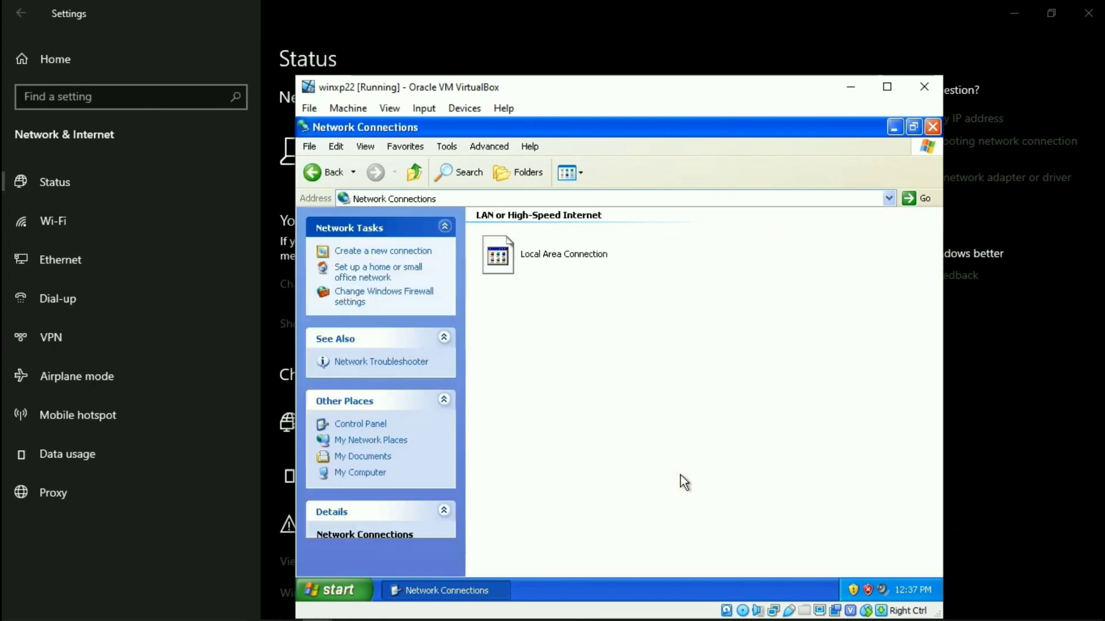
Enable the Local Area Connection until it reads Connected, then close Network Connections.
click(560, 259)
right_click(560, 259)
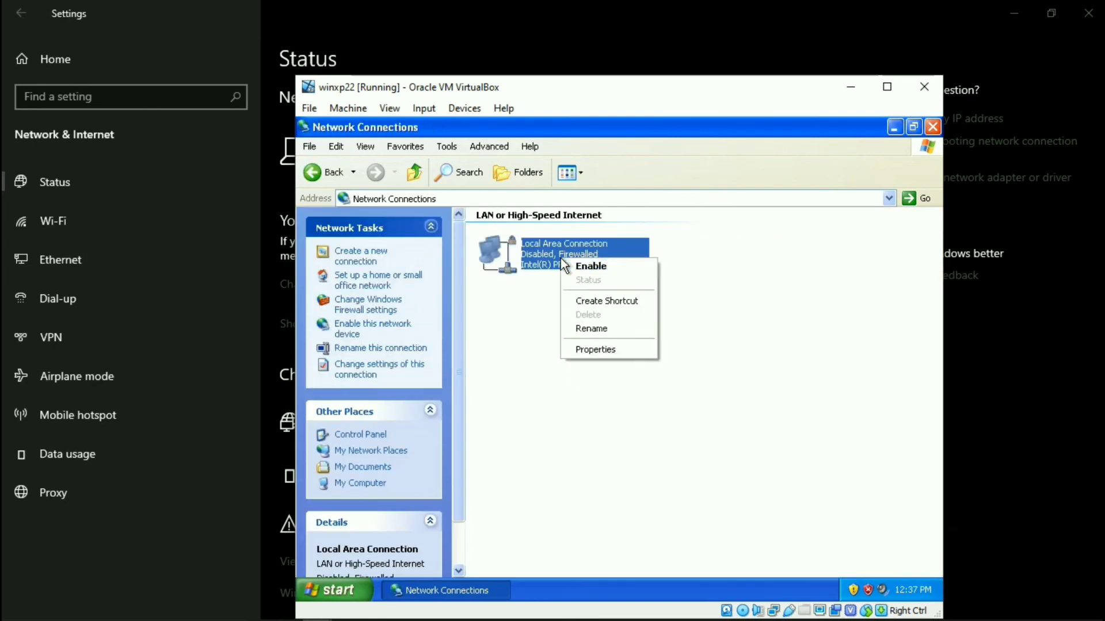
click(600, 268)
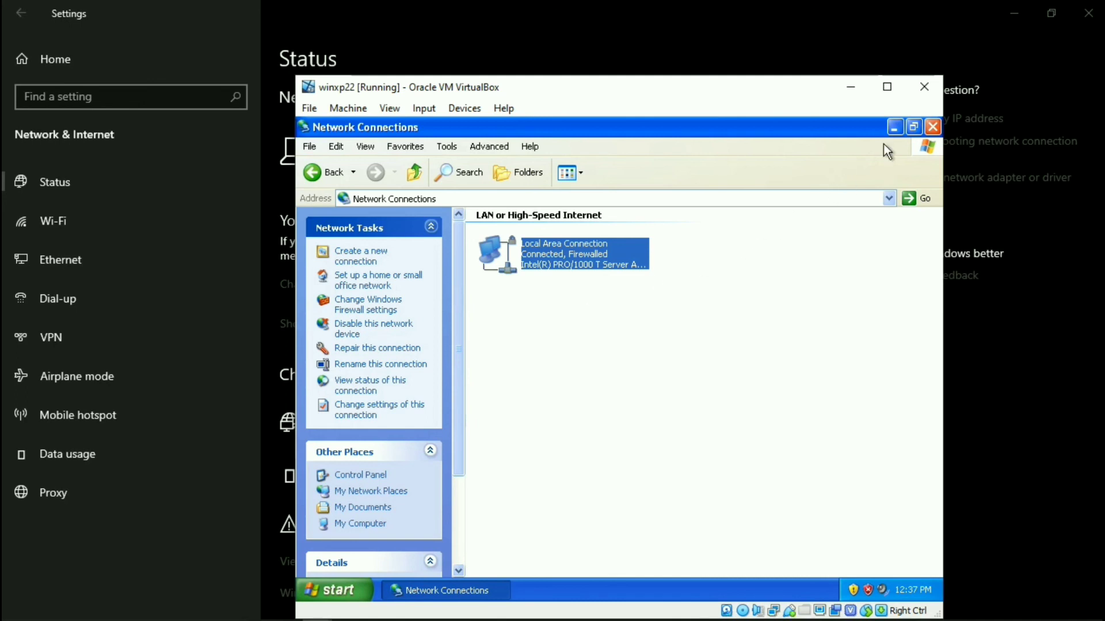
click(936, 133)
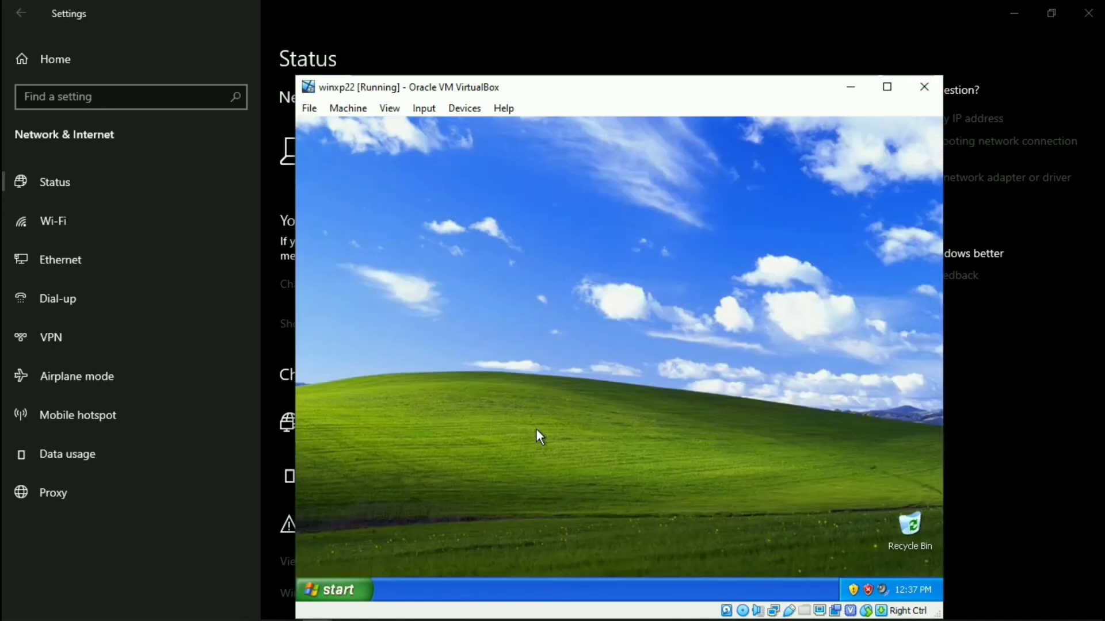
Open cmd and run ipconfig, showing address 10.50.22.254 with gateway 10.50.22.1.
key(super+r)
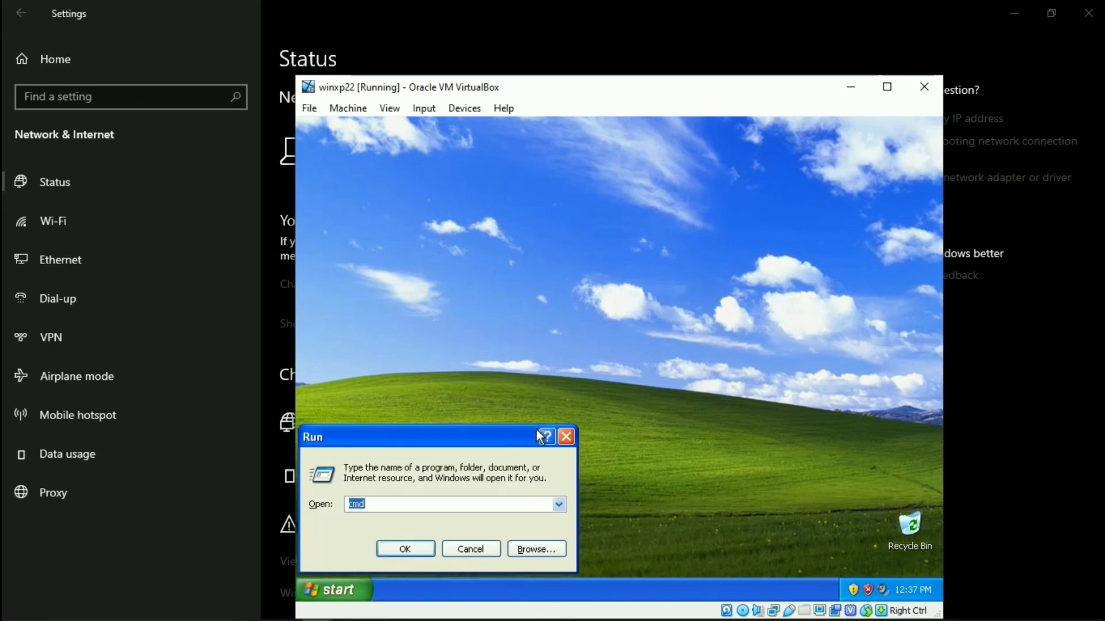
key(Return)
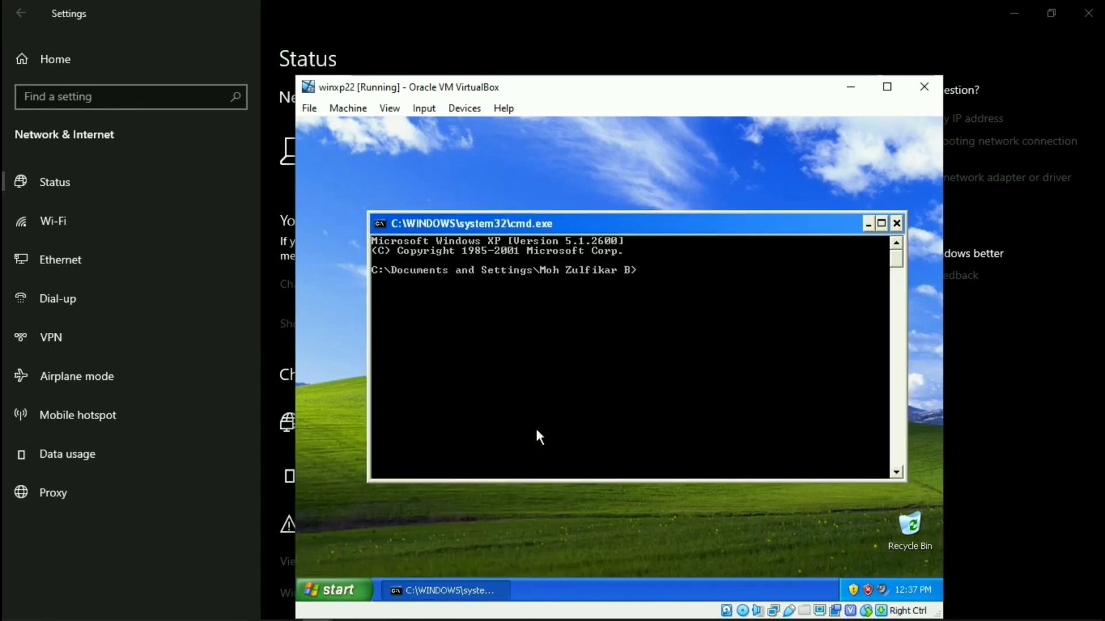
text(ipconfig)
key(Return)
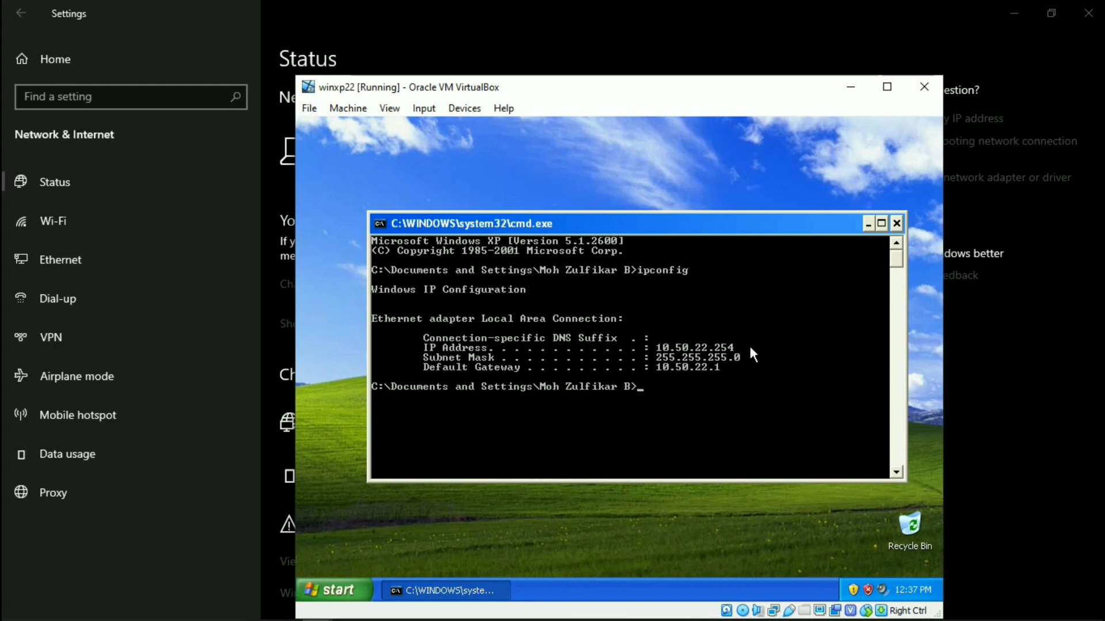
Ping 8.8.8.8 with 0% loss, then close the command prompt.
text(ping 8.8.8.8)
key(Return)
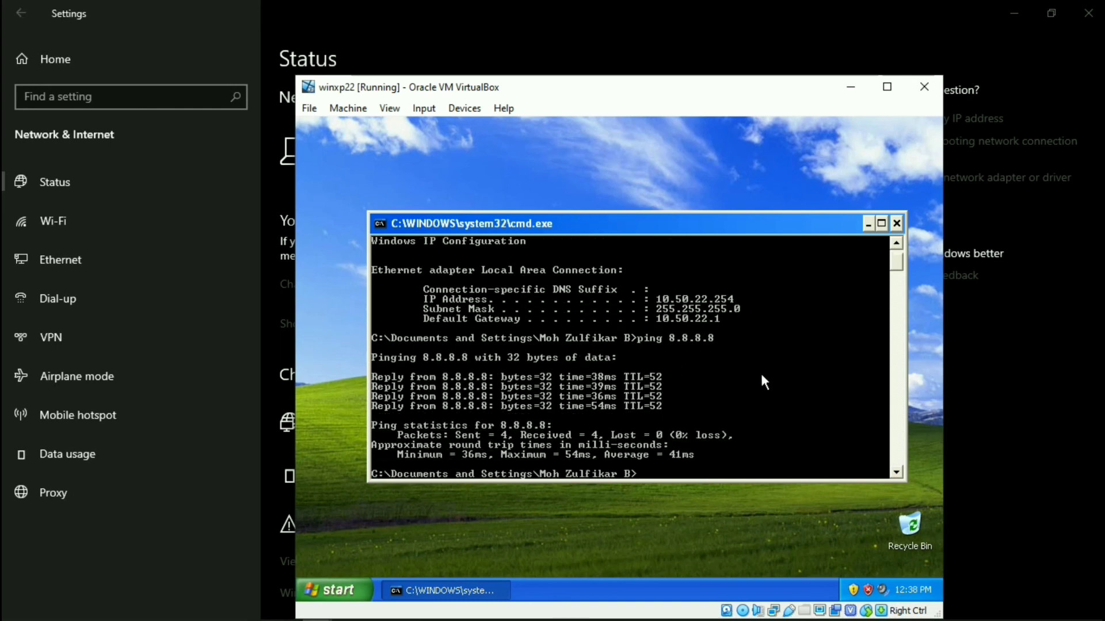
click(895, 225)
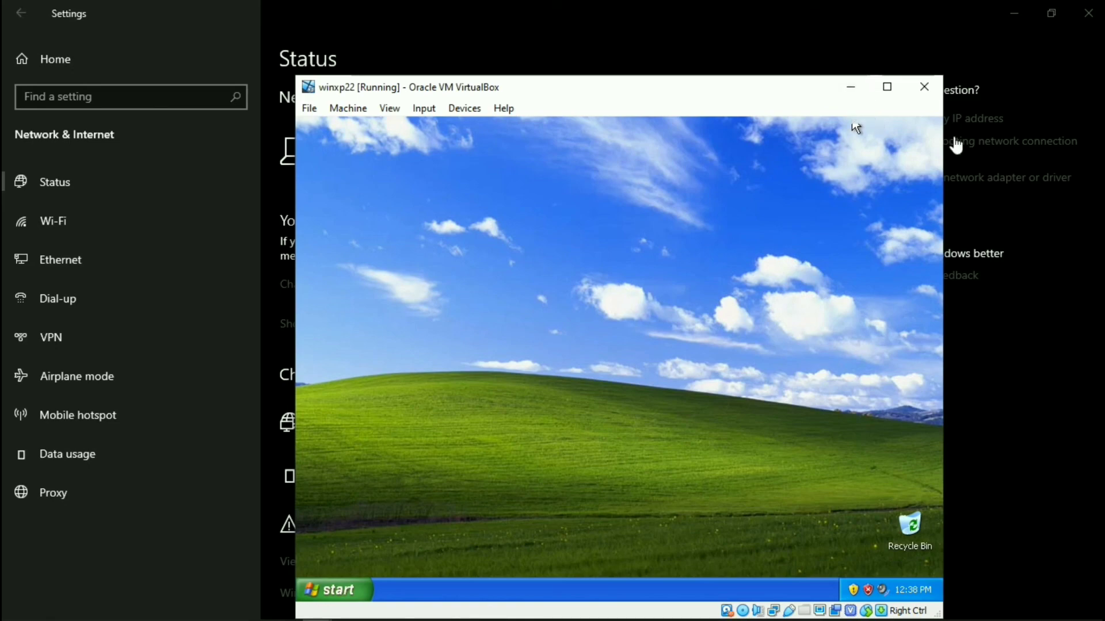
Close the host's network settings and launch Internet Explorer in the XP guest to MSN Indonesia.
click(1098, 12)
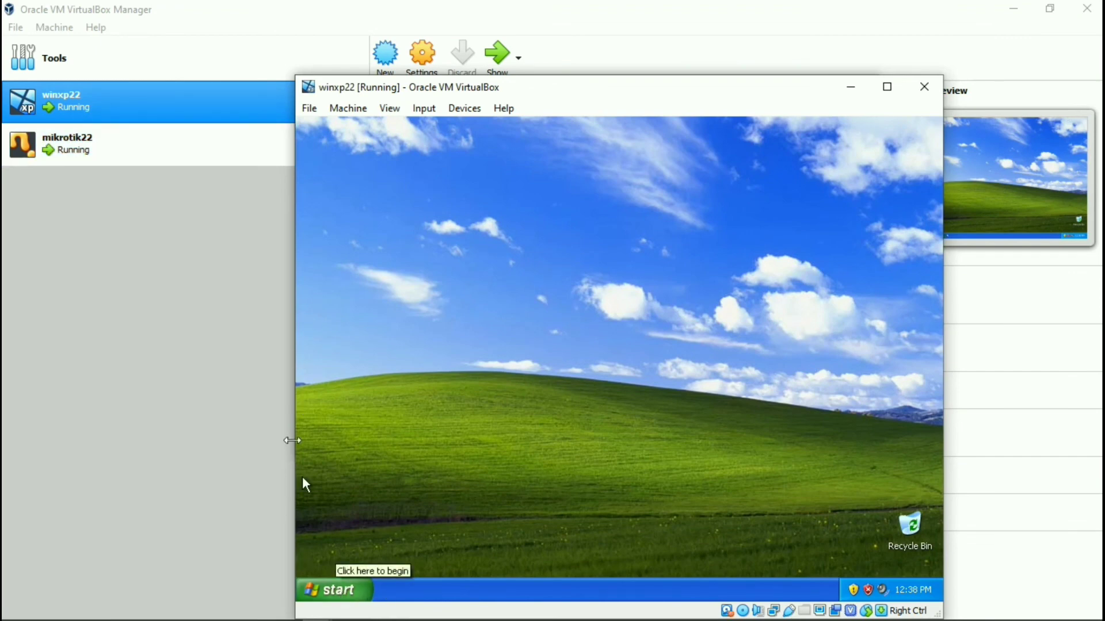
click(336, 590)
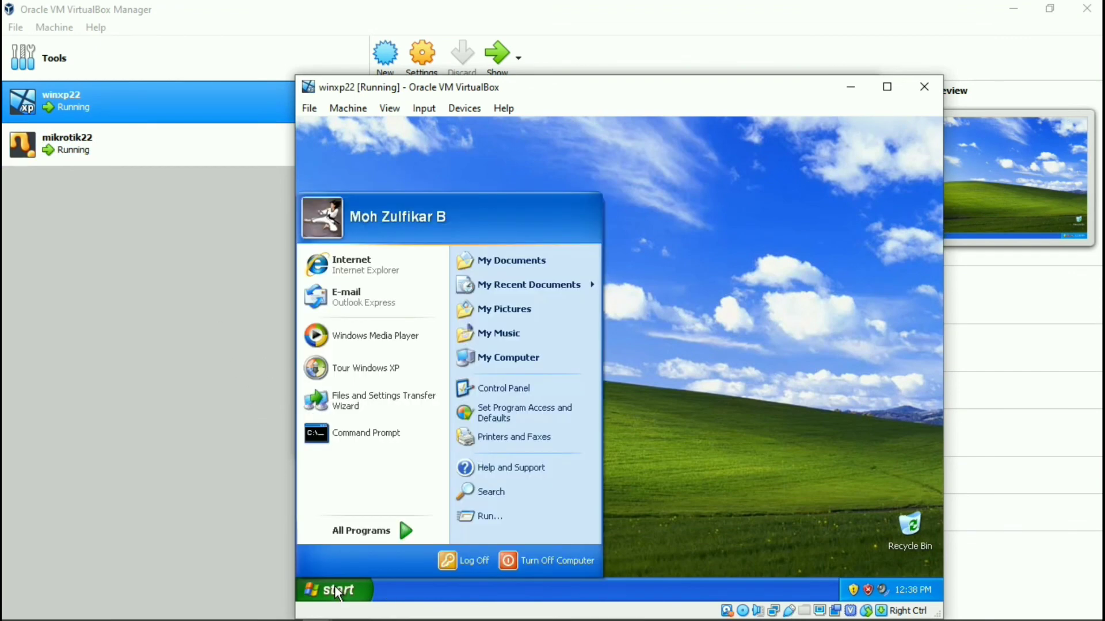
click(343, 257)
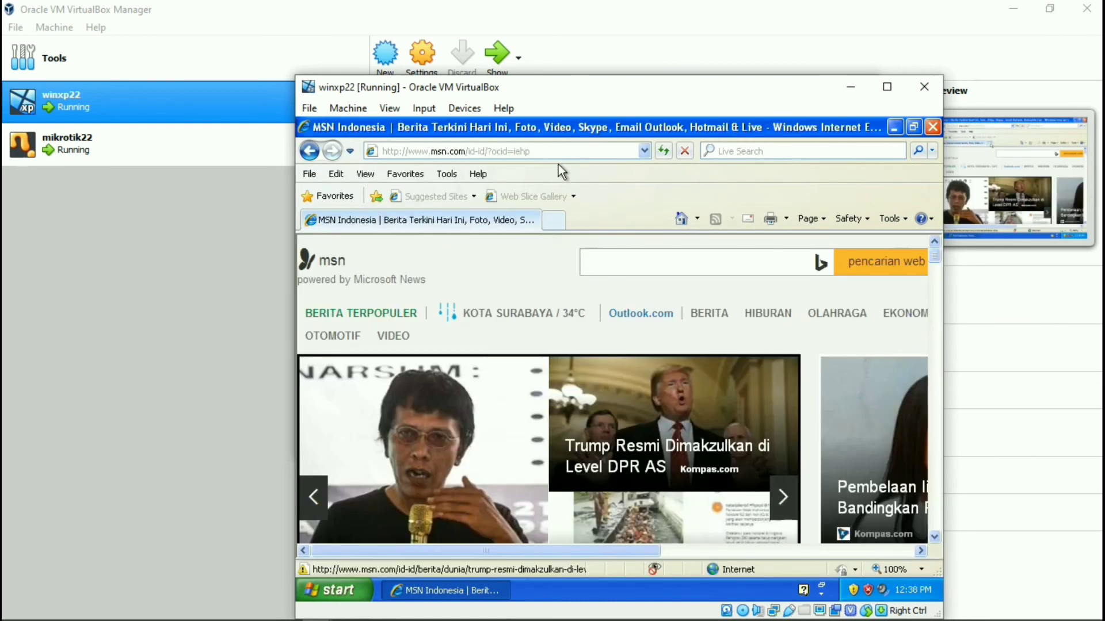
Load google.com, search for yt, and open the first YouTube result.
click(559, 151)
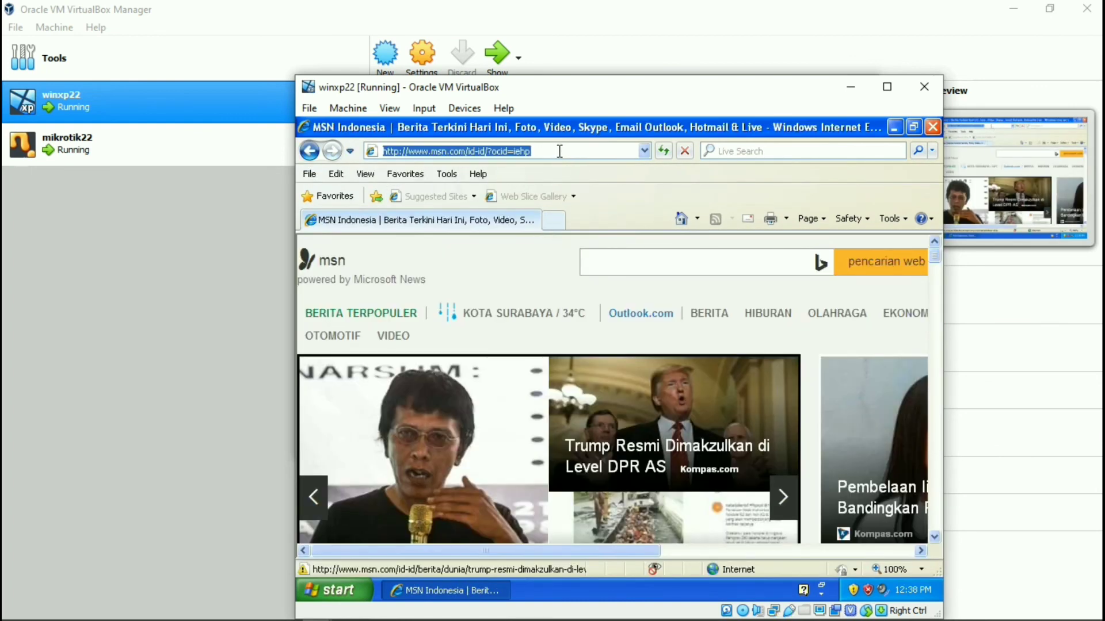
text(goo)
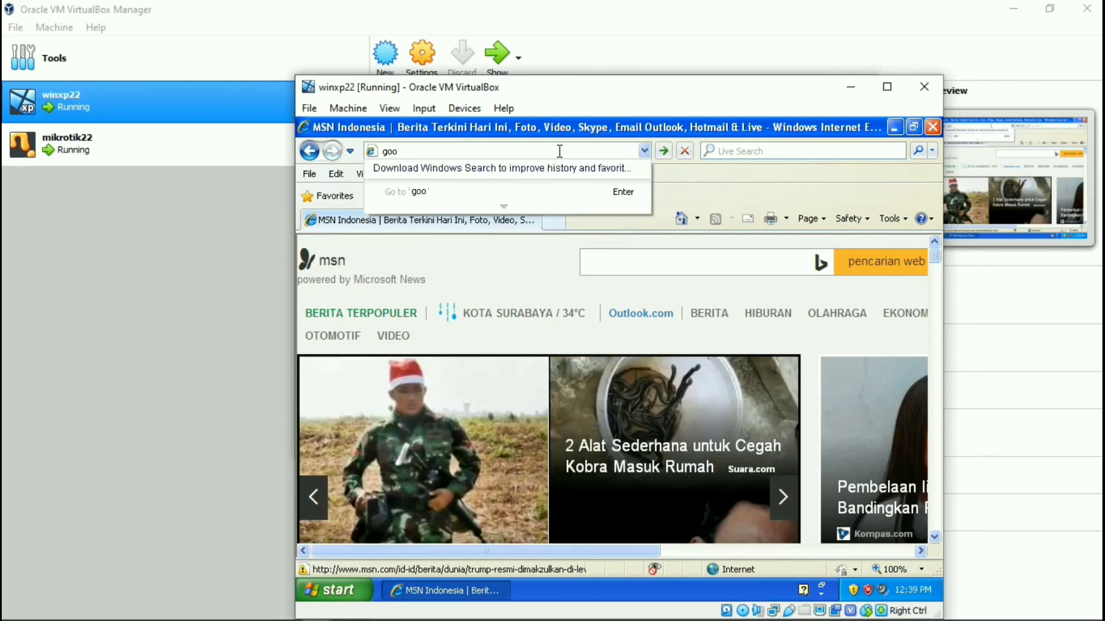
text(gle.com)
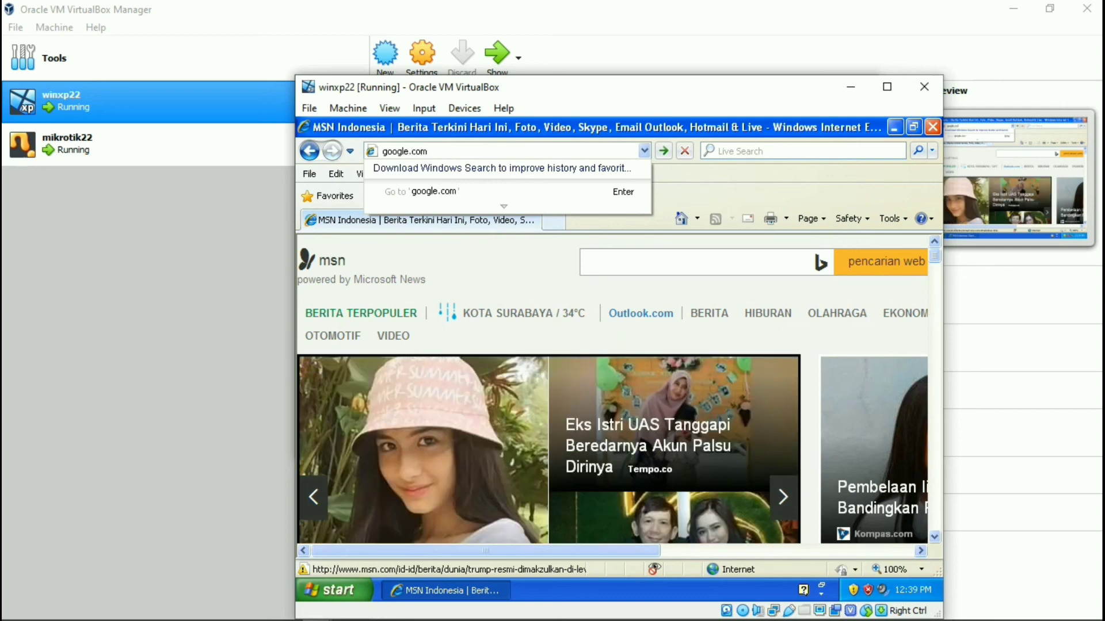
key(Return)
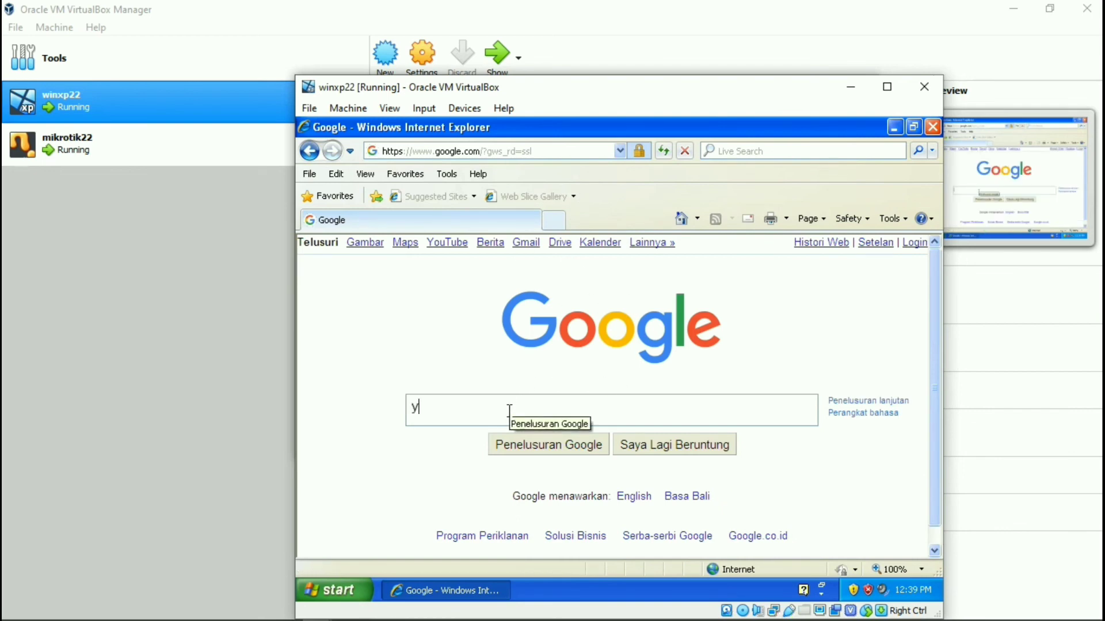
text(t)
key(Return)
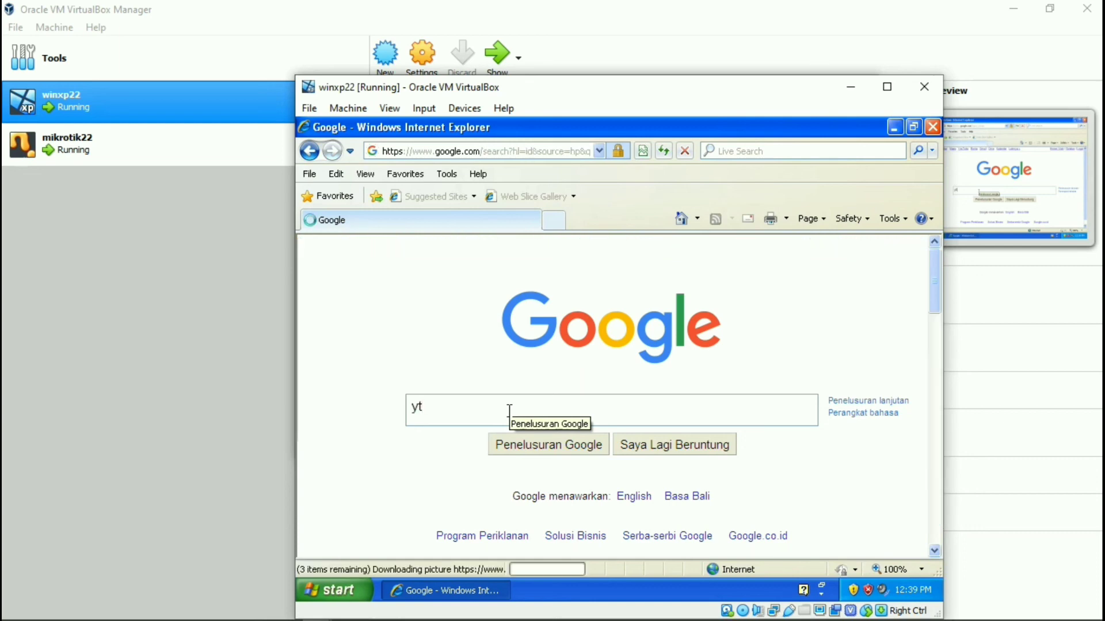
scroll(460, 379, down, 1)
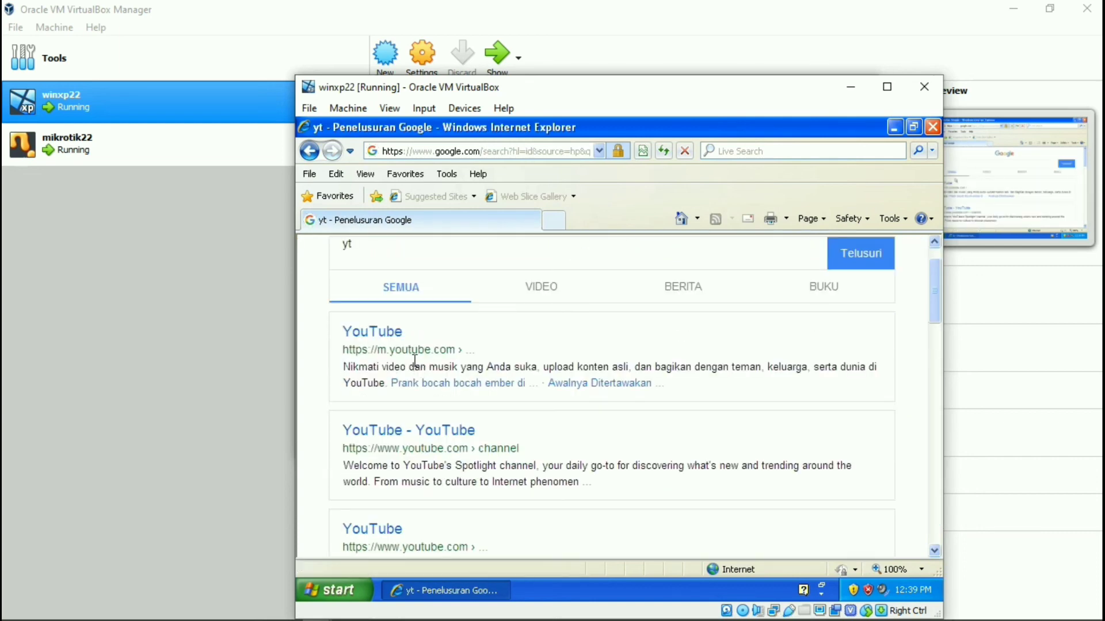
click(397, 333)
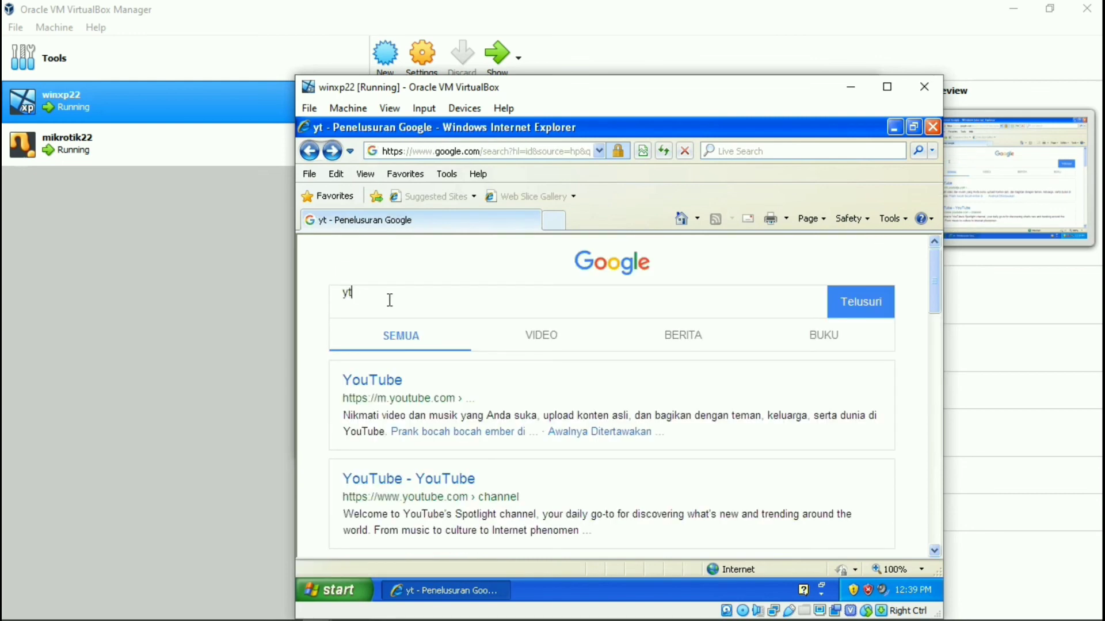
Search Google for smkn2lamongan, decline AutoComplete, and close Internet Explorer.
key(BackSpace)
key(BackSpace)
text(smkn2lamongan)
key(Return)
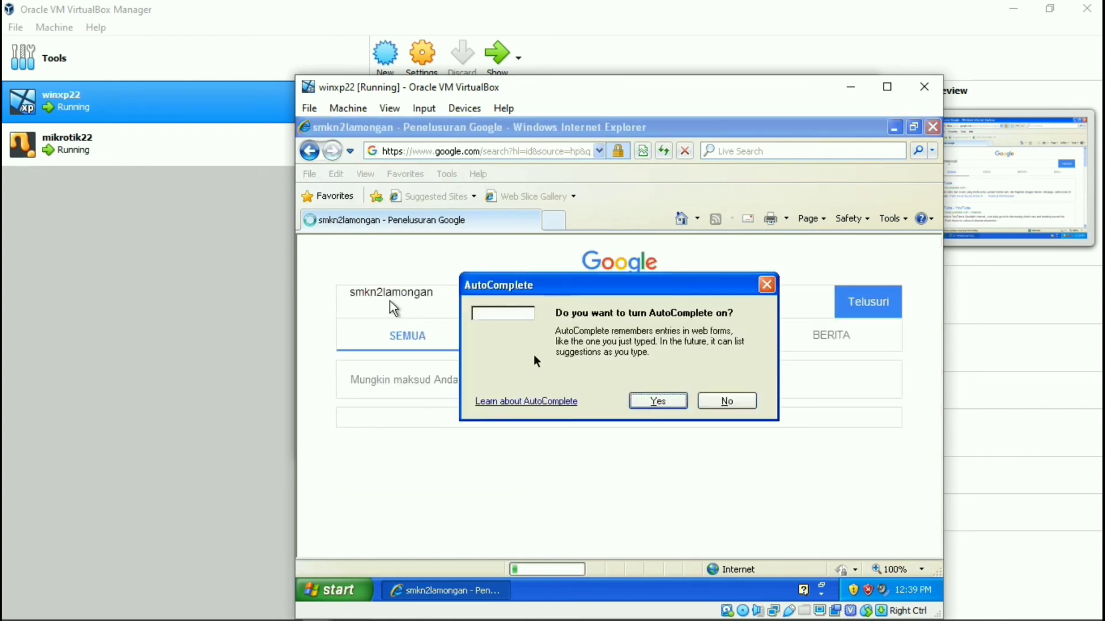
click(729, 401)
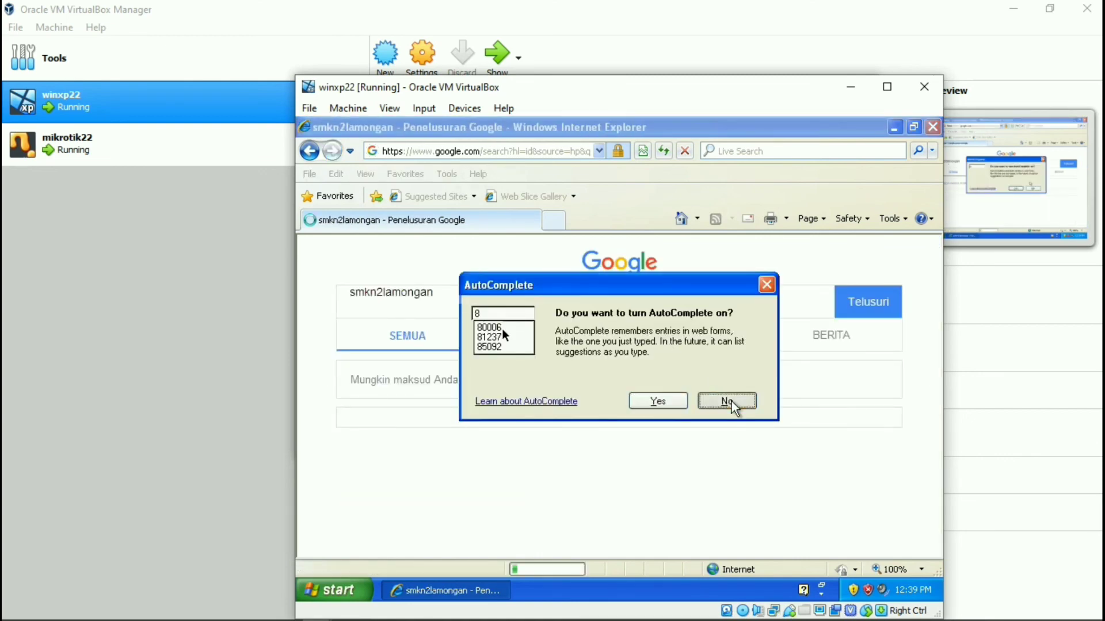
scroll(690, 377, down, 2)
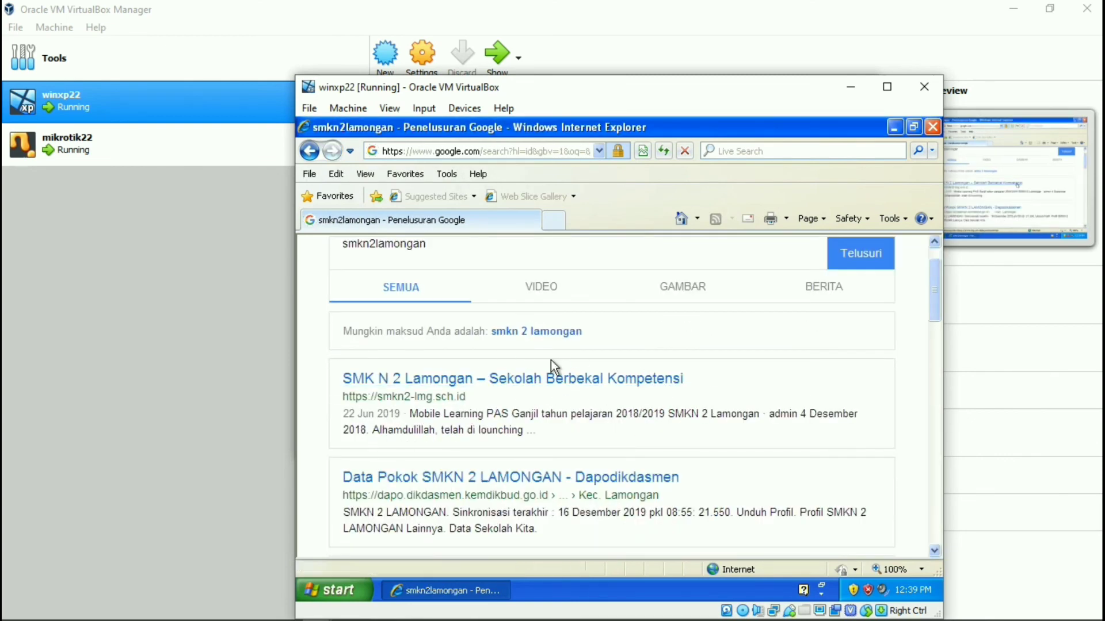
scroll(464, 353, up, 2)
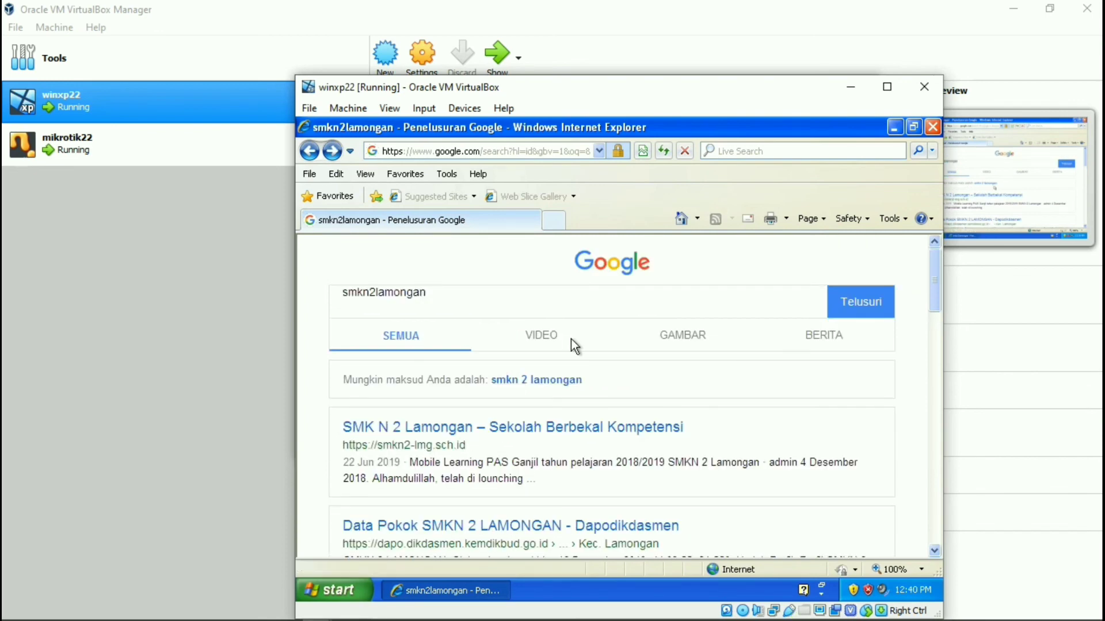
click(933, 127)
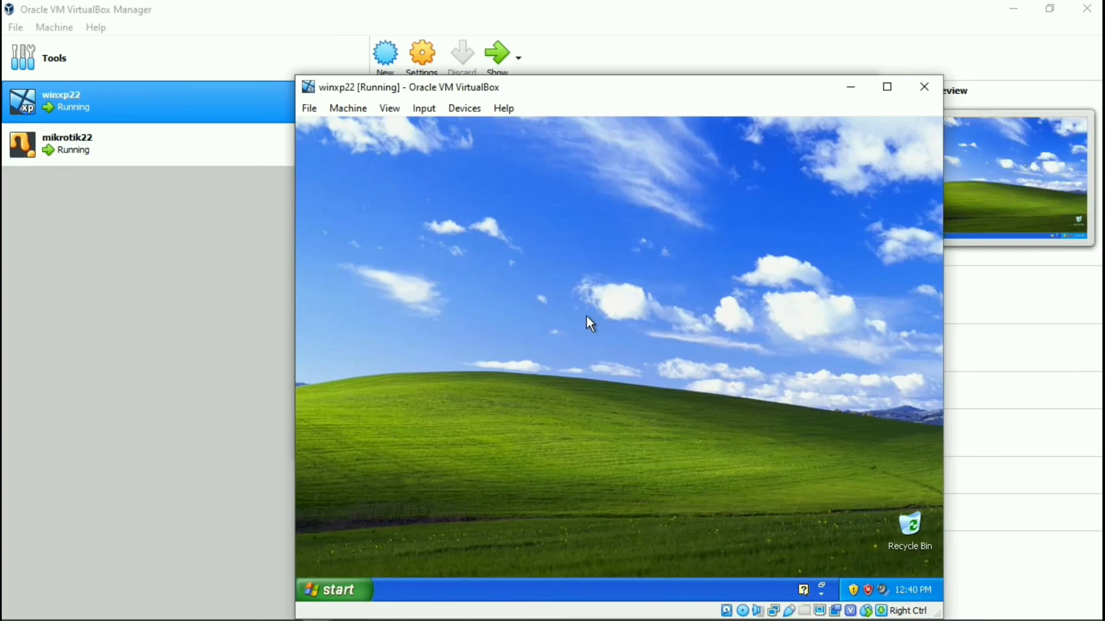